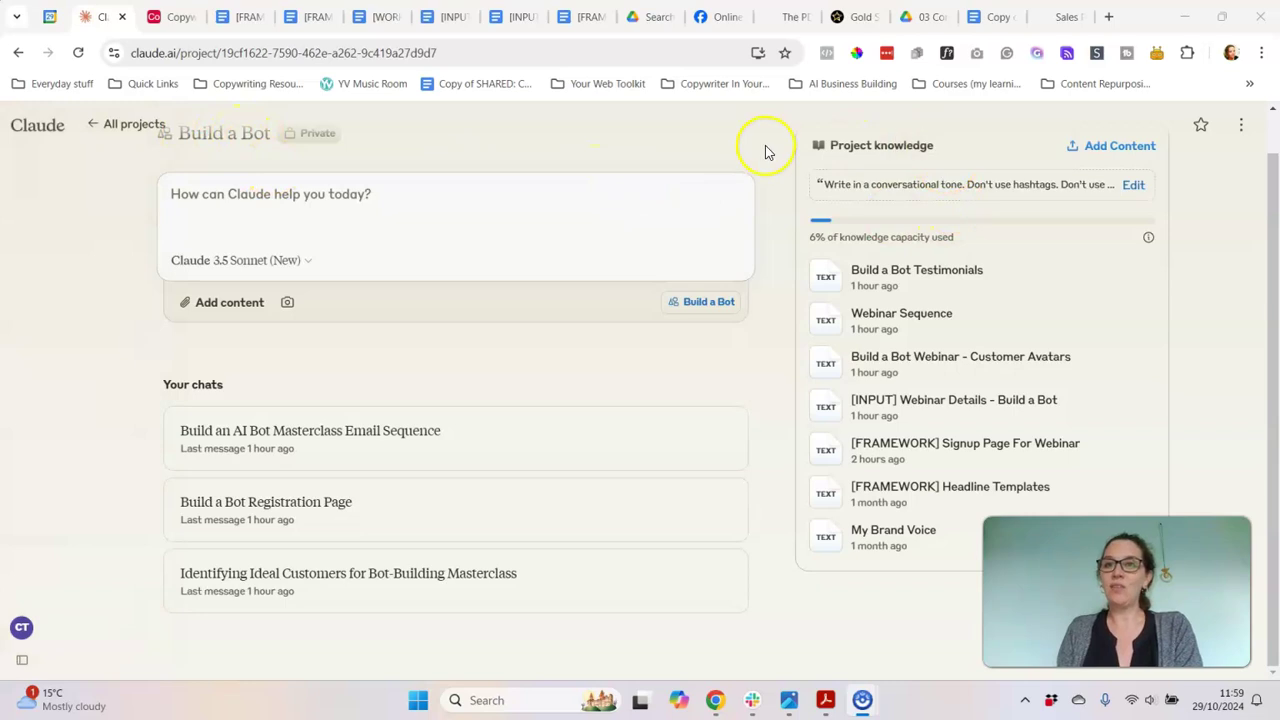
Examine the writing examples in the My Brand Voice document of the Build a Bot project knowledge.
click(1057, 326)
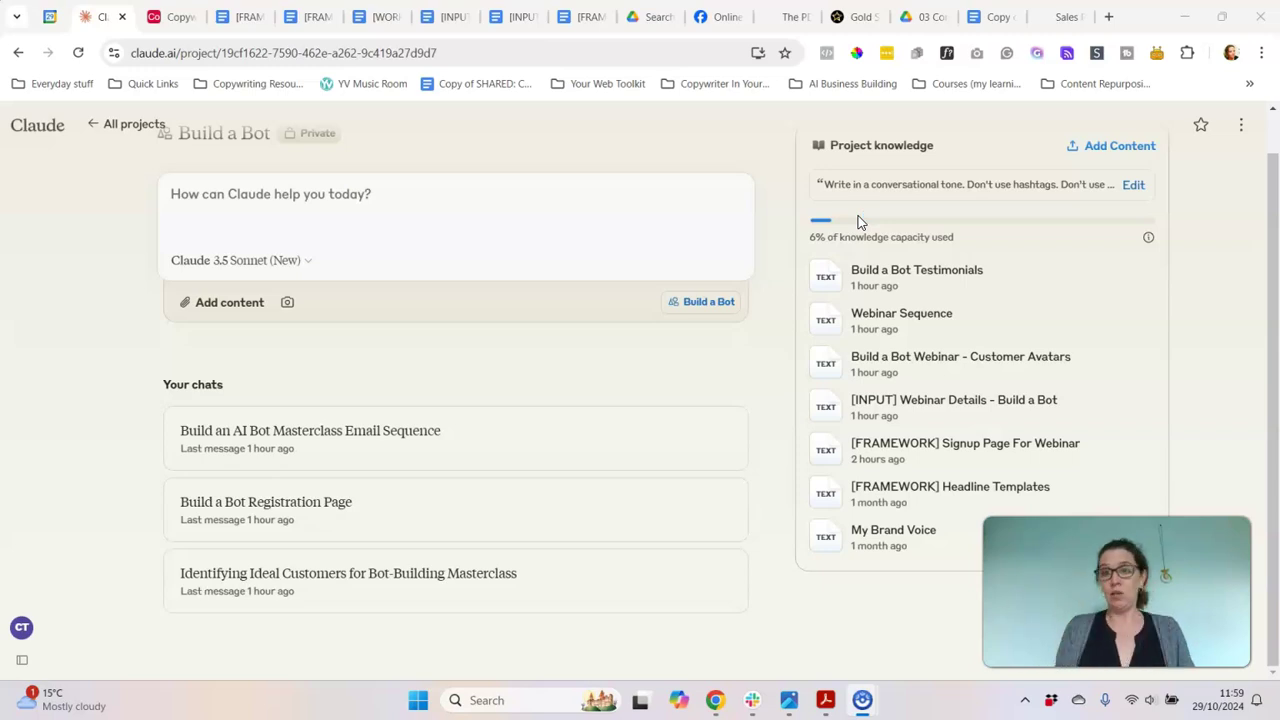
click(829, 553)
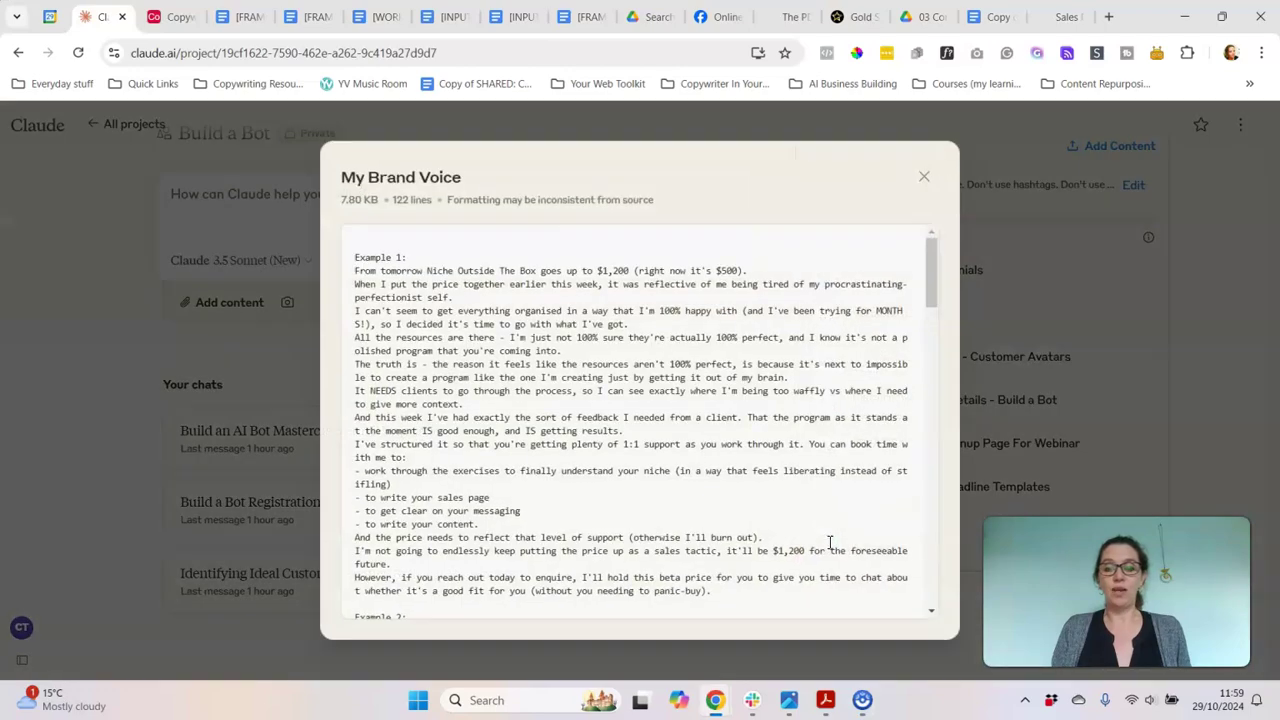
scroll(545, 330, down, 15)
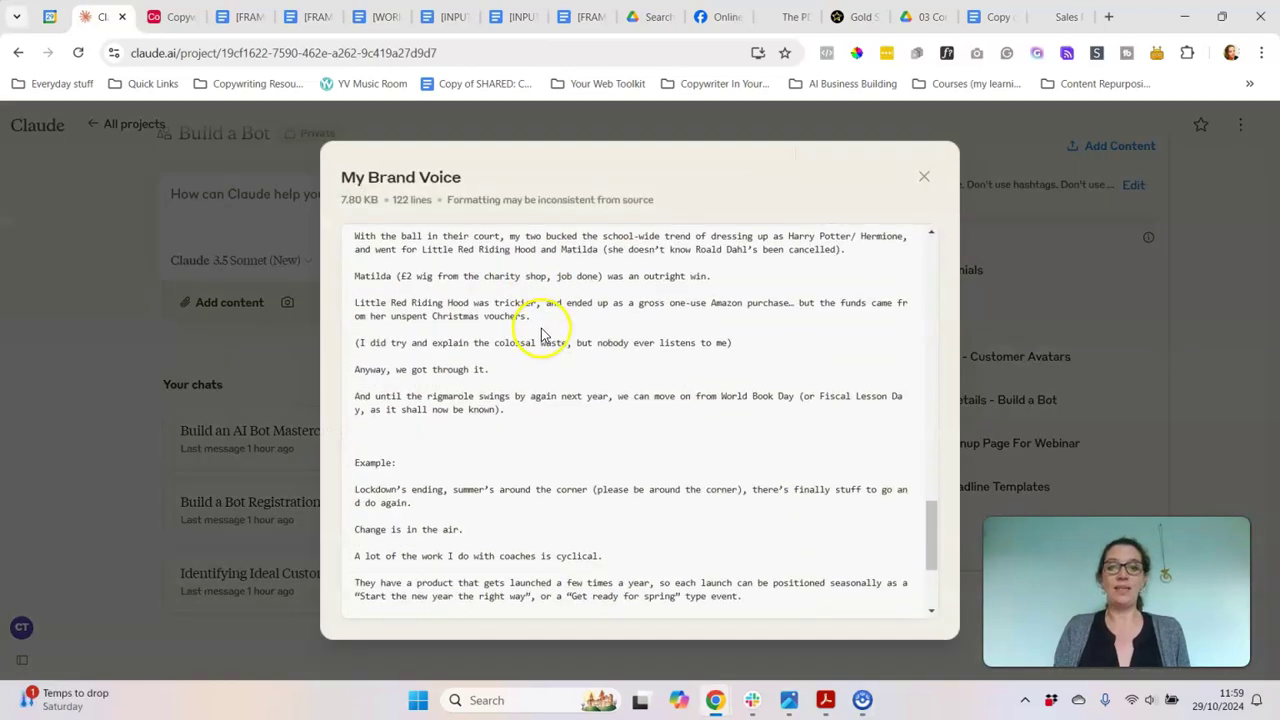
scroll(545, 330, down, 3)
scroll(863, 349, up, 8)
scroll(950, 438, up, 5)
click(924, 176)
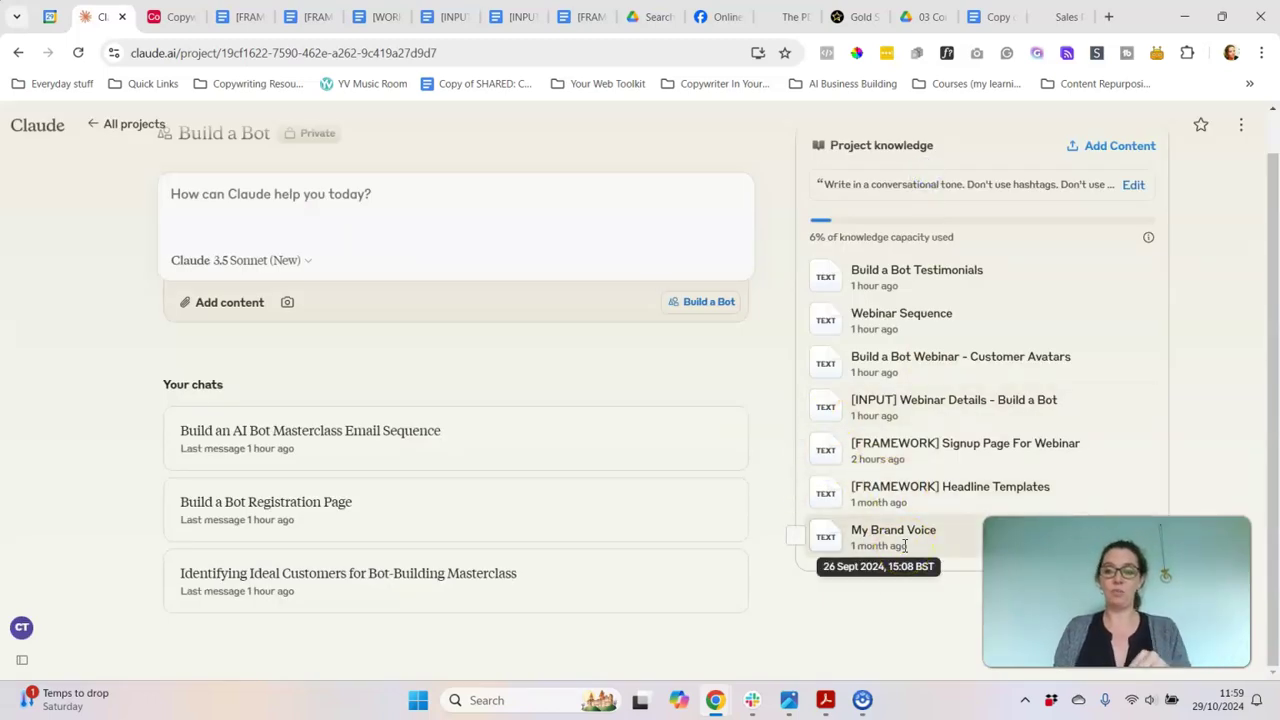
Examine the project's custom instructions, including tone rules, words and phrases to avoid, and the brand voice reference.
click(1133, 185)
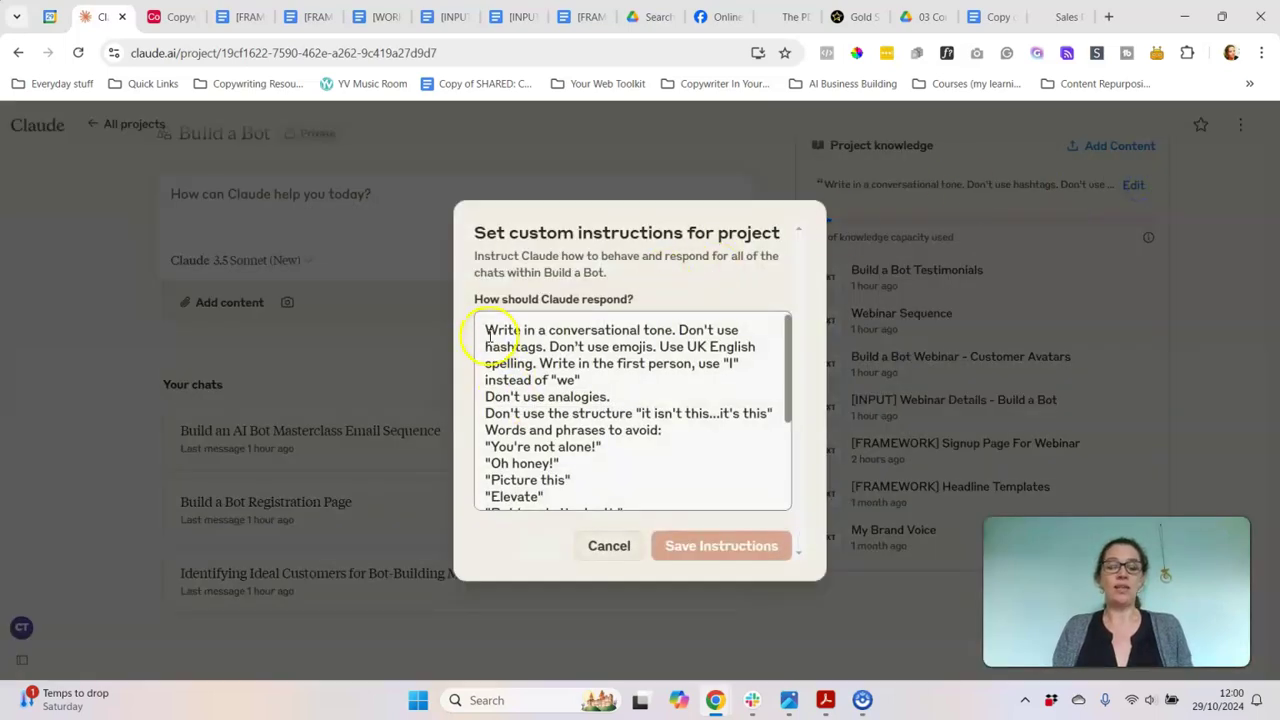
drag(487, 333, 635, 372)
click(635, 372)
scroll(634, 372, down, 3)
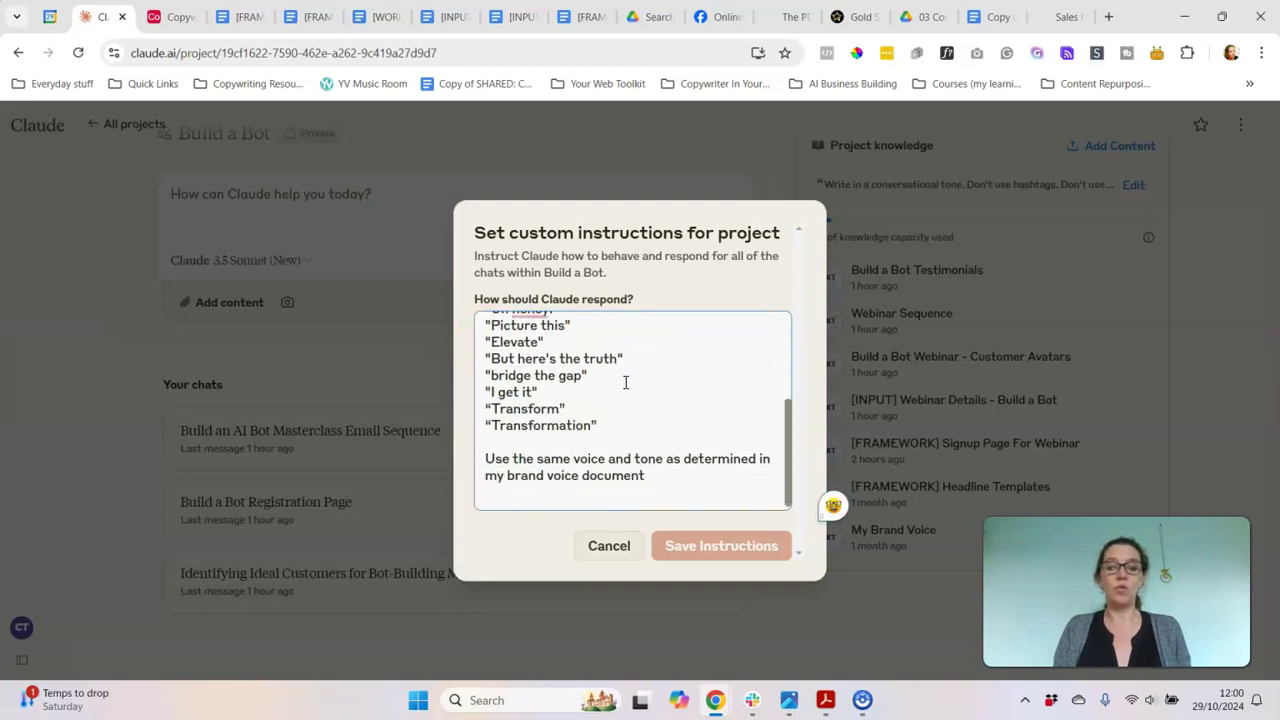
drag(671, 477, 563, 390)
click(563, 390)
scroll(537, 392, up, 3)
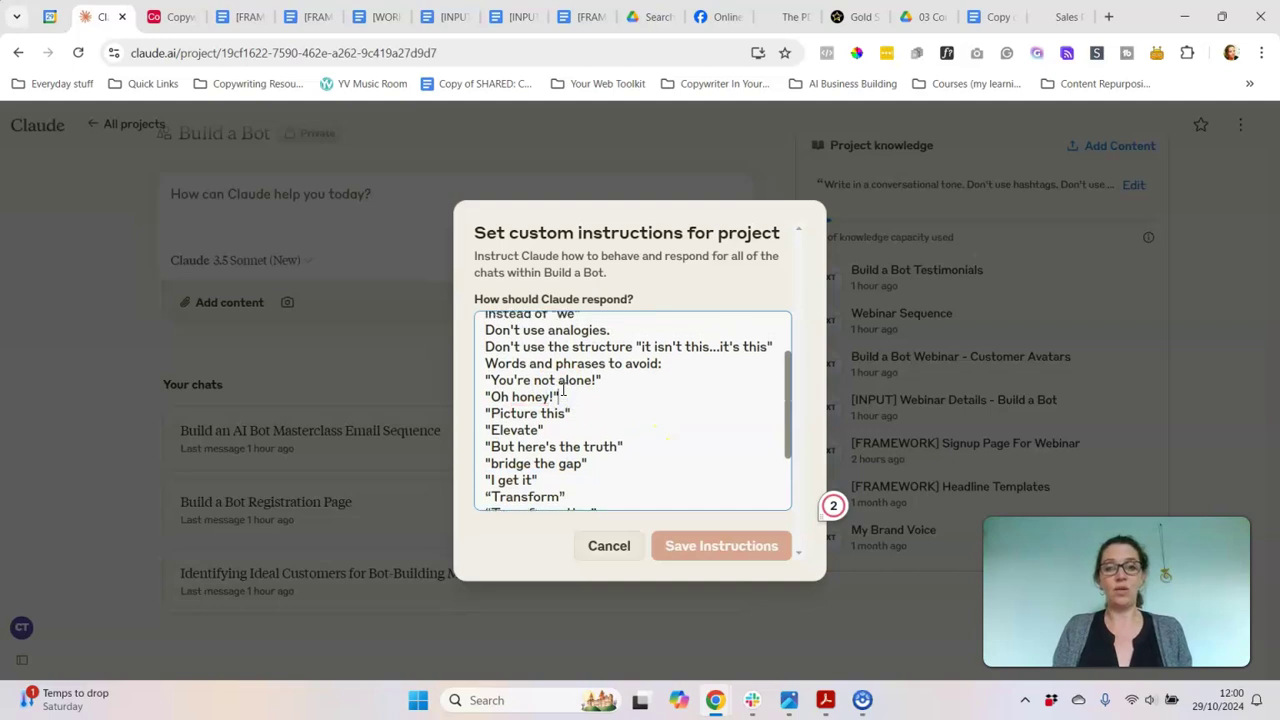
scroll(528, 391, down, 2)
drag(490, 363, 634, 491)
click(606, 470)
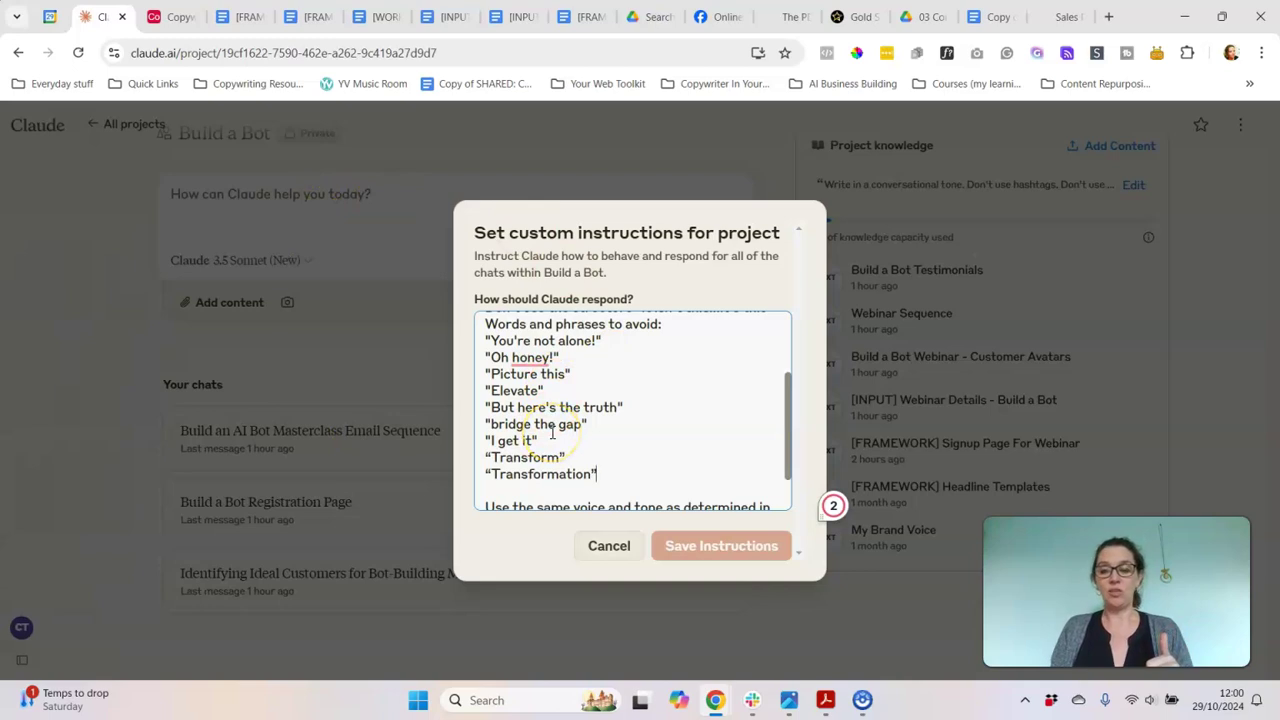
click(608, 545)
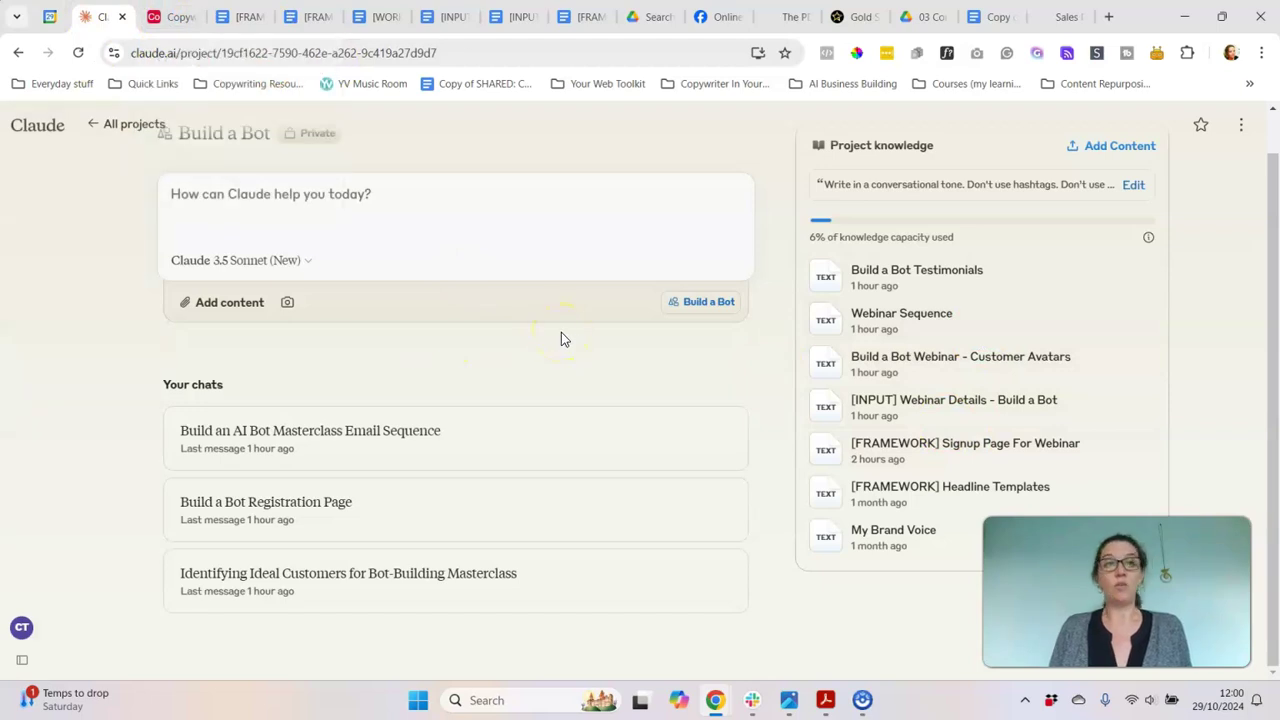
Switch to the Airtable frameworks base and examine the Live Workshop resources in the Sales Page table.
click(167, 16)
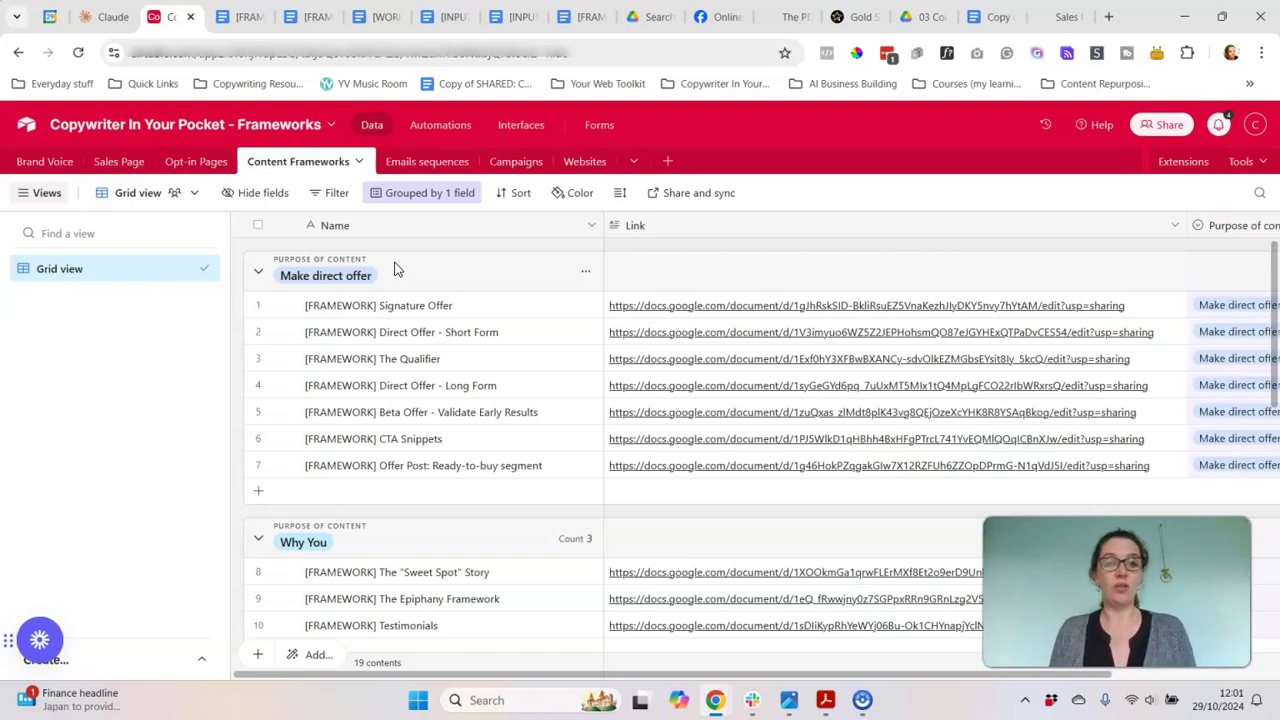
click(102, 20)
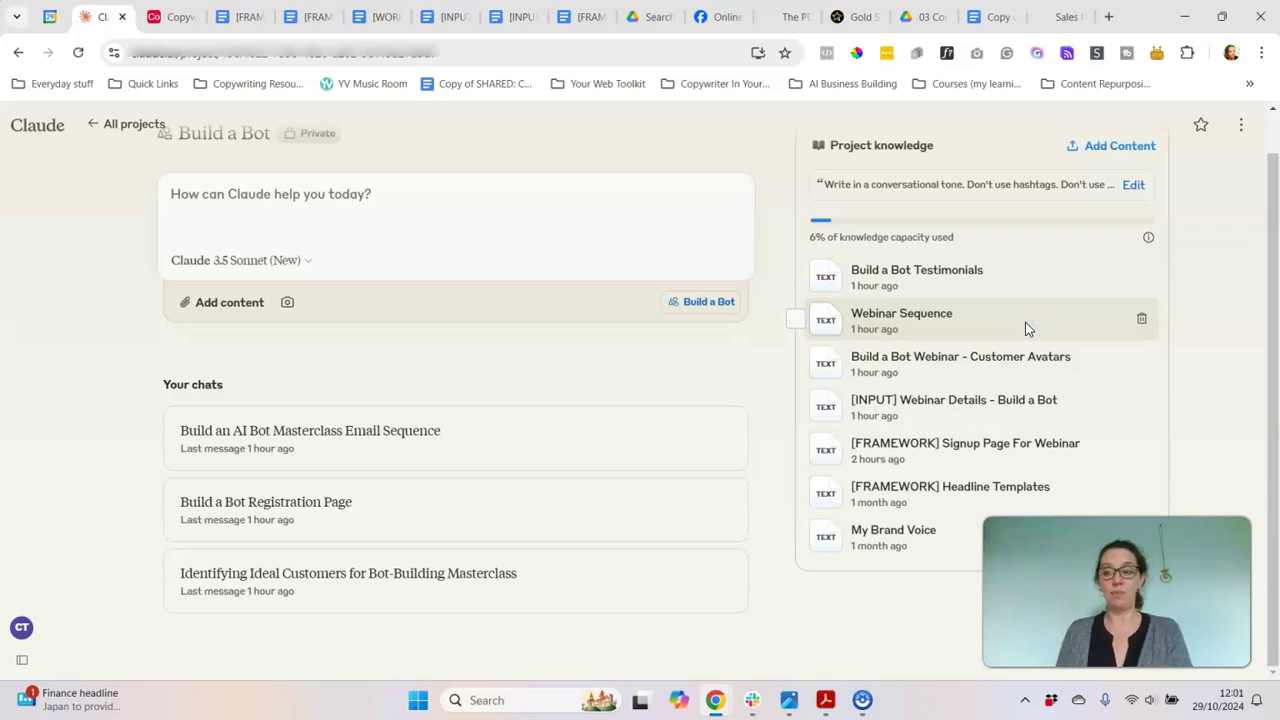
click(173, 20)
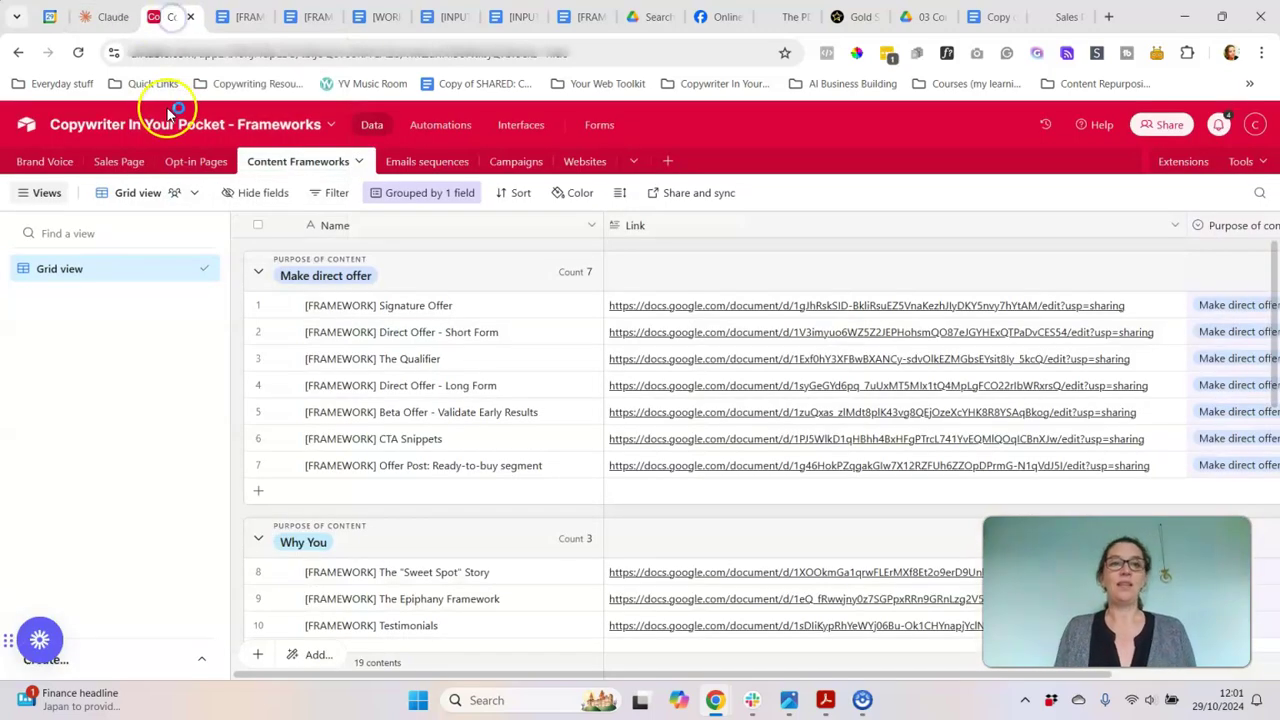
click(118, 163)
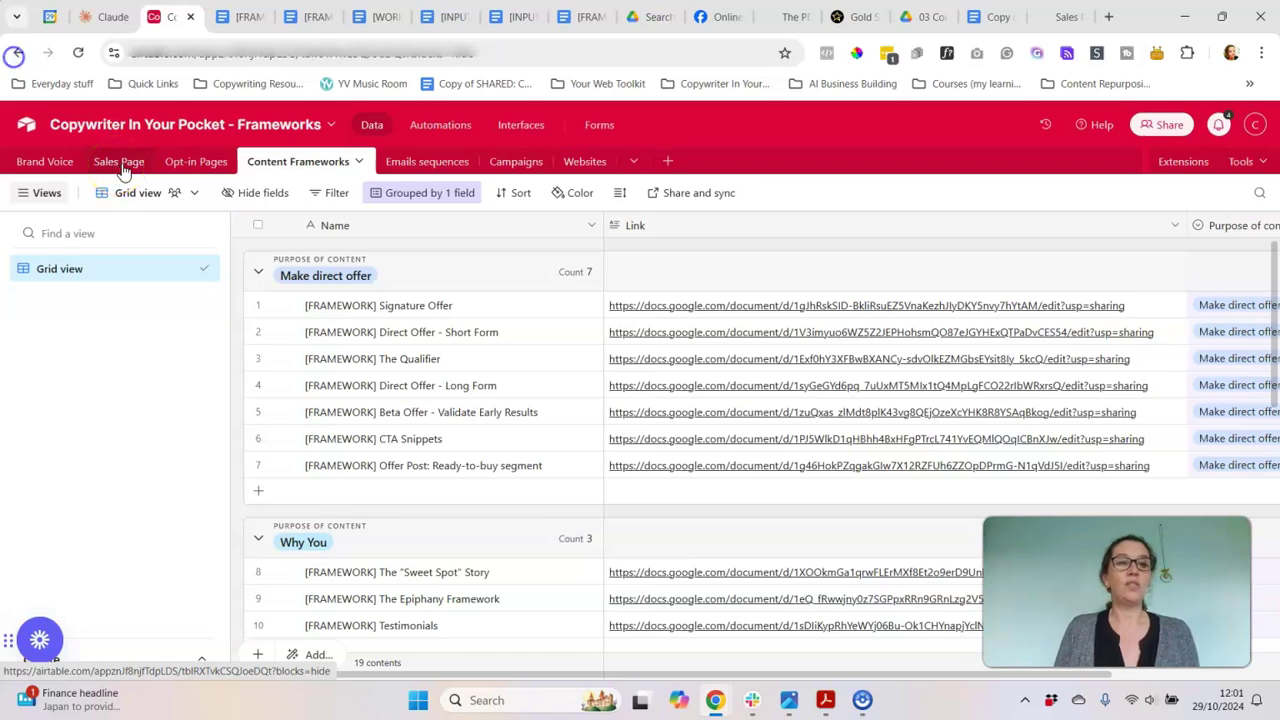
scroll(455, 425, down, 3)
scroll(468, 440, down, 5)
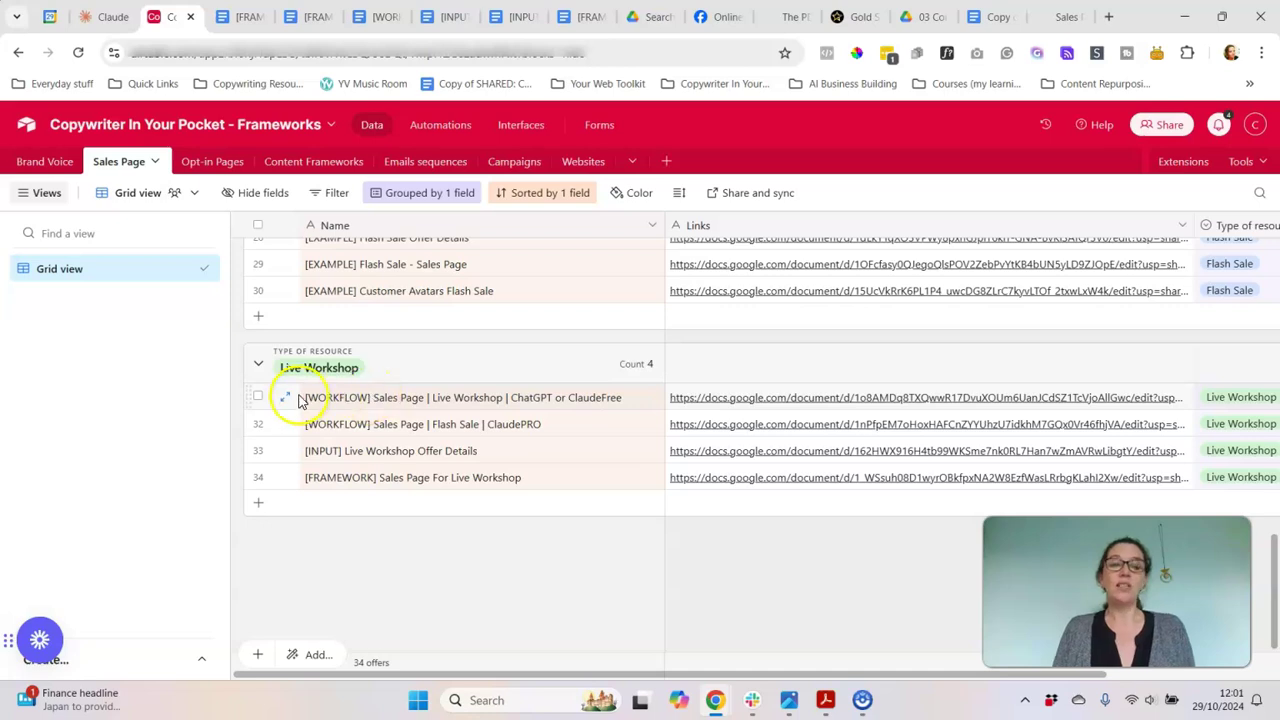
click(362, 395)
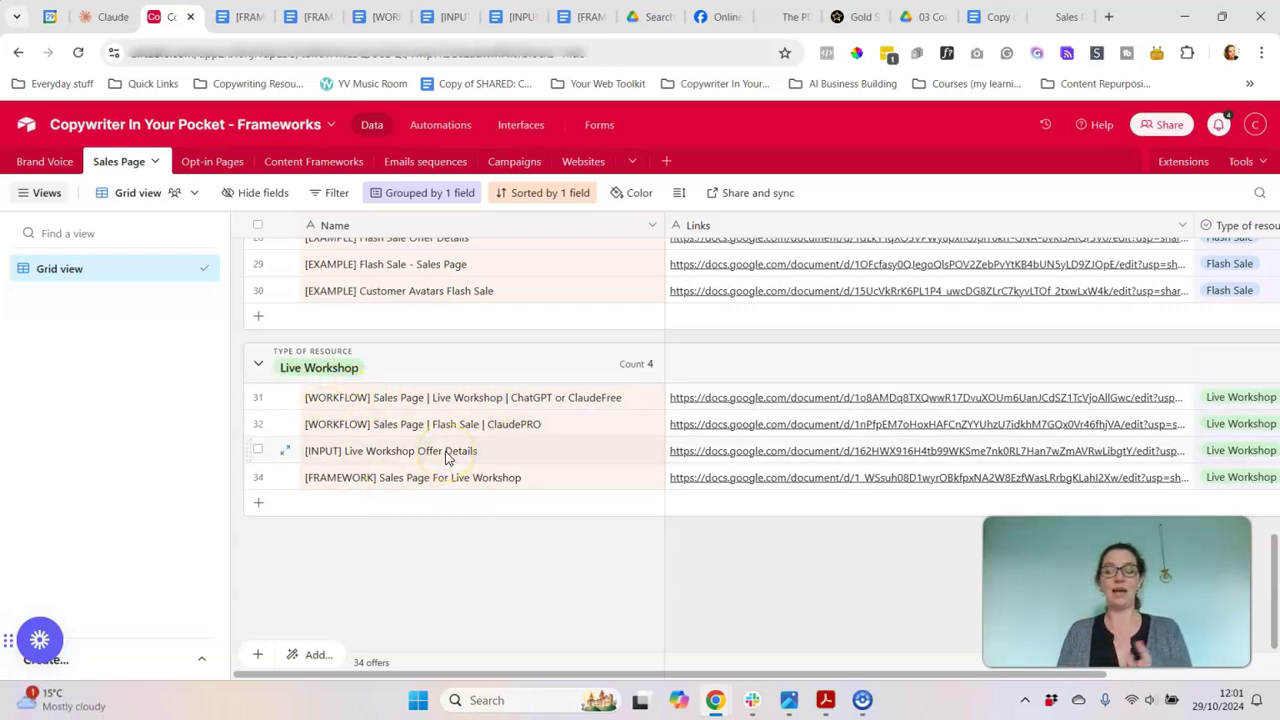
click(383, 437)
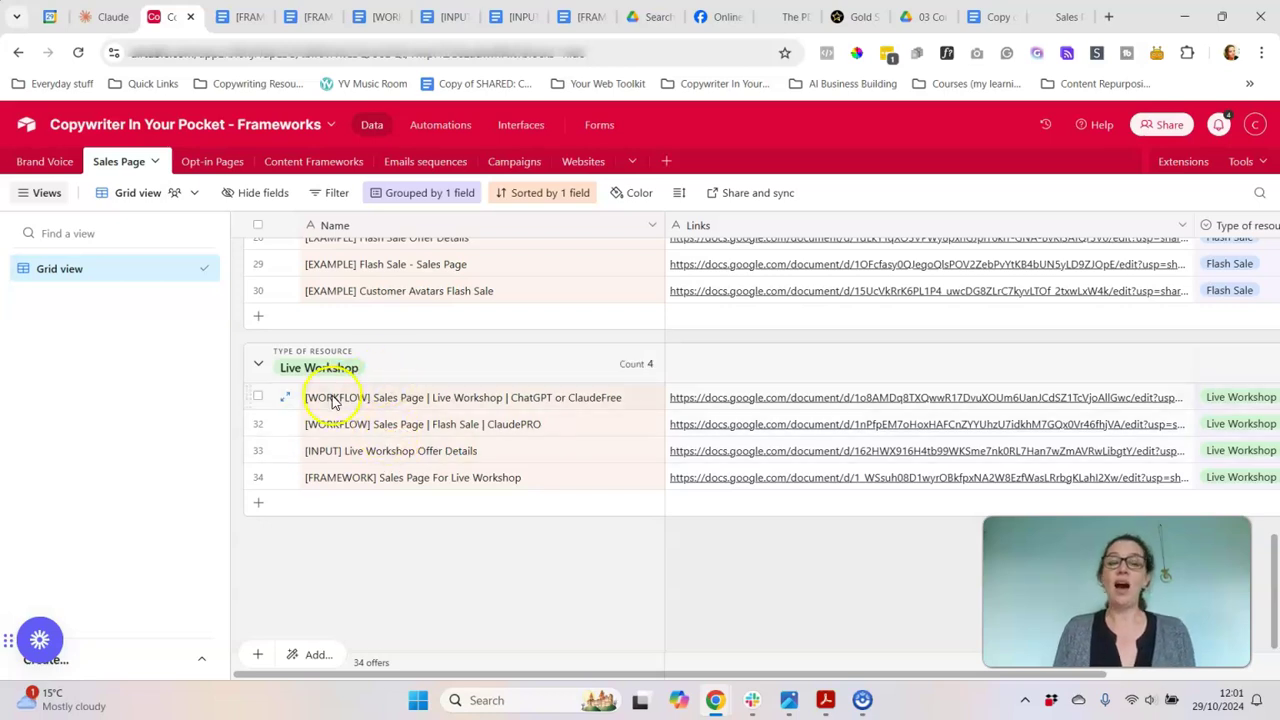
Open the linked "[WORKFLOW] Sales Page | Live Workshop | ChatGPT or ClaudeFree" document and read its overview and Step 1: Frameworks.
click(745, 400)
click(750, 402)
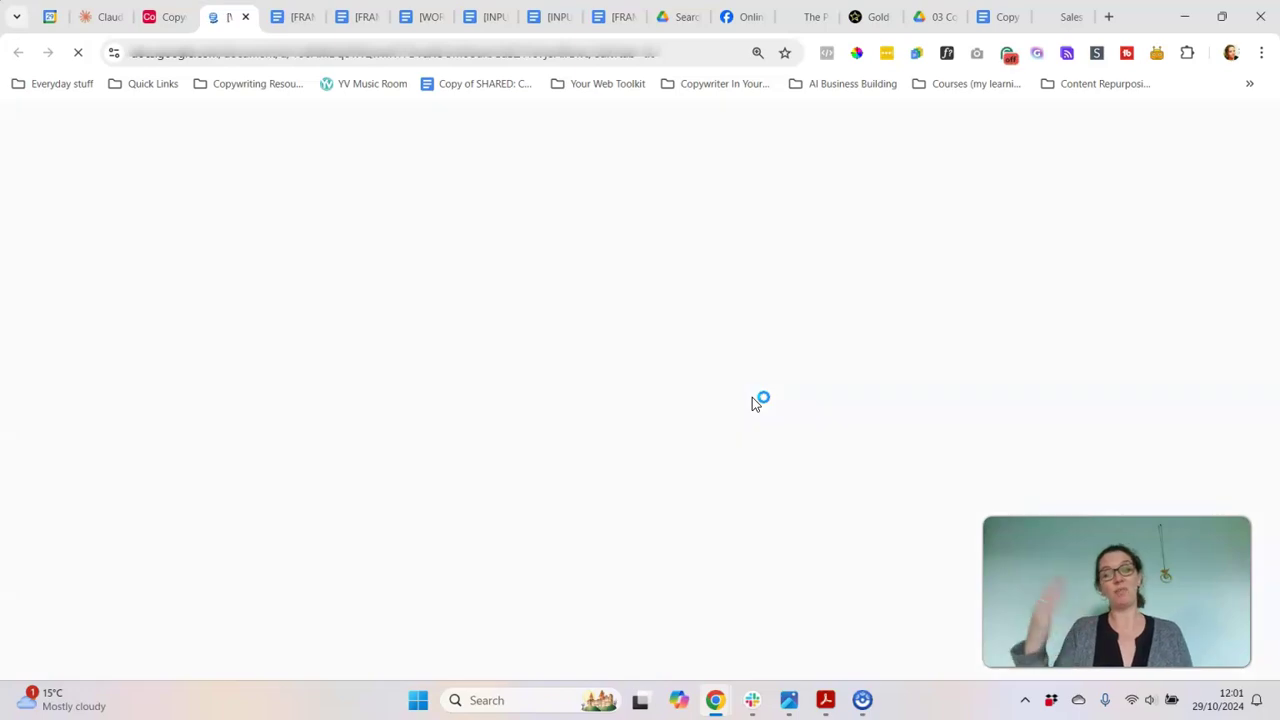
click(727, 428)
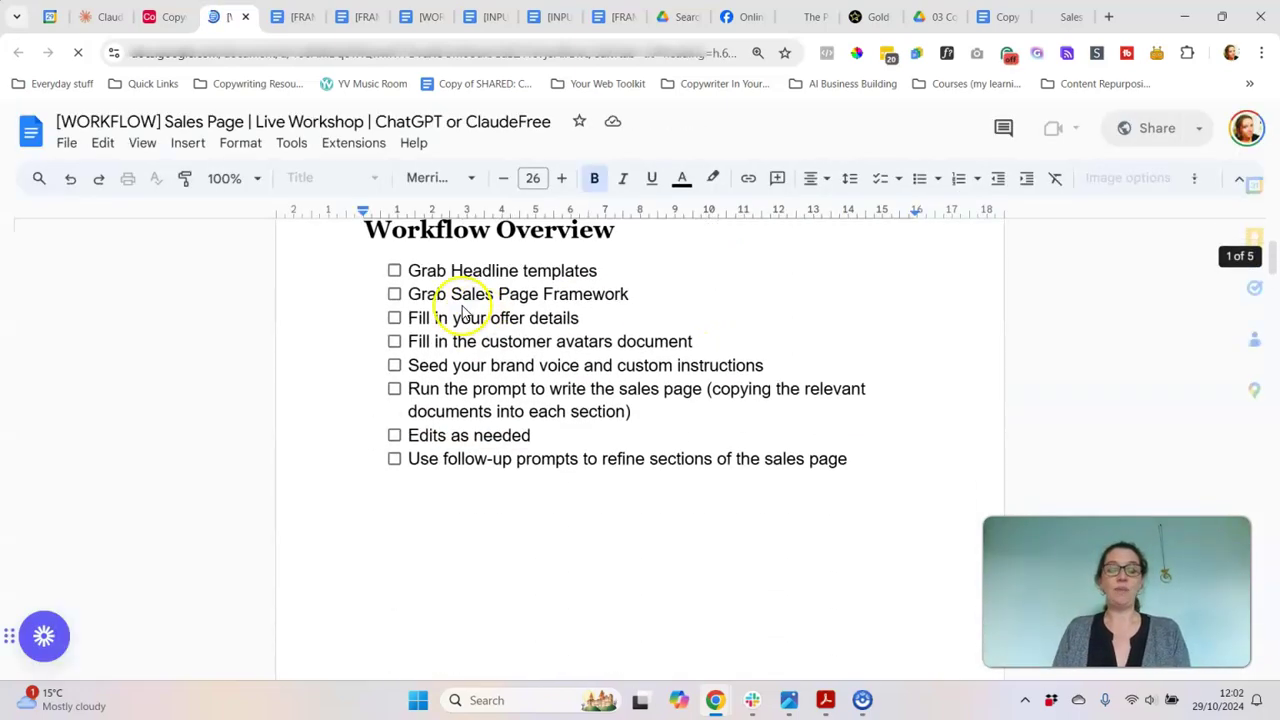
scroll(591, 430, down, 5)
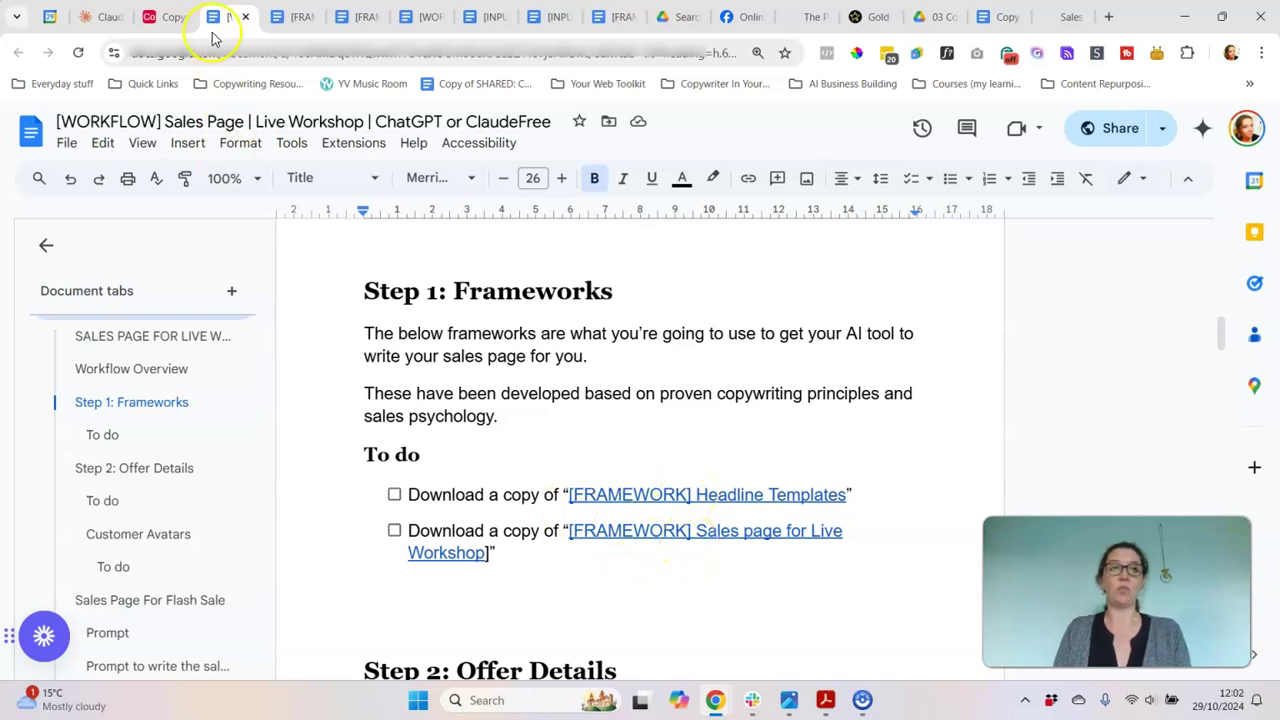
Switch to the Claude project and check its headline templates and signup page framework documents.
click(100, 17)
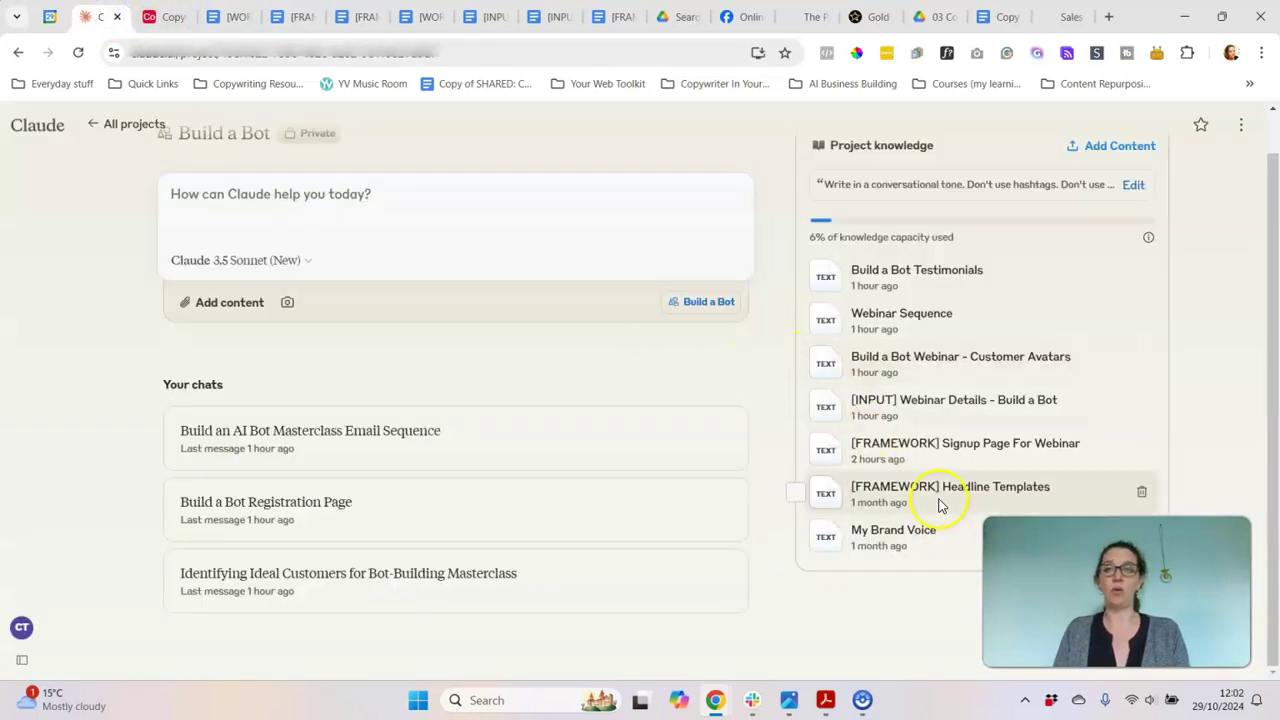
drag(878, 486, 1045, 460)
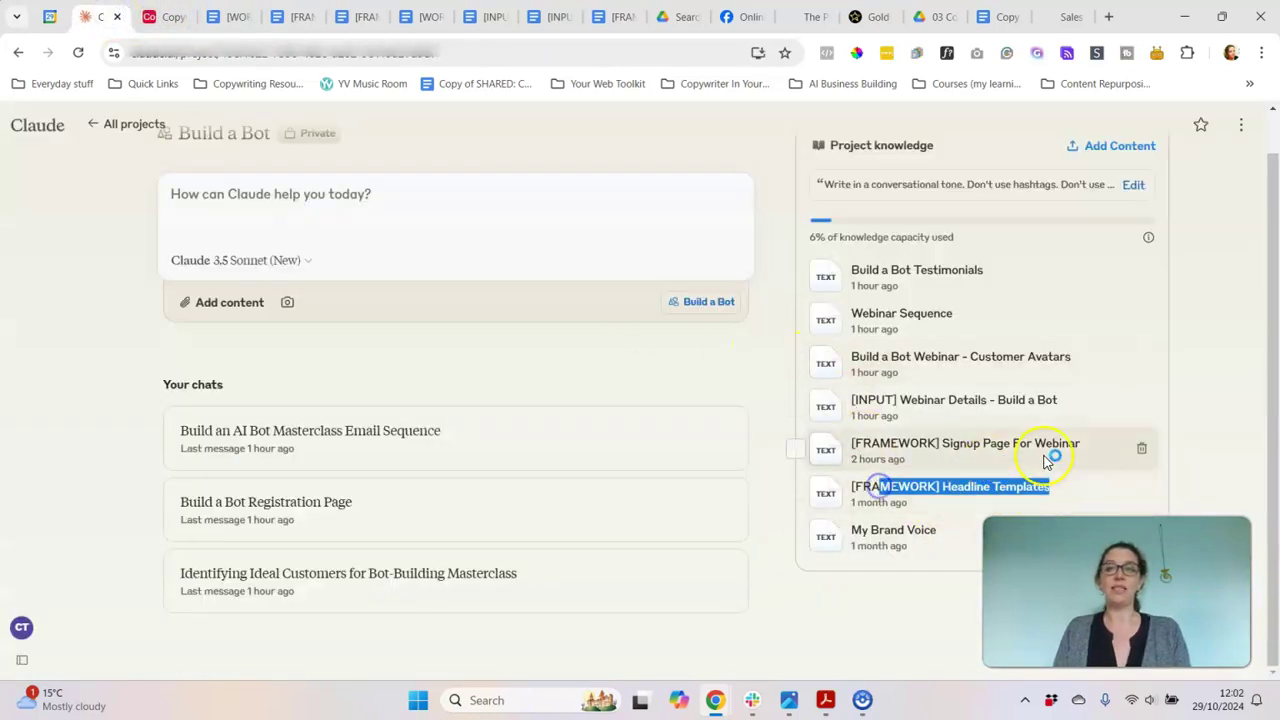
click(972, 443)
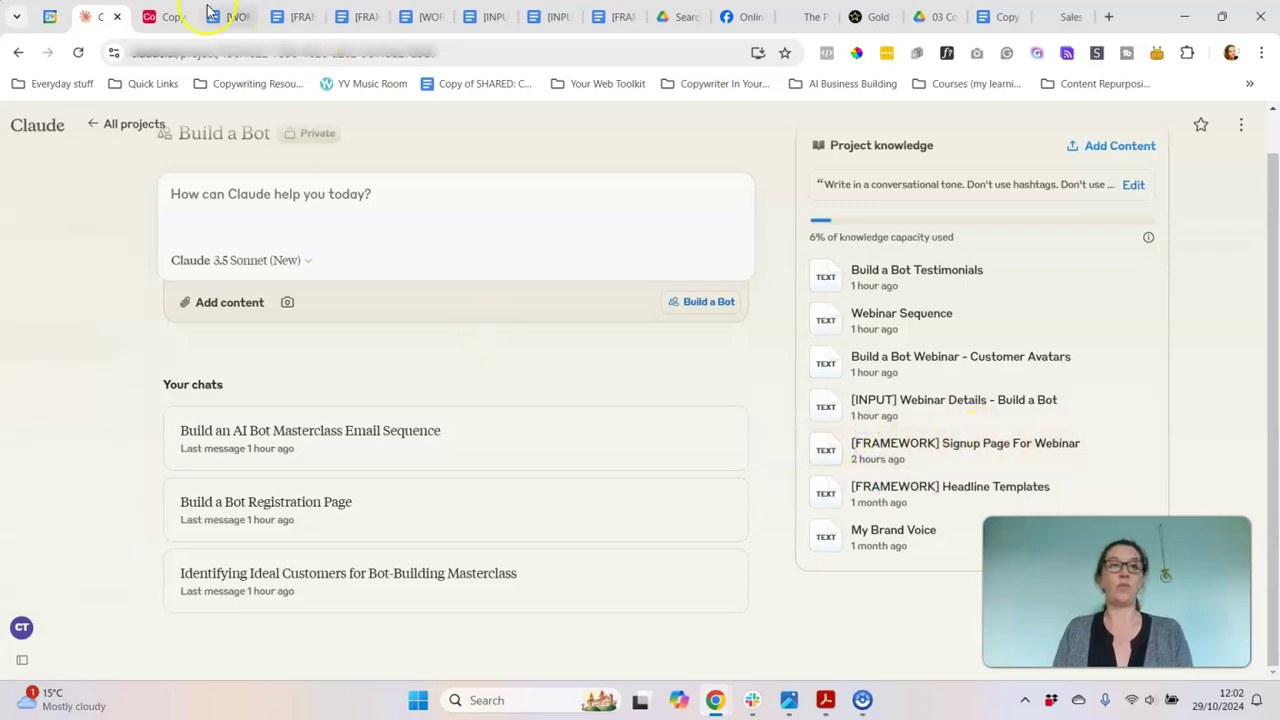
Open the [FRAMEWORK] Headline Templates document linked in the workflow and copy its entire text.
click(165, 16)
click(222, 16)
click(690, 497)
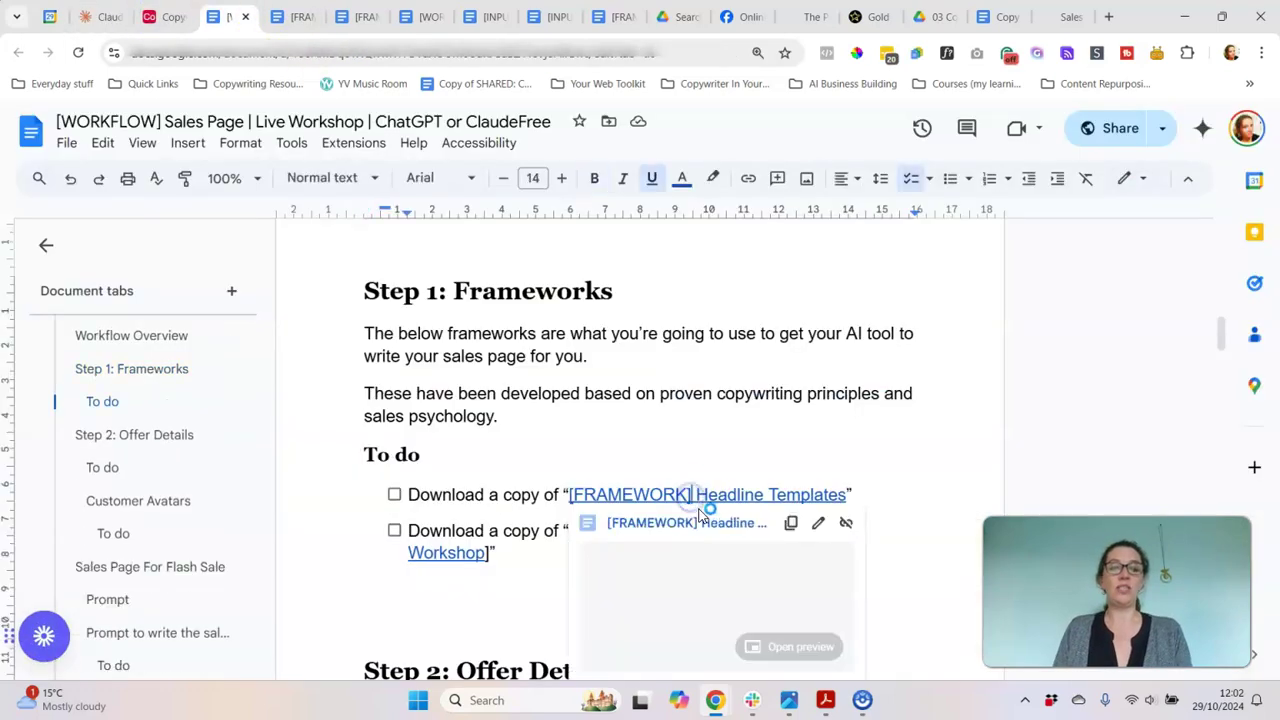
click(692, 522)
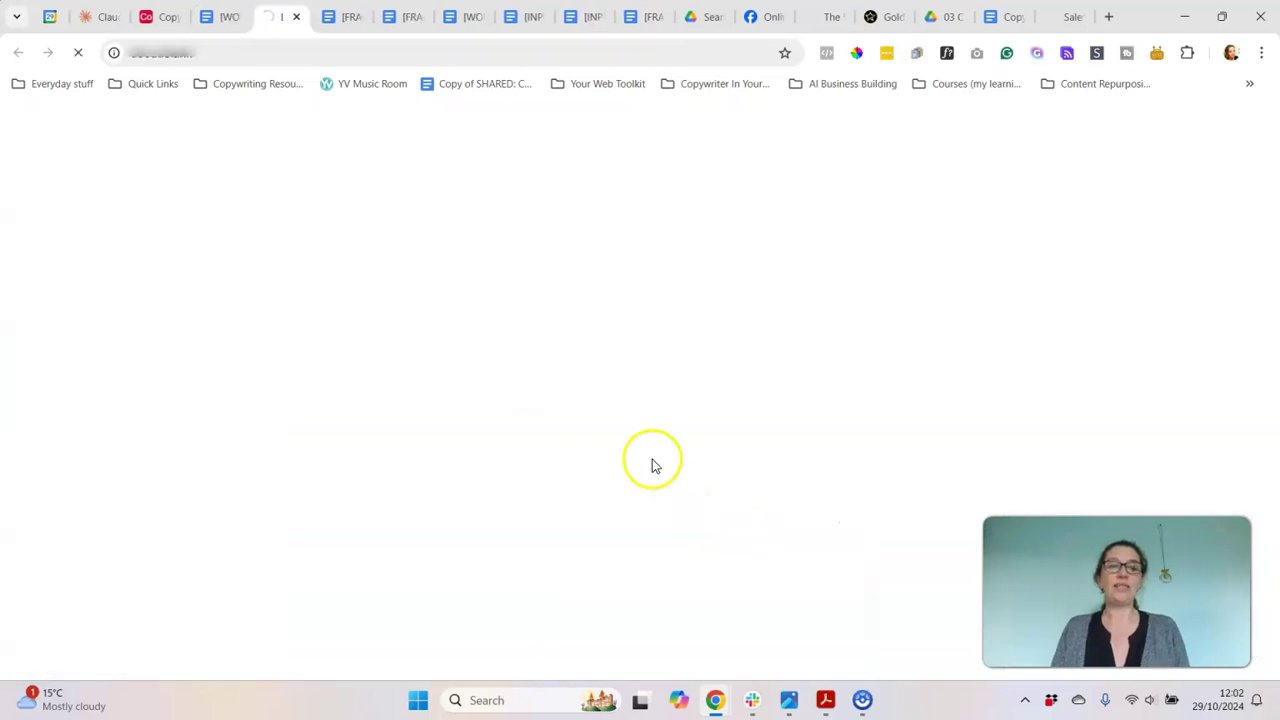
key(ctrl+a)
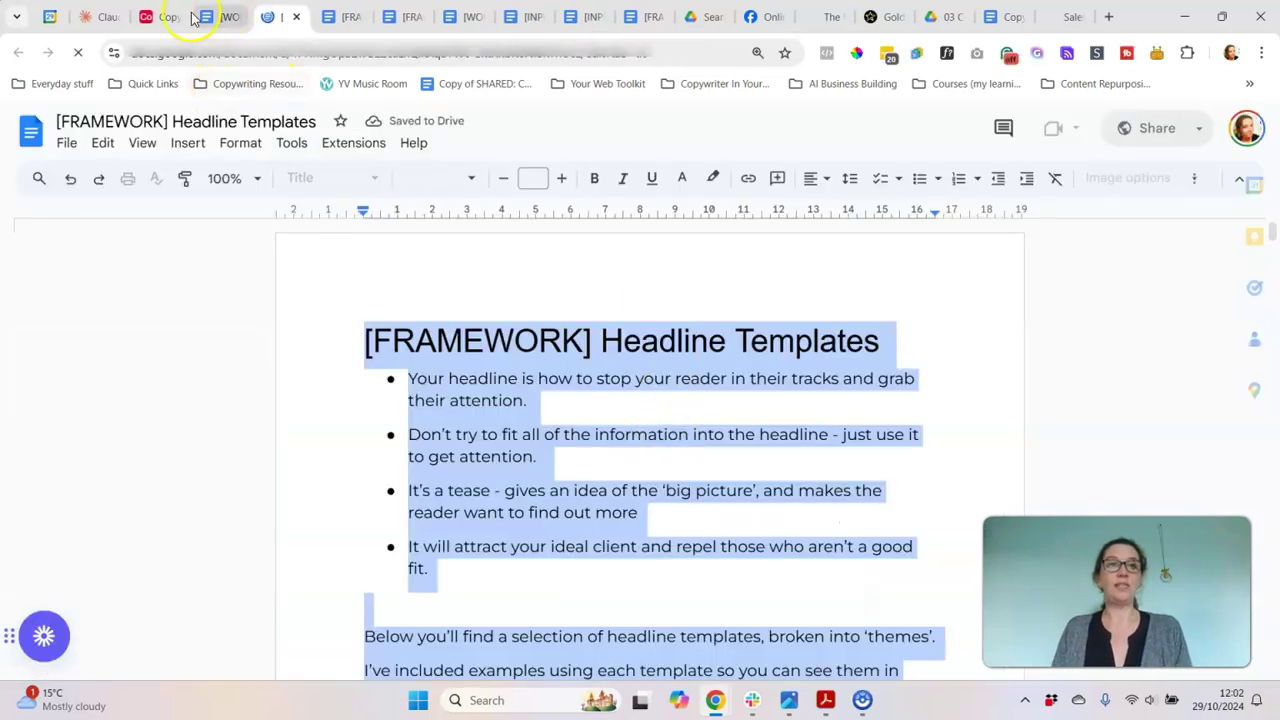
Start a new text content entry in the Claude project knowledge and paste the headline templates text as its content.
click(155, 16)
click(95, 16)
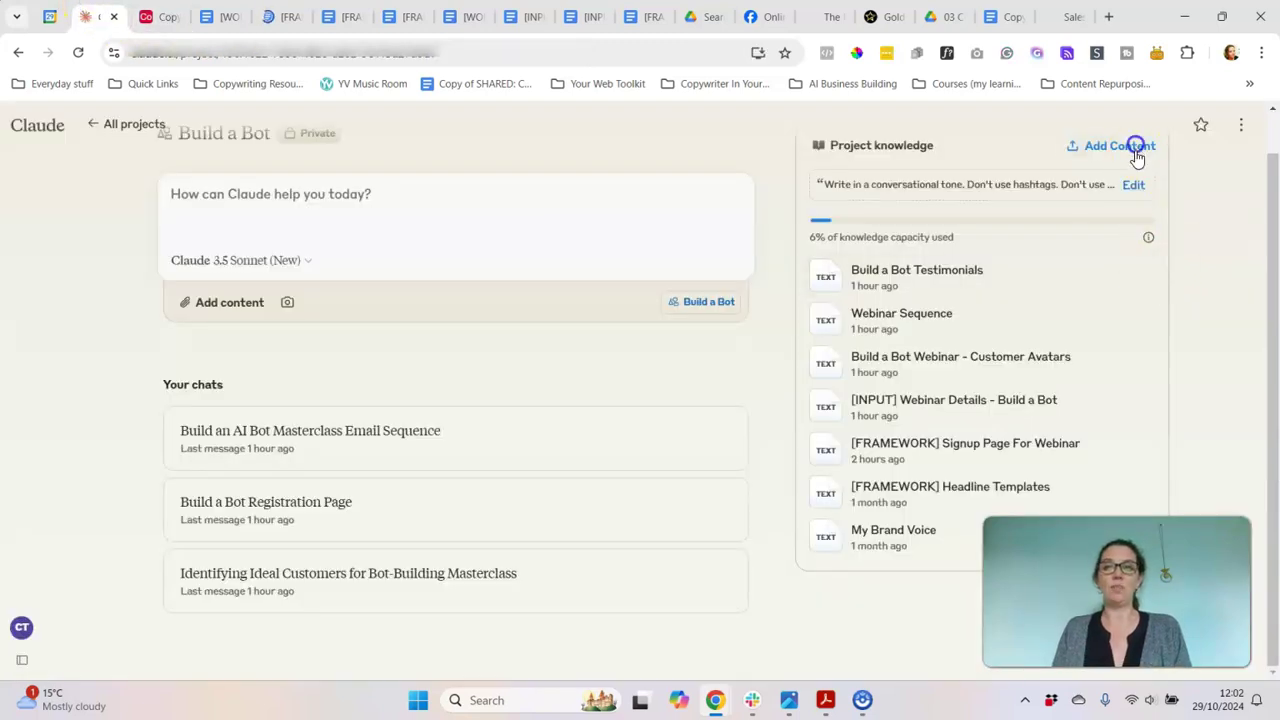
click(1135, 147)
click(1110, 183)
click(428, 369)
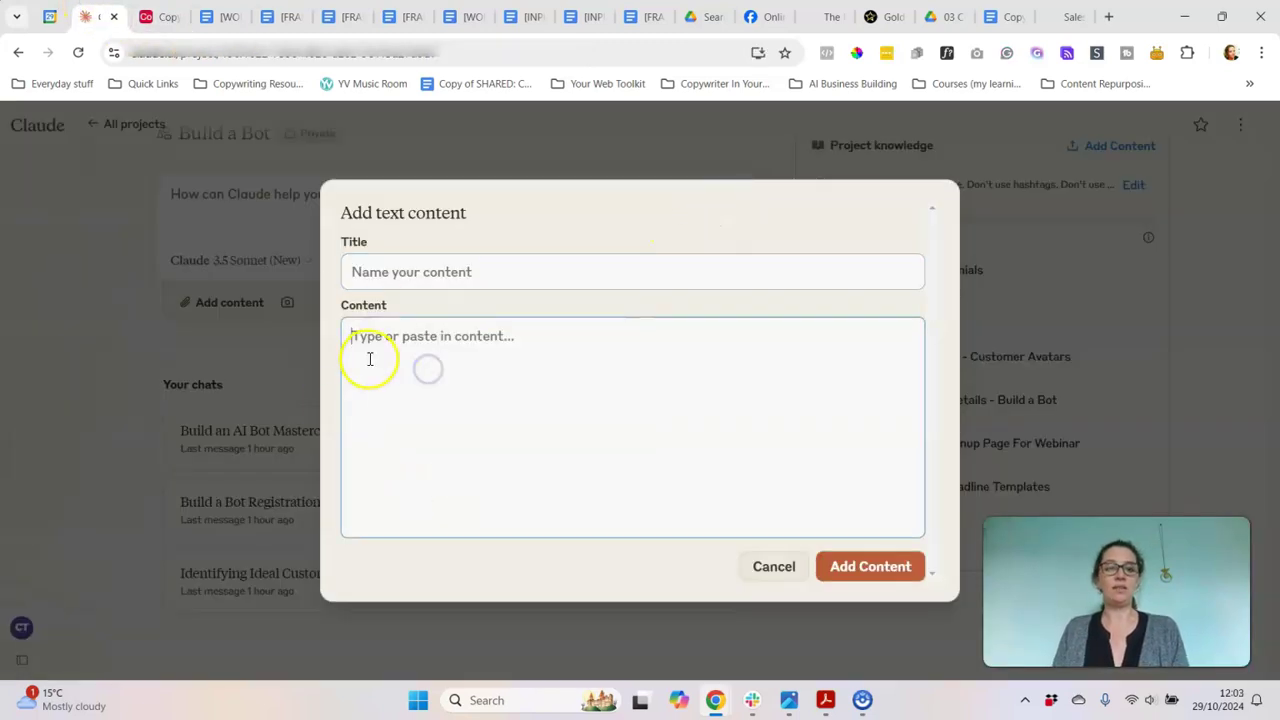
key(ctrl+v)
Title the new text entry "[FRAMEWORK] Headline Templates" with the name copied from the source document, and discard the entry.
click(280, 16)
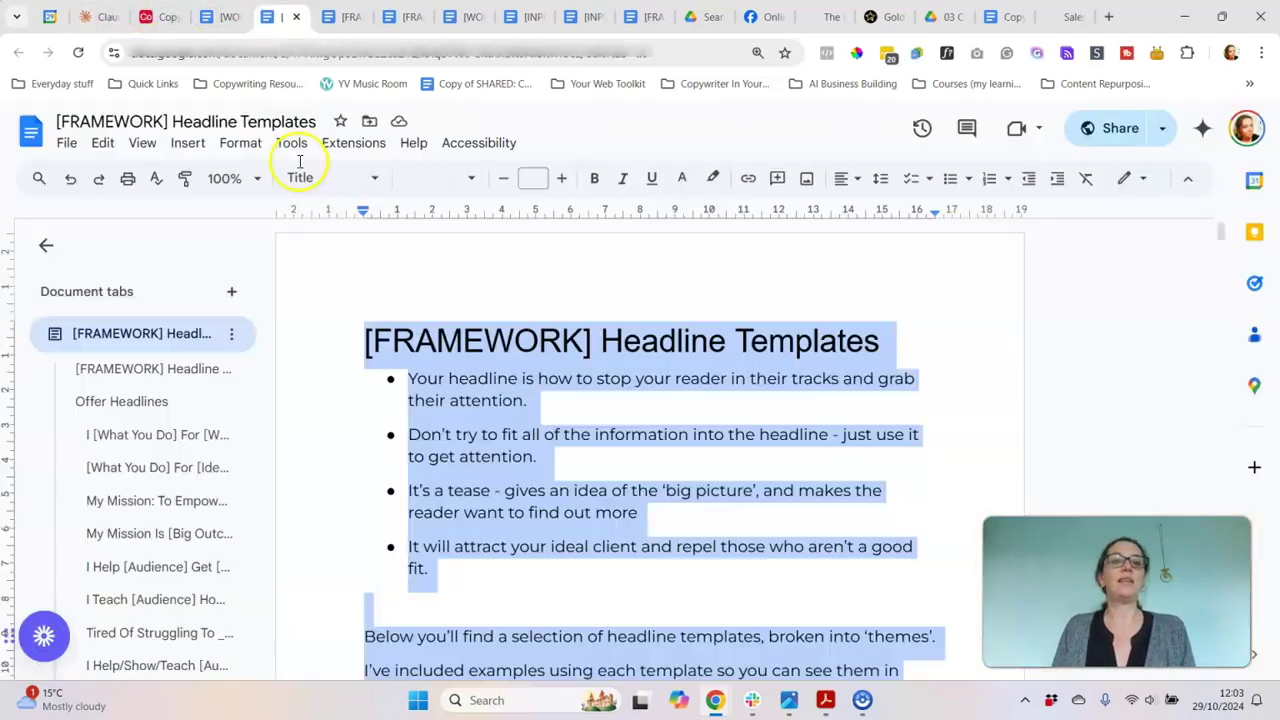
click(250, 122)
key(ctrl+c)
click(98, 16)
click(409, 236)
key(ctrl+v)
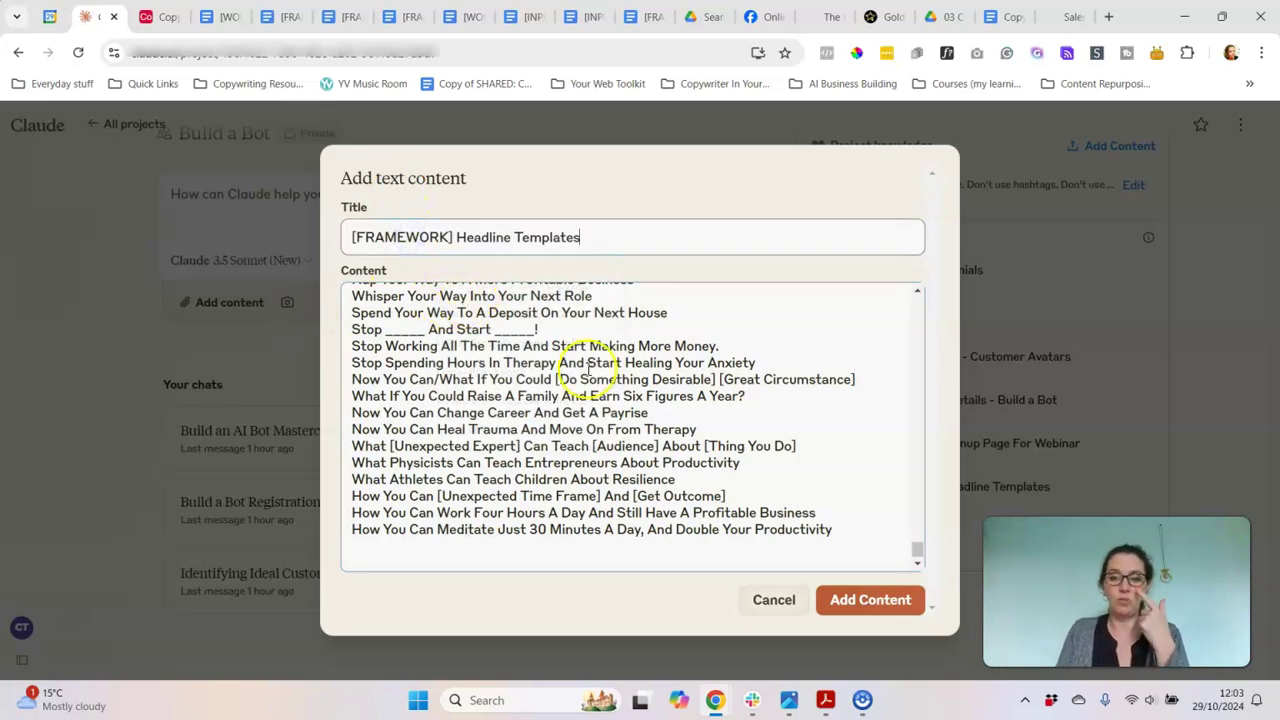
click(782, 604)
Browse the Downloads folder for a file to upload to the project knowledge.
click(1140, 146)
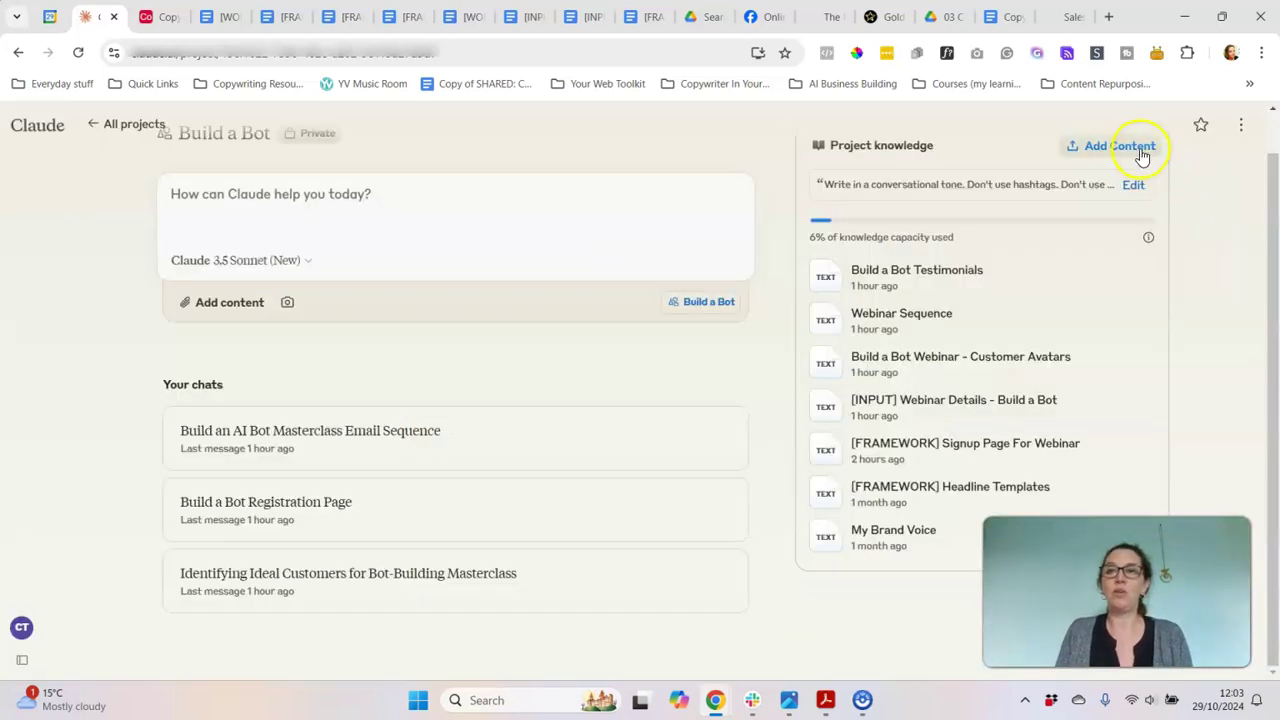
click(1110, 180)
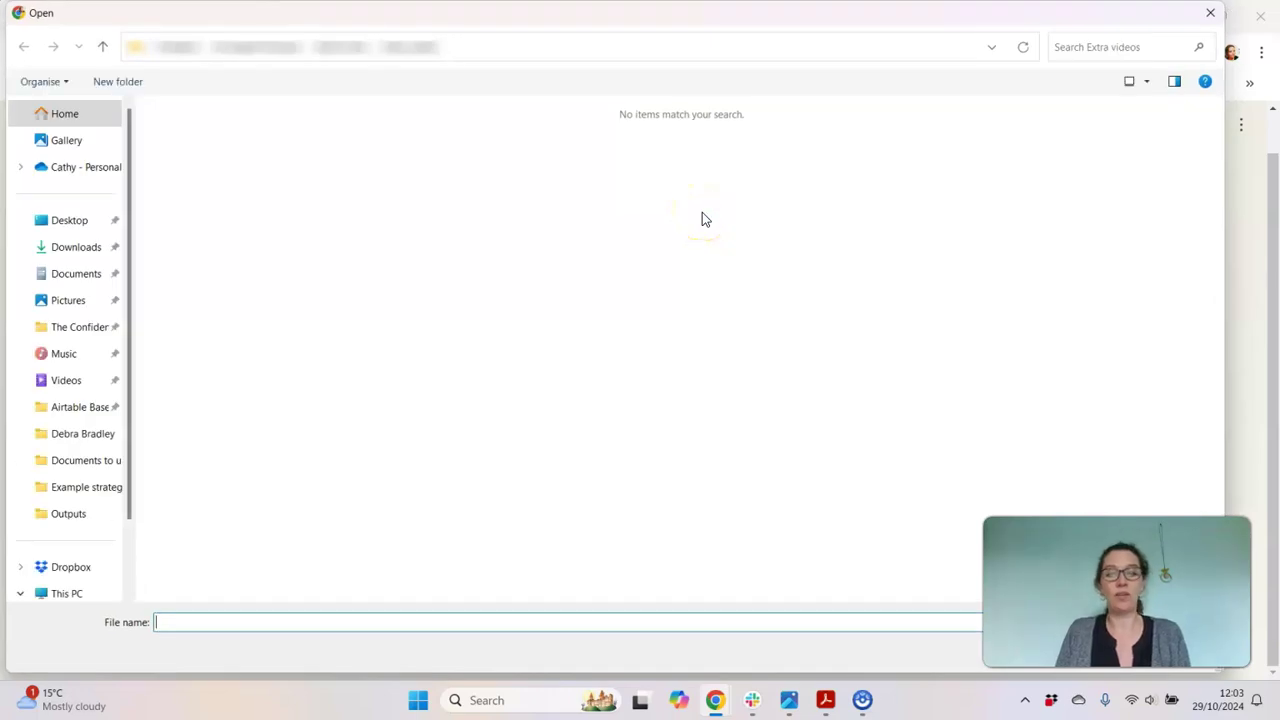
click(72, 247)
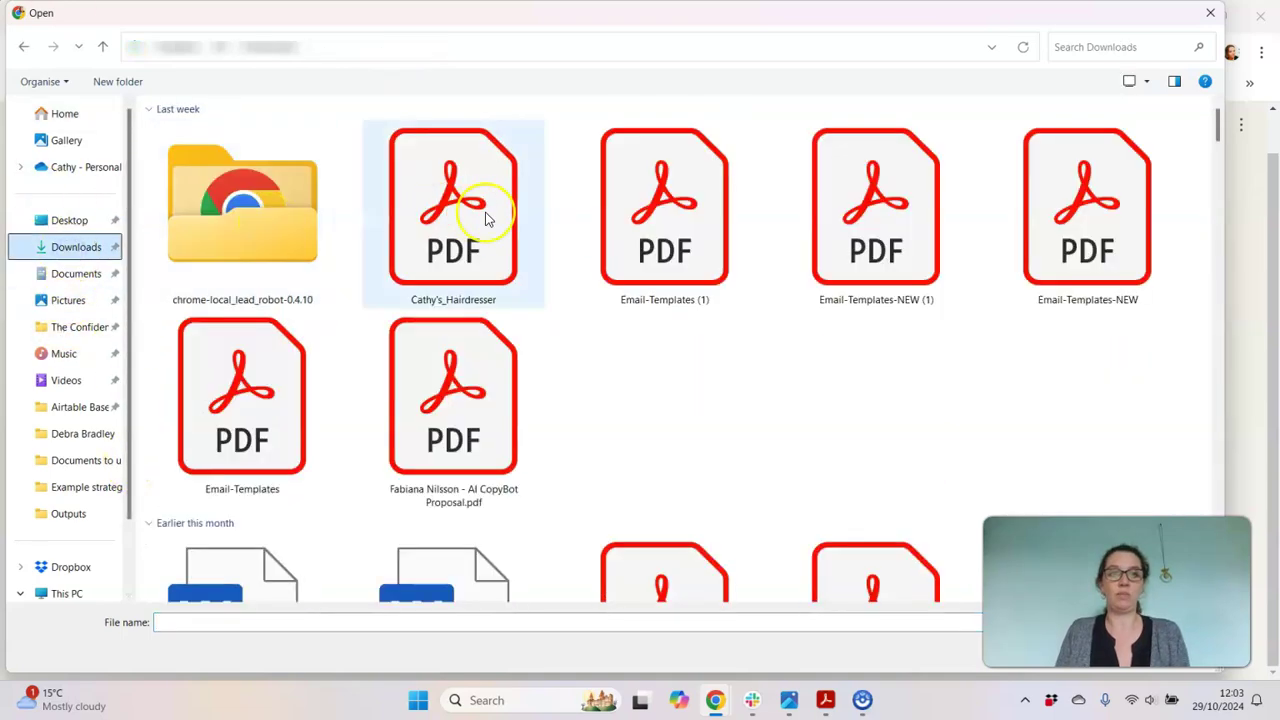
click(1210, 13)
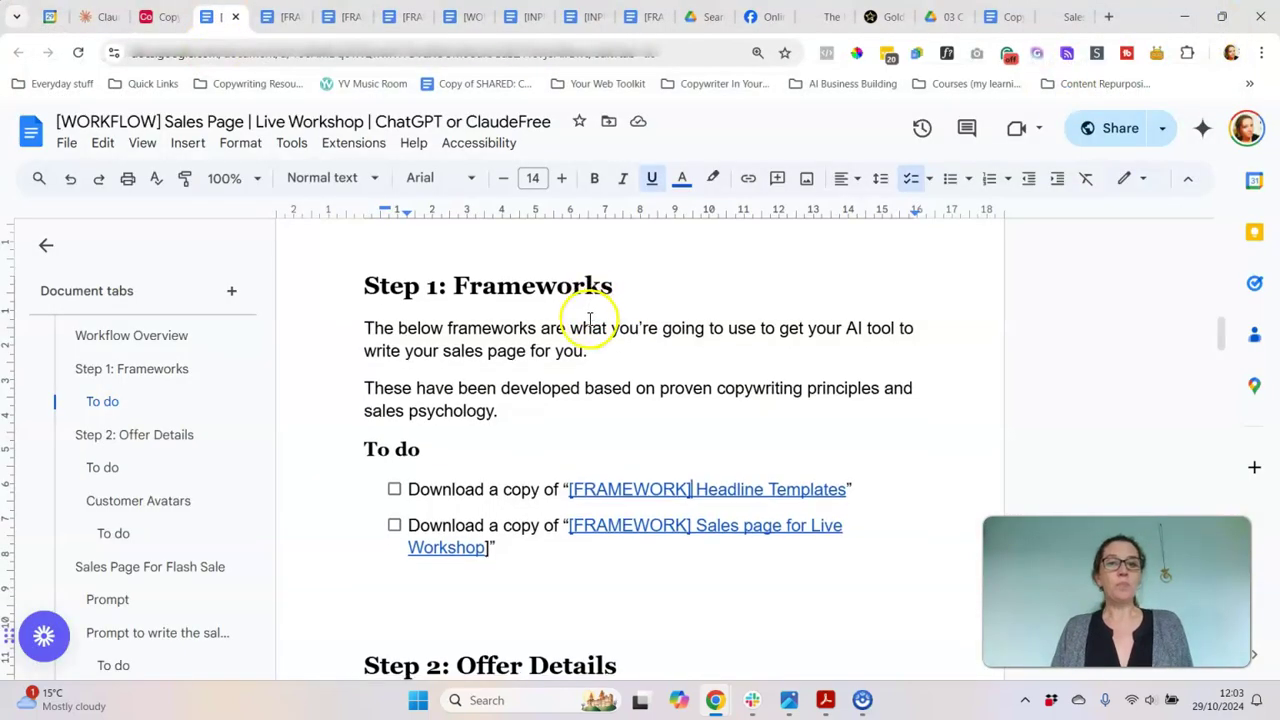
Return to the sales page workflow document and read the framework to-dos and Step 2: Offer Details.
scroll(594, 318, down, 2)
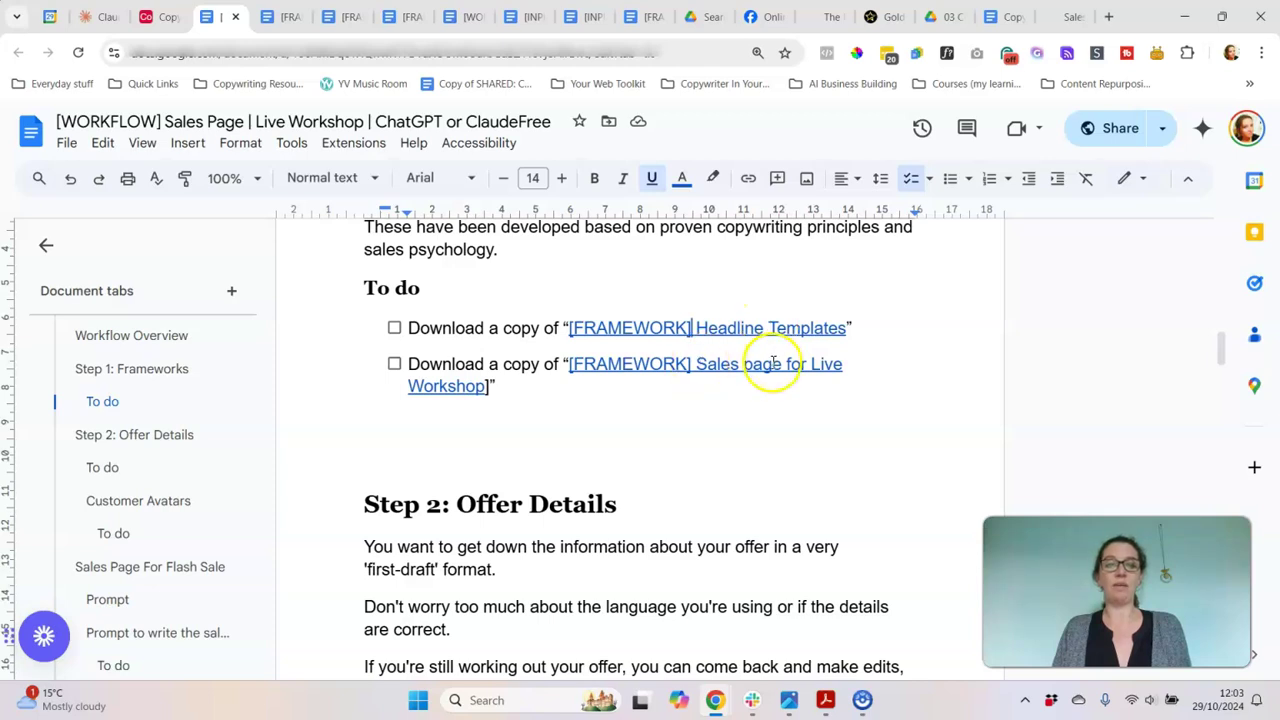
mouse_move(771, 364)
scroll(896, 366, down, 3)
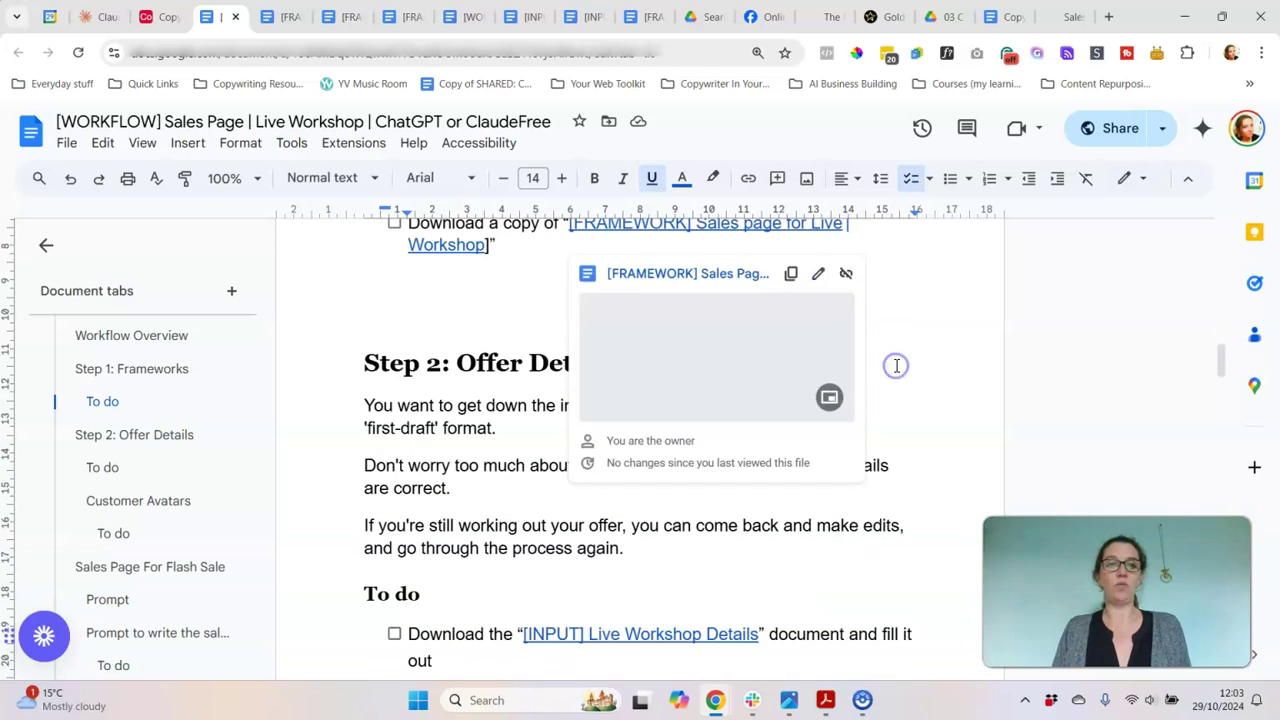
Highlight the Step 2: Offer Details guidance in the workflow document and open the linked "[INPUT] Live Workshop Details" document.
click(516, 375)
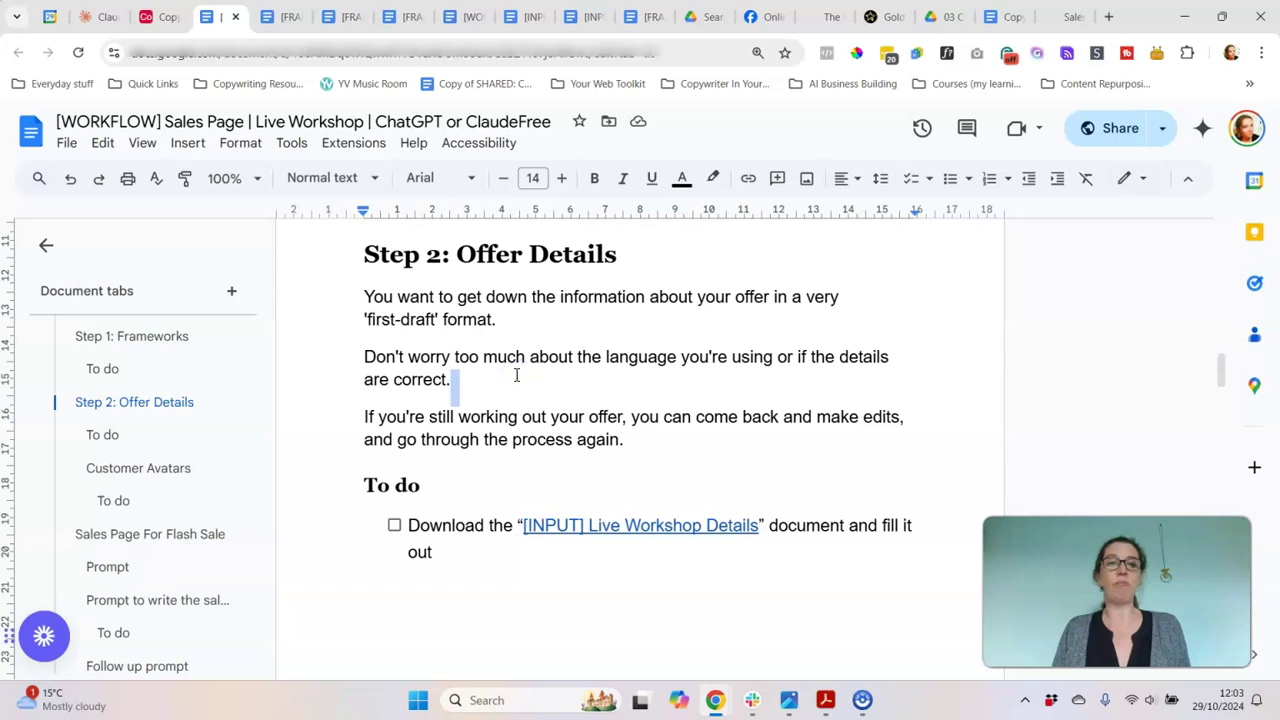
drag(364, 296, 638, 432)
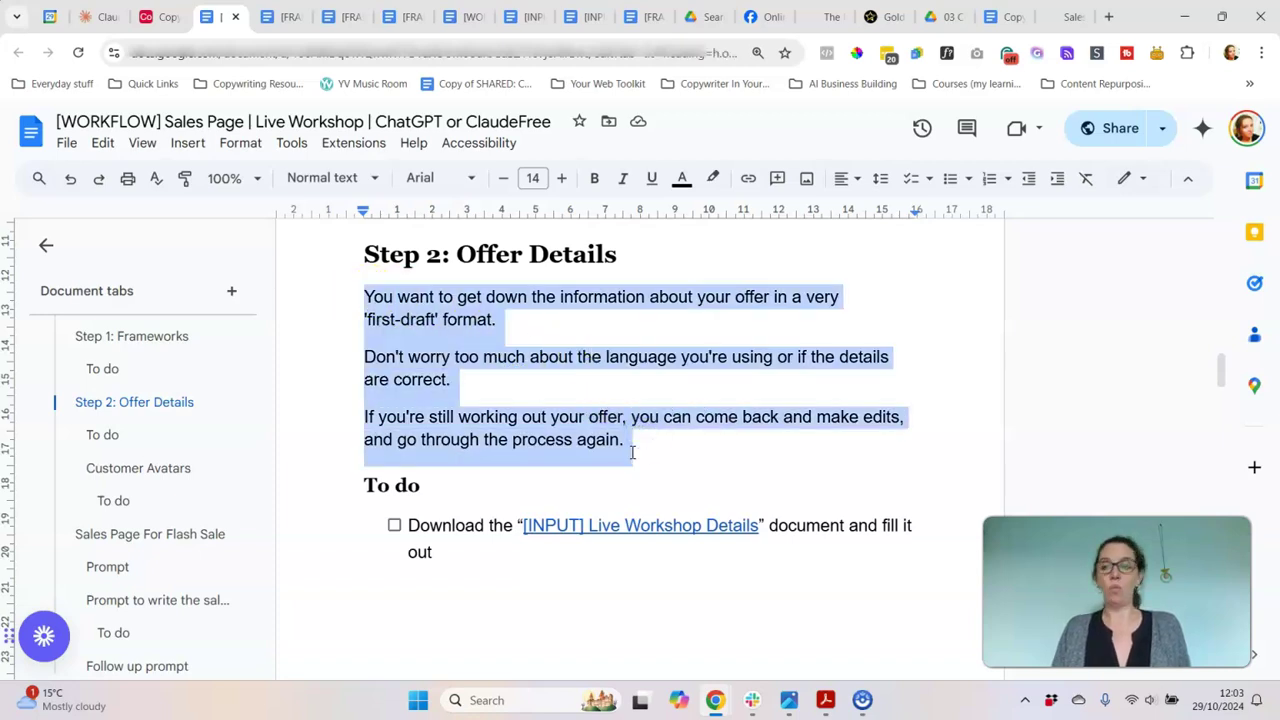
scroll(597, 529, down, 1)
click(600, 445)
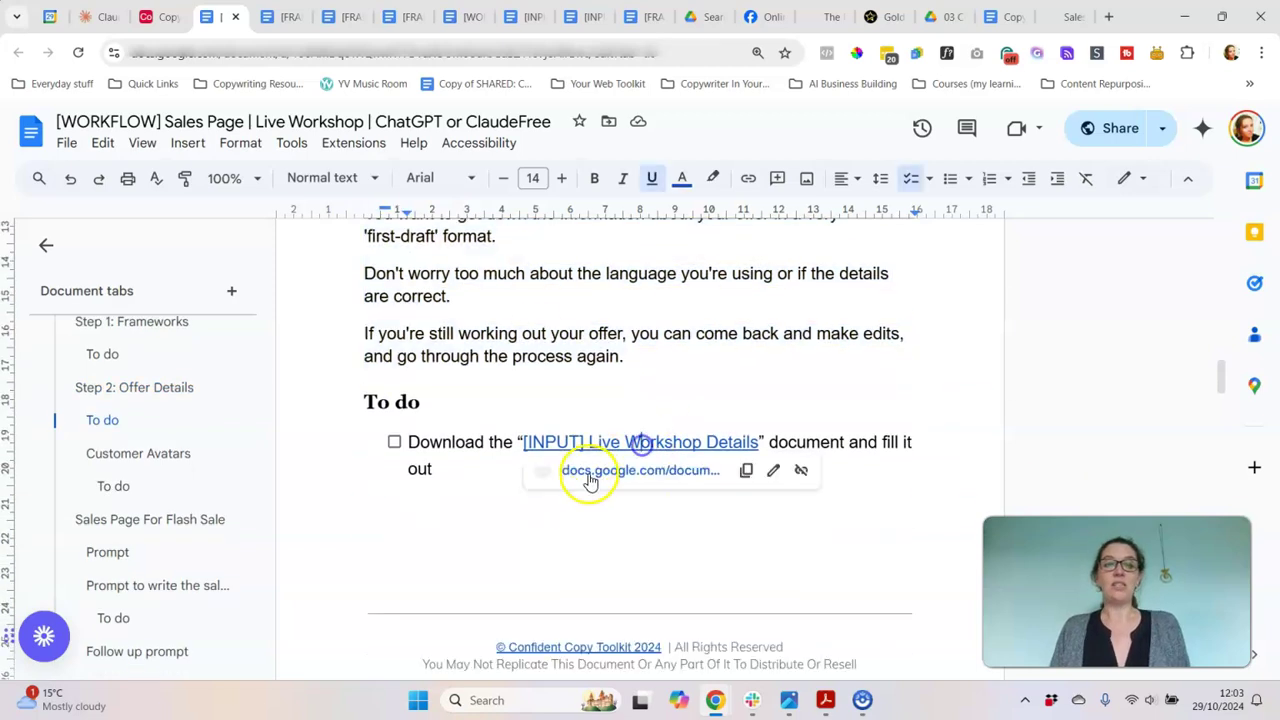
click(622, 470)
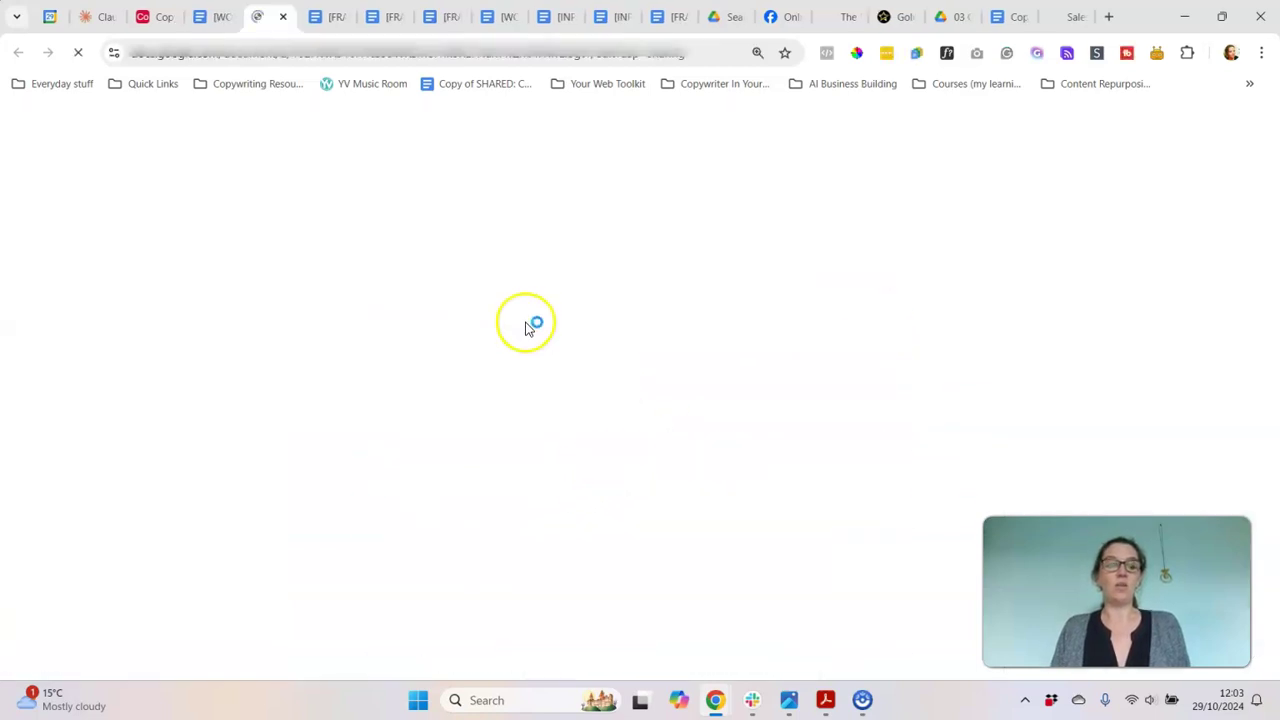
Read through the blank questions in the Live Workshop Offer Details document.
scroll(700, 415, down, 5)
scroll(706, 426, up, 5)
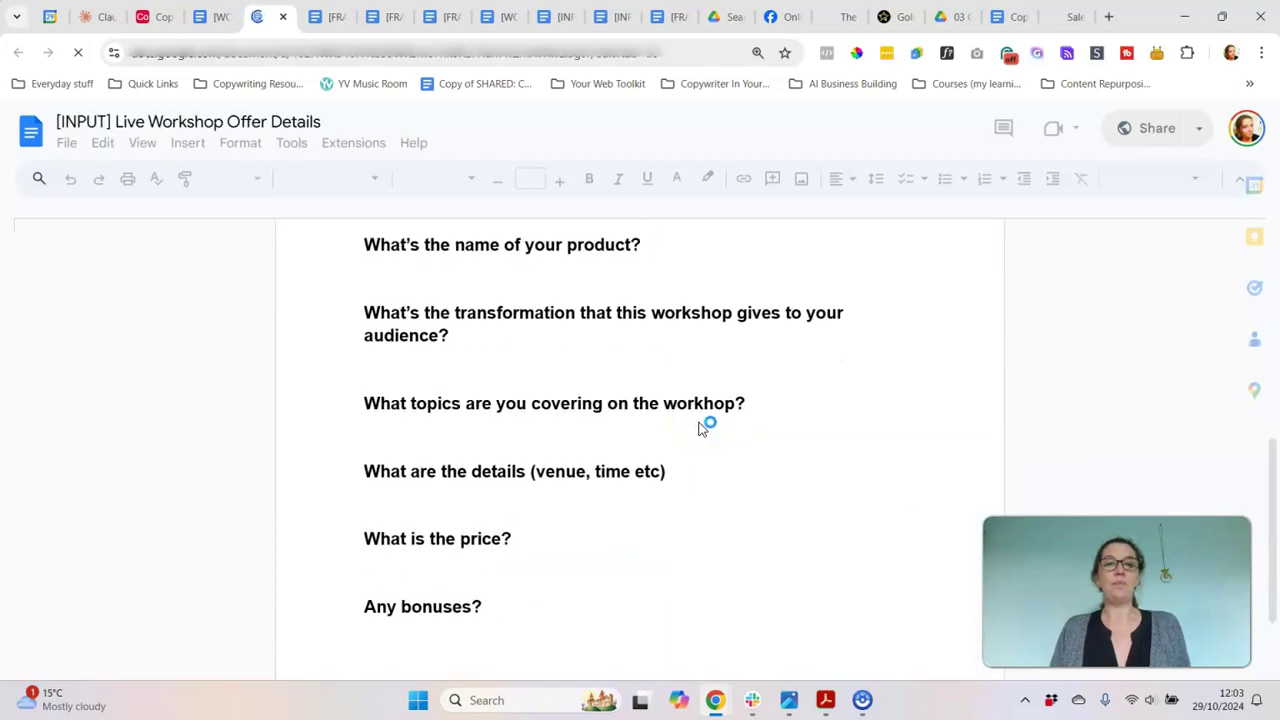
scroll(512, 440, down, 1)
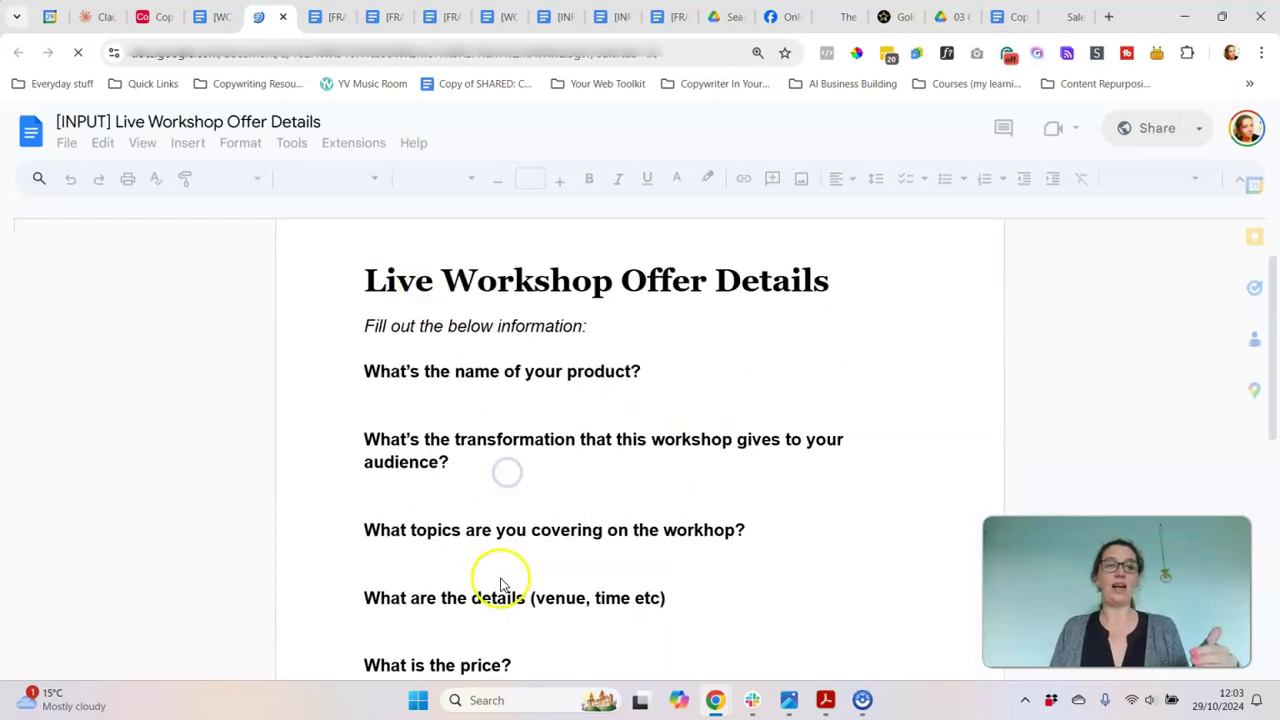
scroll(505, 583, down, 1)
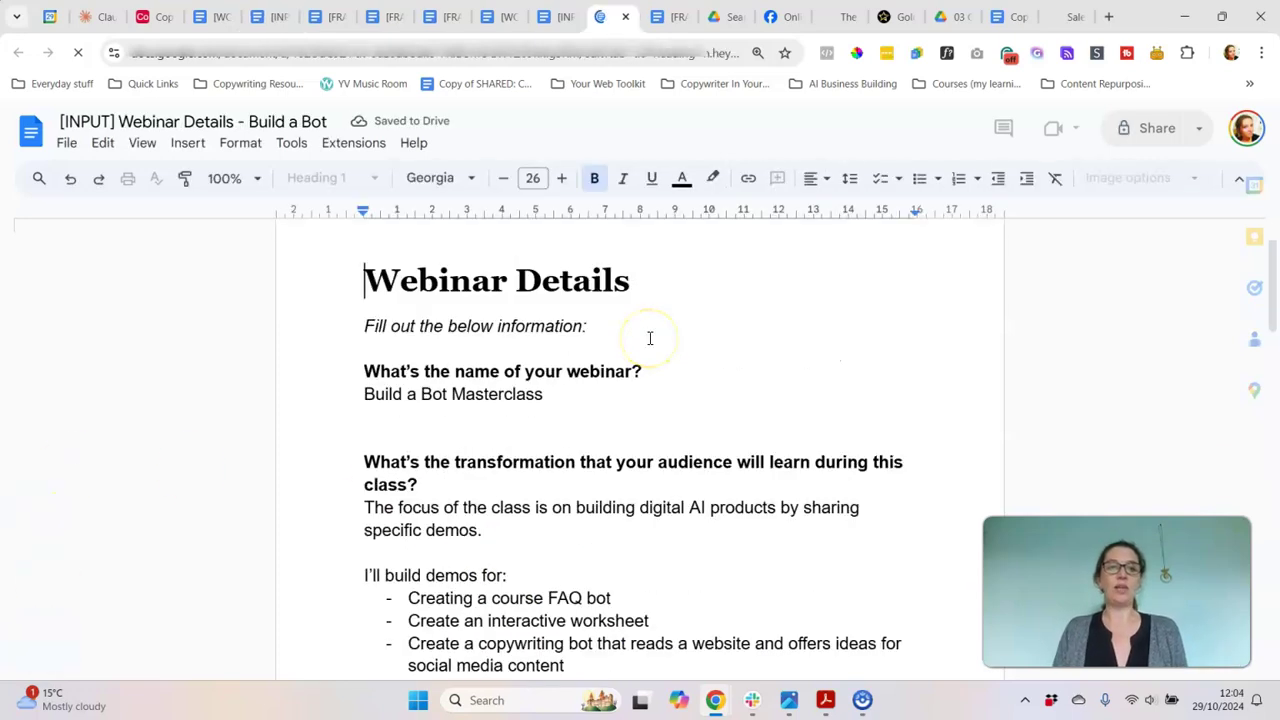
Examine the filled-in "[INPUT] Webinar Details - Build a Bot" document, highlighting the transformation, class date and live bonus answers.
scroll(630, 336, down, 1)
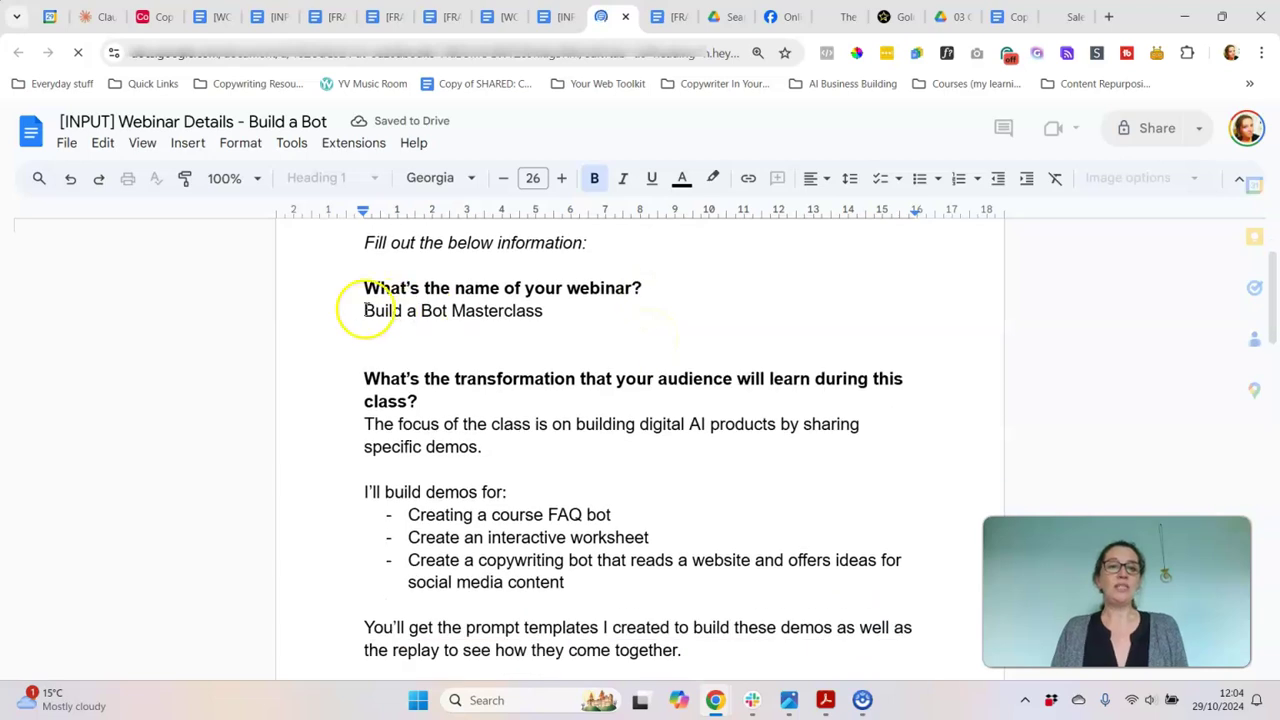
click(539, 311)
scroll(490, 314, down, 1)
mouse_move(366, 340)
mouse_down()
mouse_move(366, 255)
mouse_move(366, 340)
mouse_move(408, 553)
mouse_move(586, 566)
mouse_move(831, 632)
mouse_move(680, 583)
mouse_move(466, 368)
mouse_move(354, 351)
mouse_move(353, 340)
mouse_up()
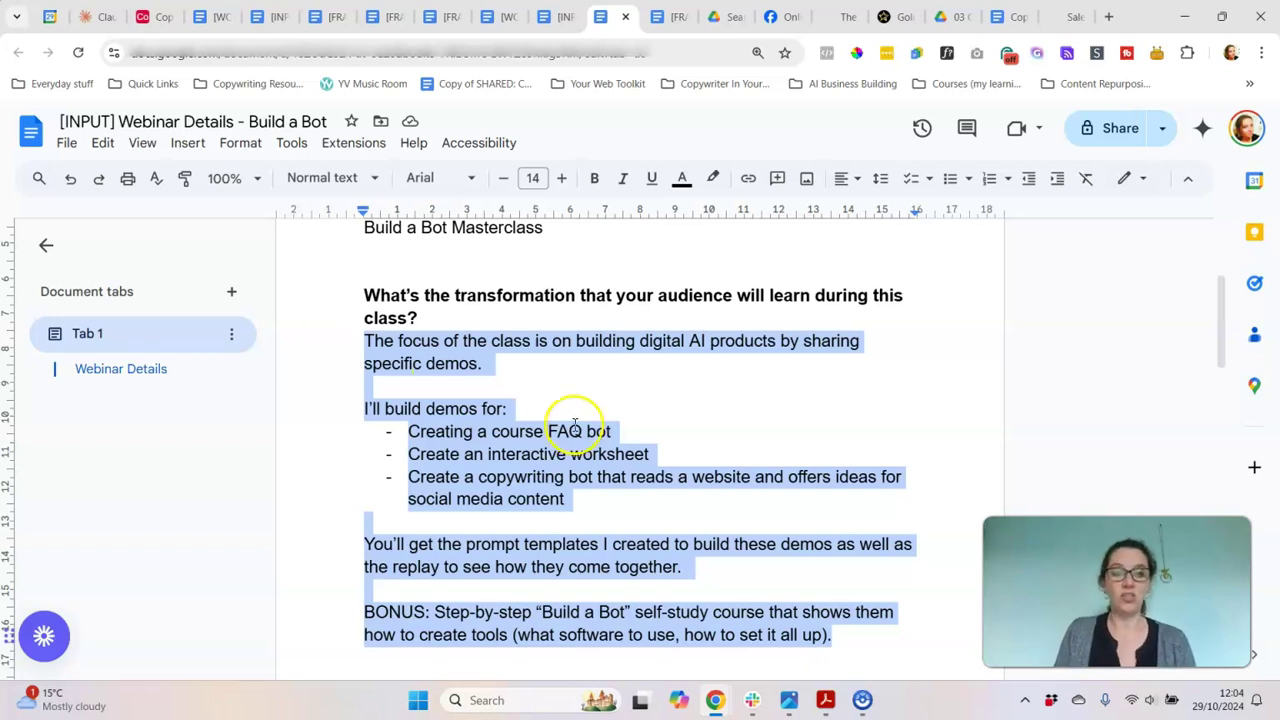
scroll(565, 428, down, 5)
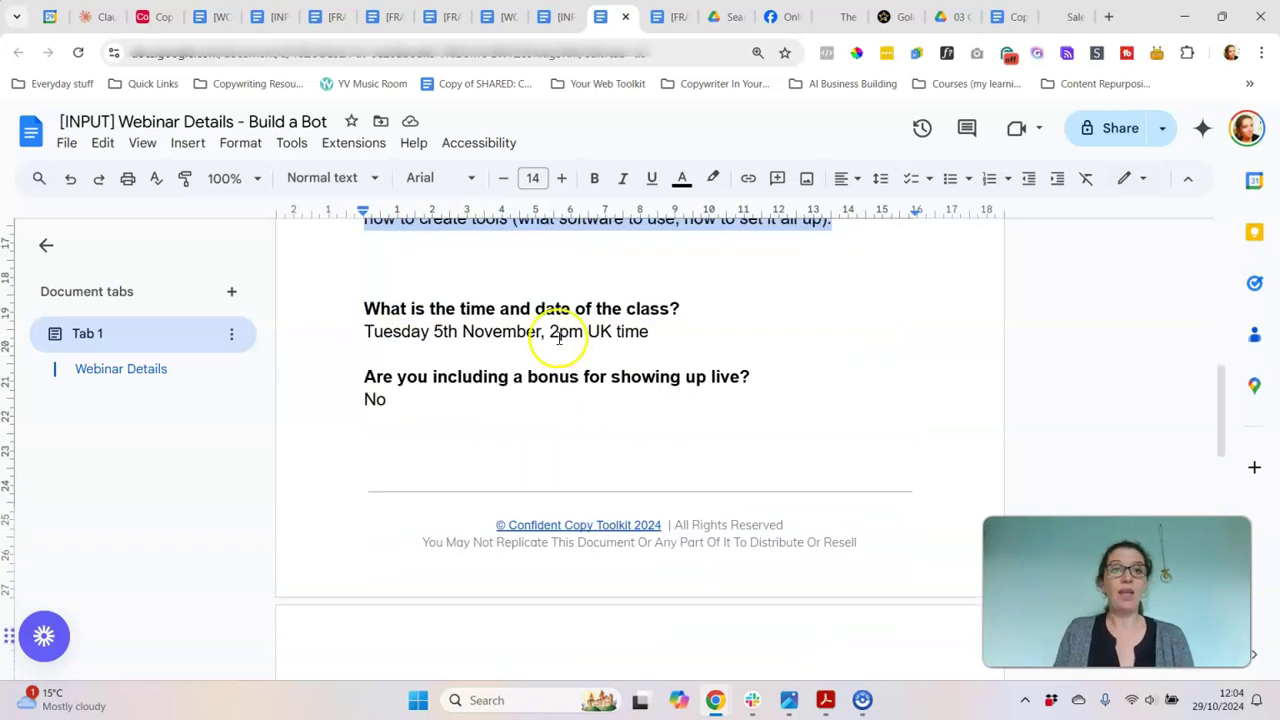
drag(365, 331, 685, 329)
double_click(374, 399)
scroll(457, 394, down, 2)
scroll(457, 396, up, 3)
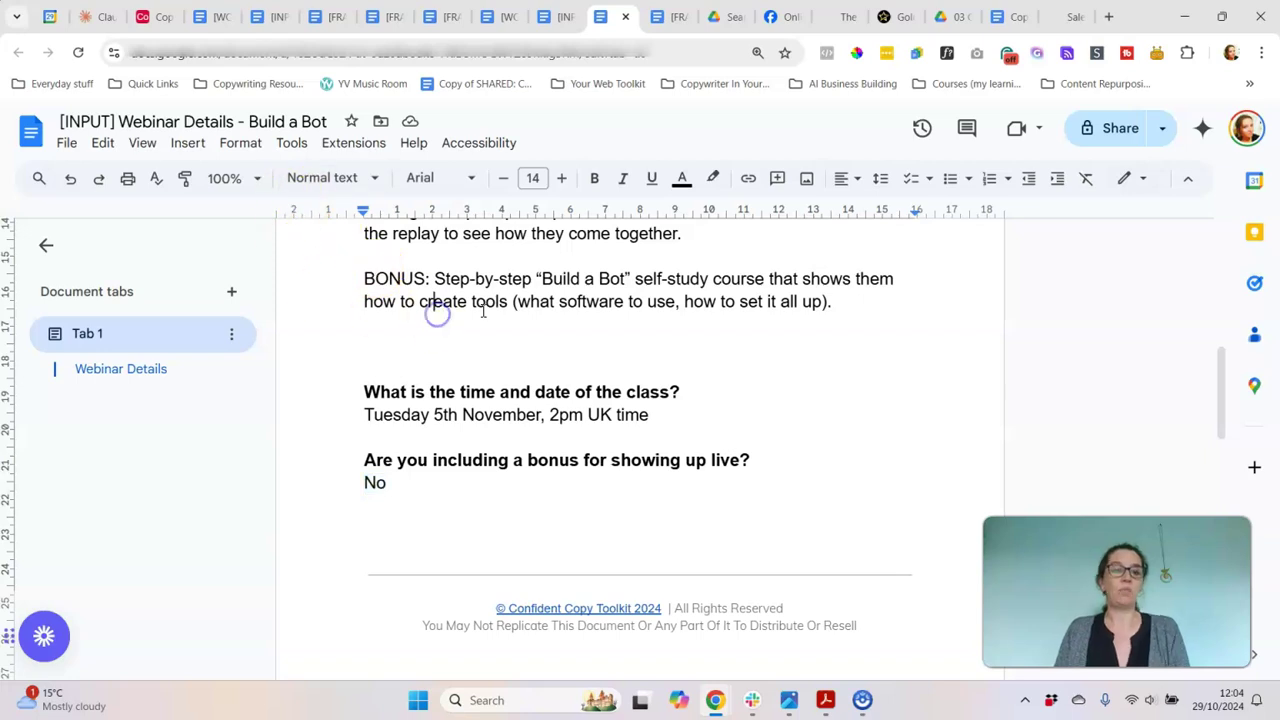
Select the whole webinar details document, then view and close the "[INPUT] Webinar Details - Build a Bot" entry in the Claude project knowledge.
key(ctrl+a)
click(102, 17)
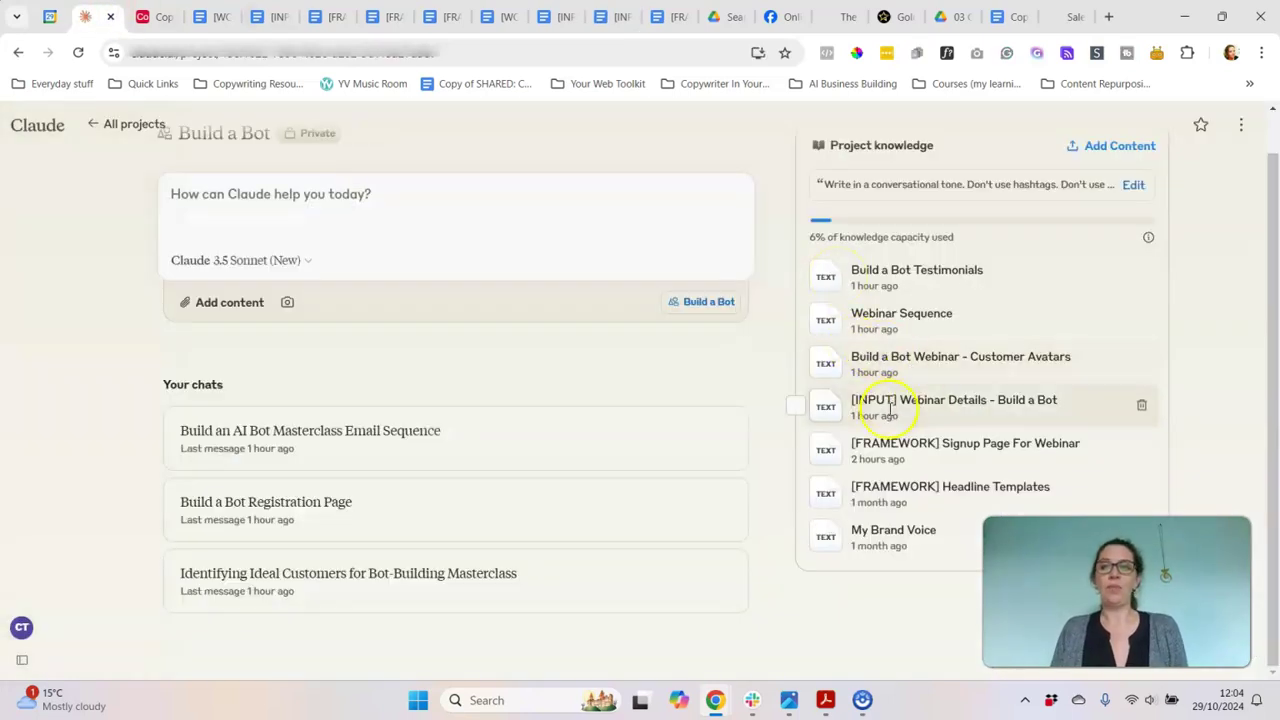
click(827, 412)
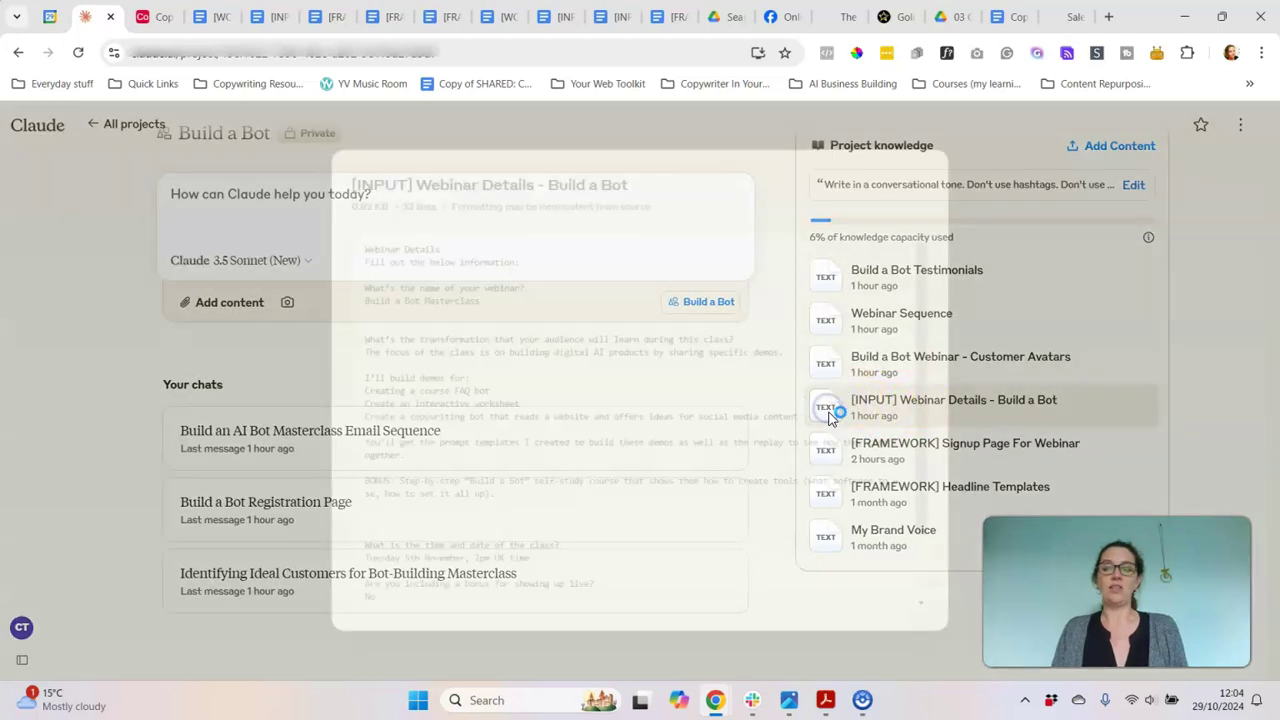
scroll(528, 386, down, 2)
scroll(534, 374, up, 2)
click(930, 178)
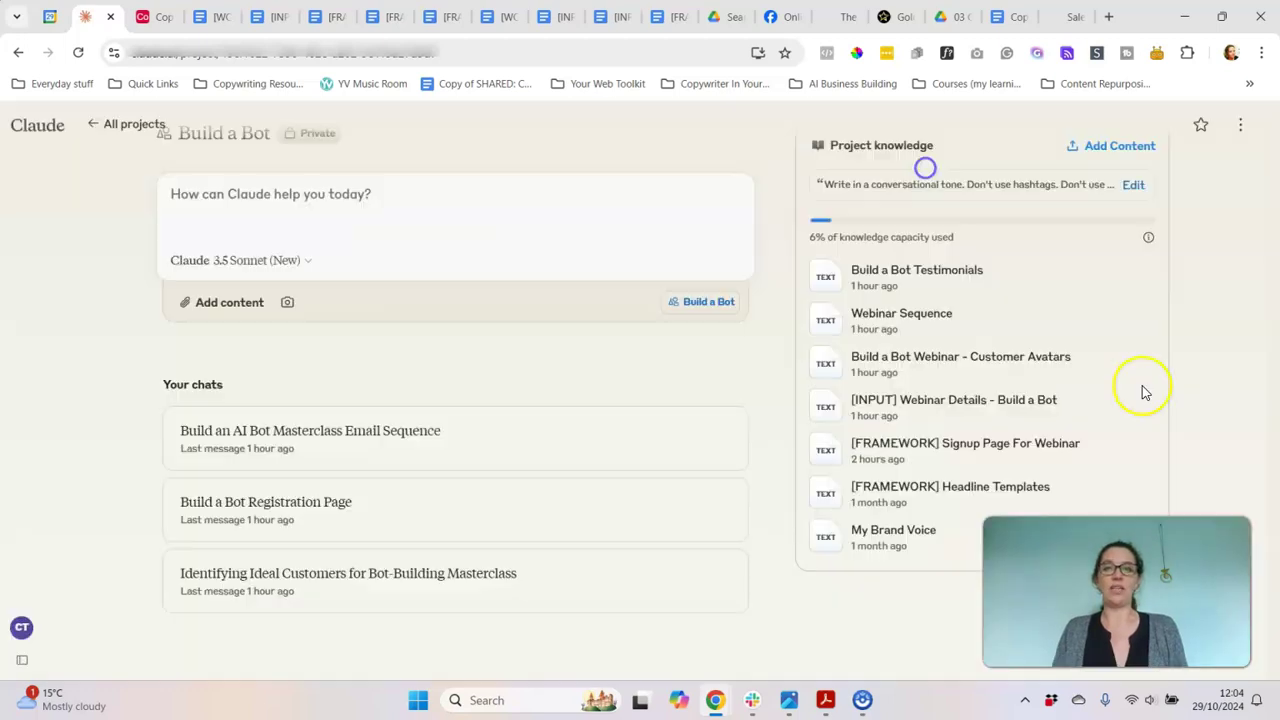
Read the Customer Avatars section of the workflow document, open the linked "[INPUT] Customer Avatars for your offer" document and read its prompt.
key(ctrl+Tab)
key(ctrl+Tab)
scroll(608, 372, down, 4)
scroll(608, 372, down, 3)
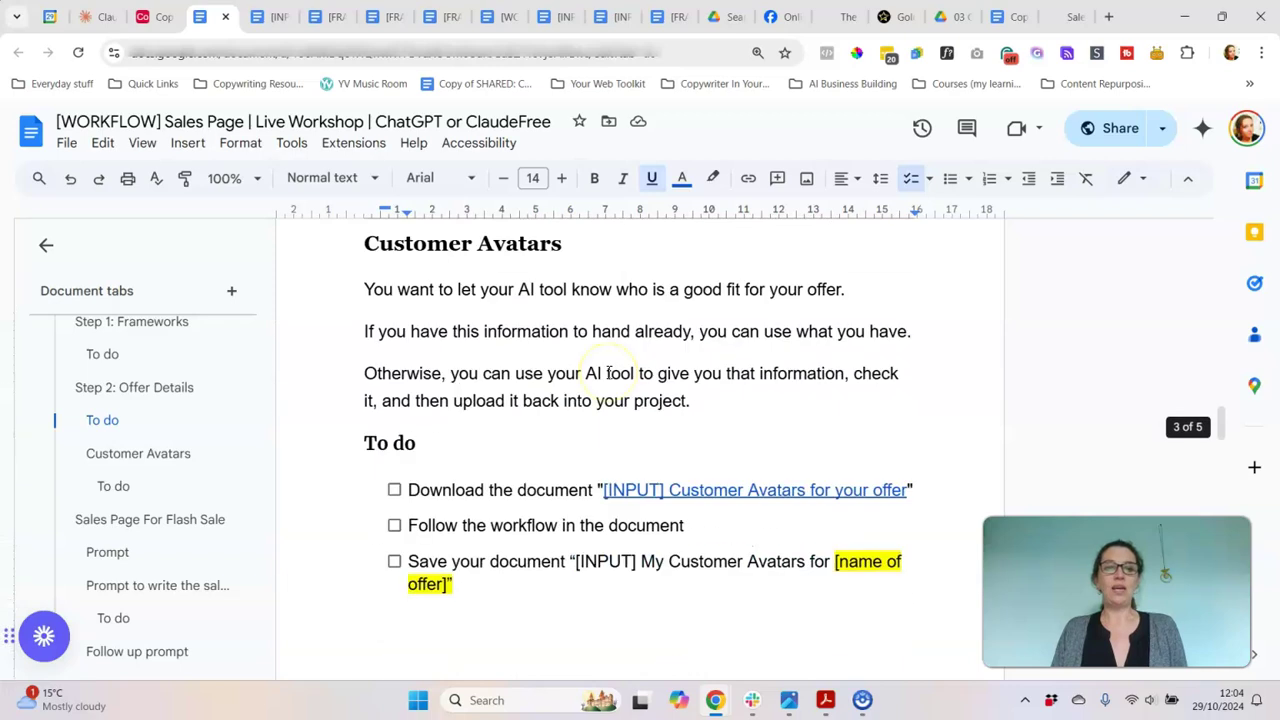
scroll(428, 366, up, 1)
drag(366, 372, 694, 414)
scroll(560, 390, down, 2)
click(706, 410)
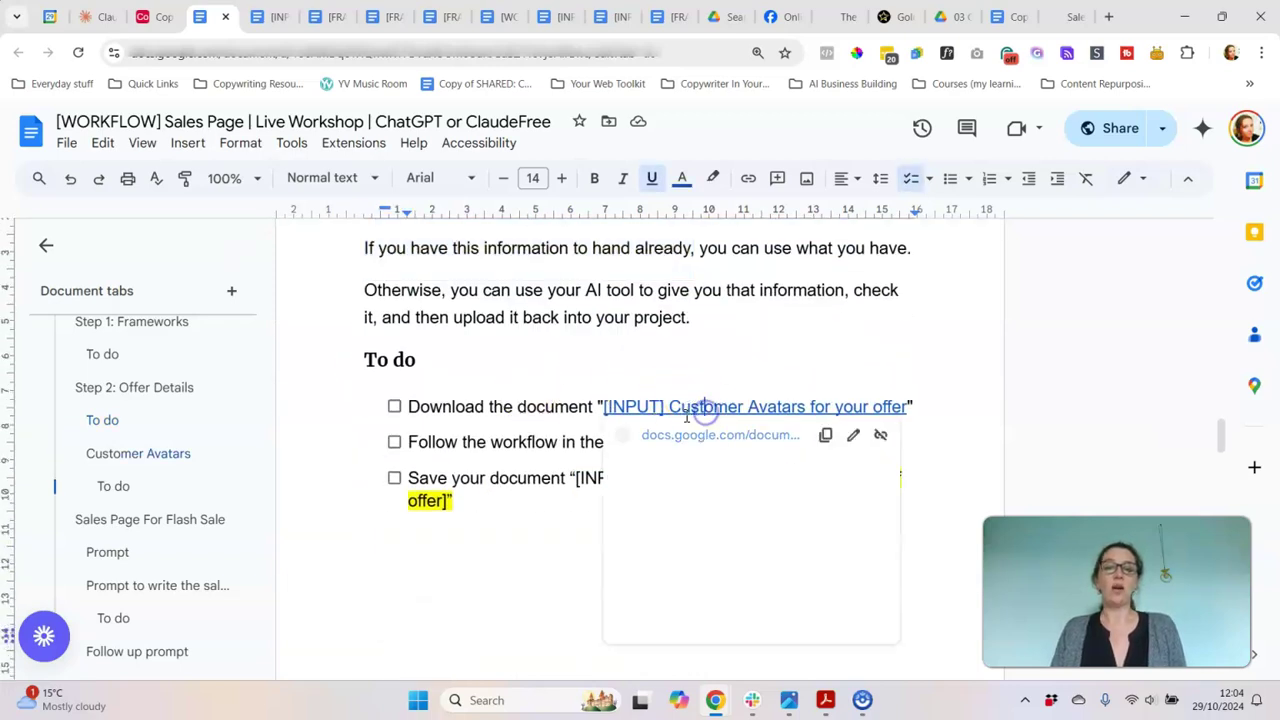
key(alt+Return)
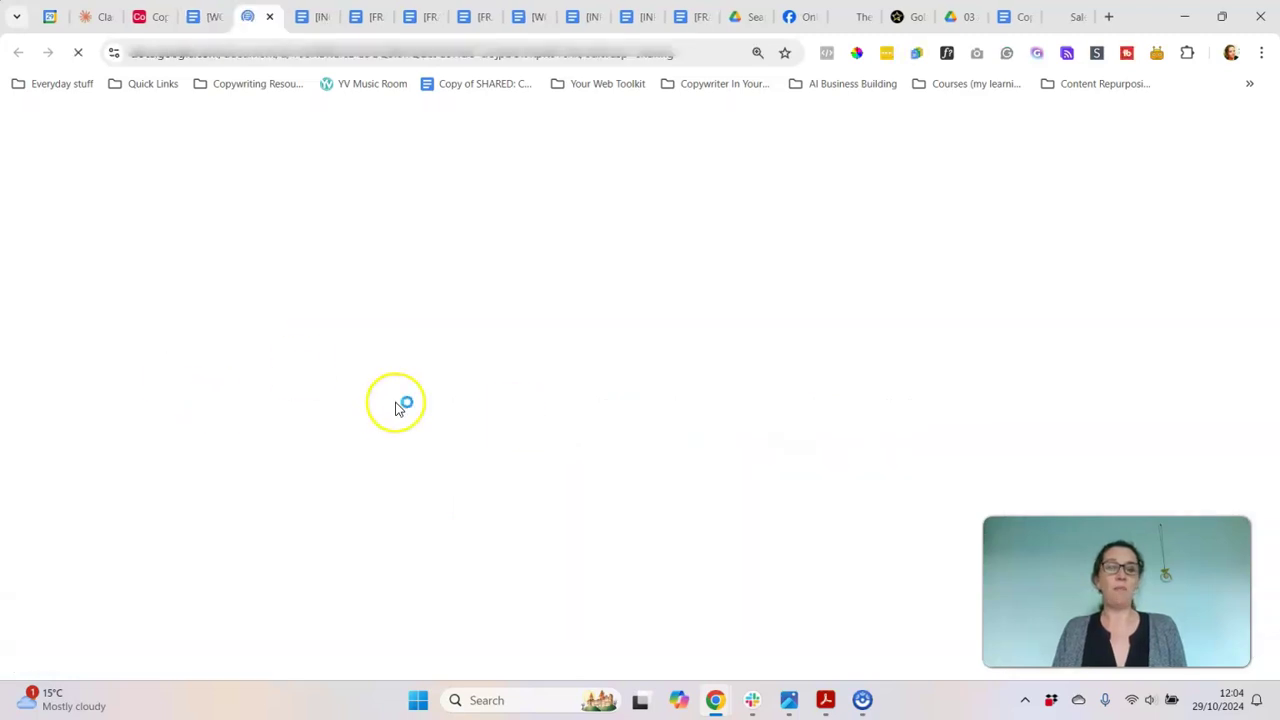
scroll(486, 417, down, 3)
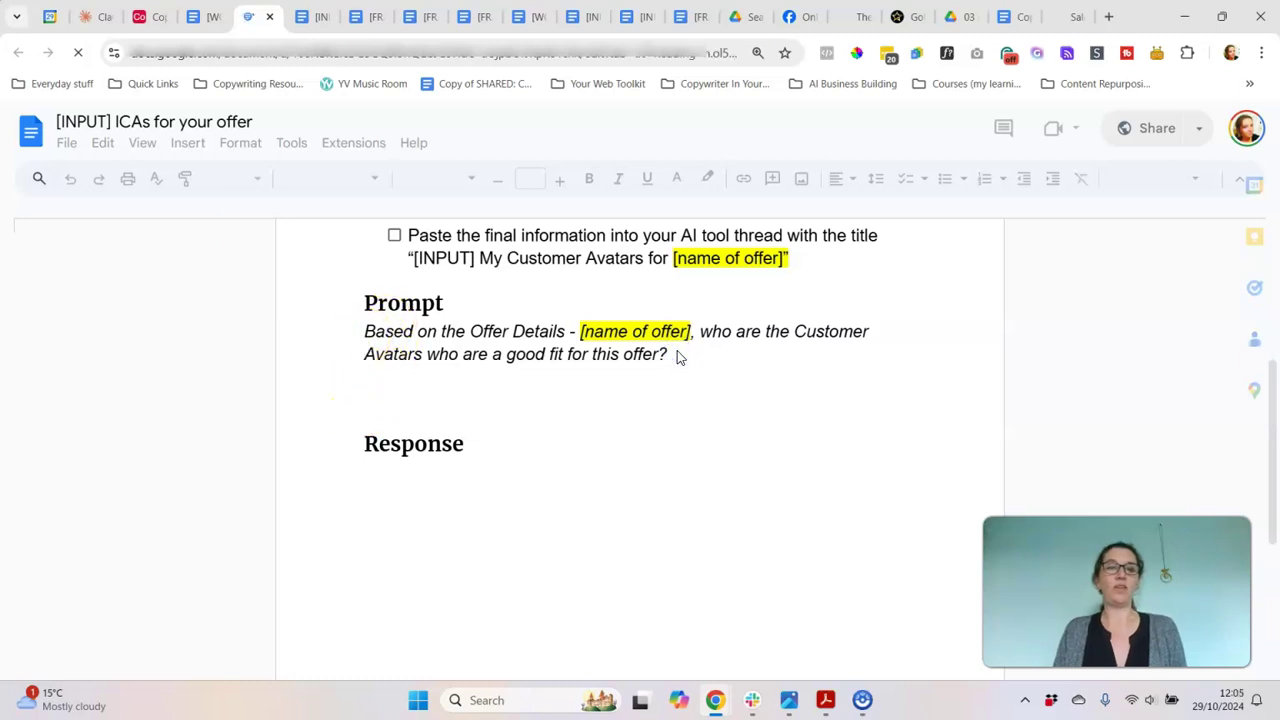
Open the Claude chat "Identifying Ideal Customers for Bot-Building Masterclass" and review its prompt, highlighting the offer details reference, and the customer avatars response.
click(86, 10)
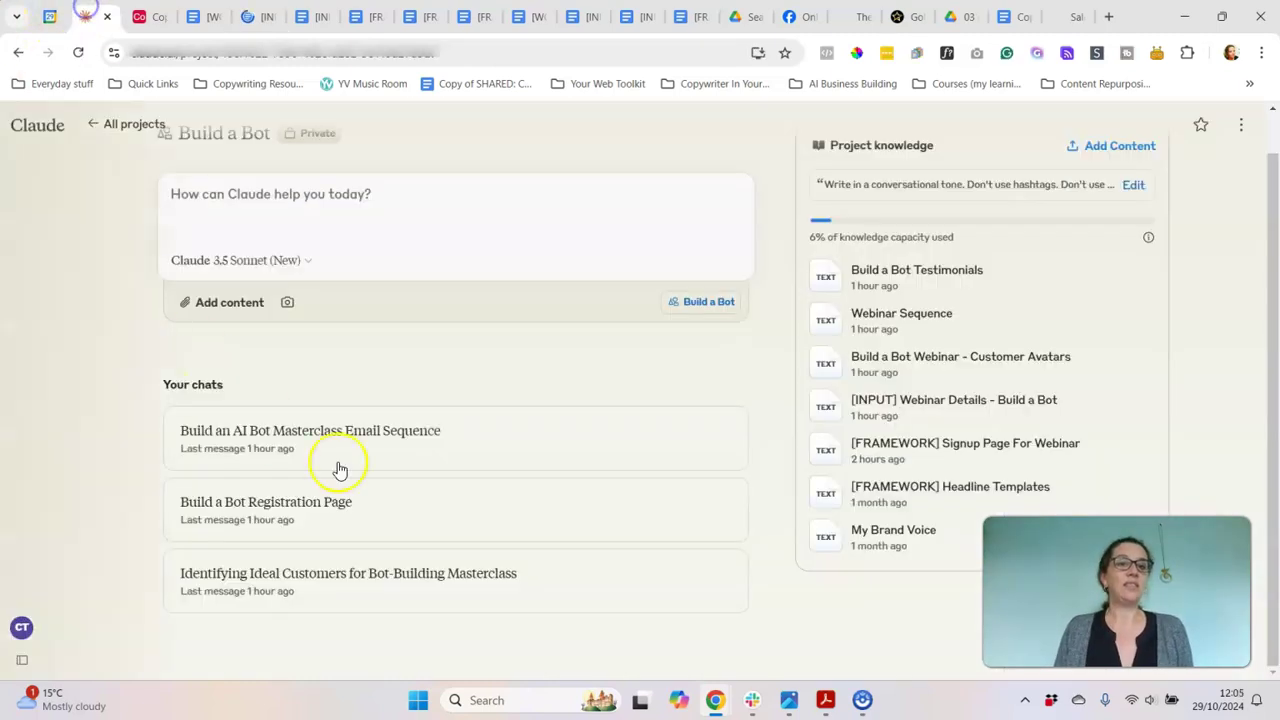
click(380, 576)
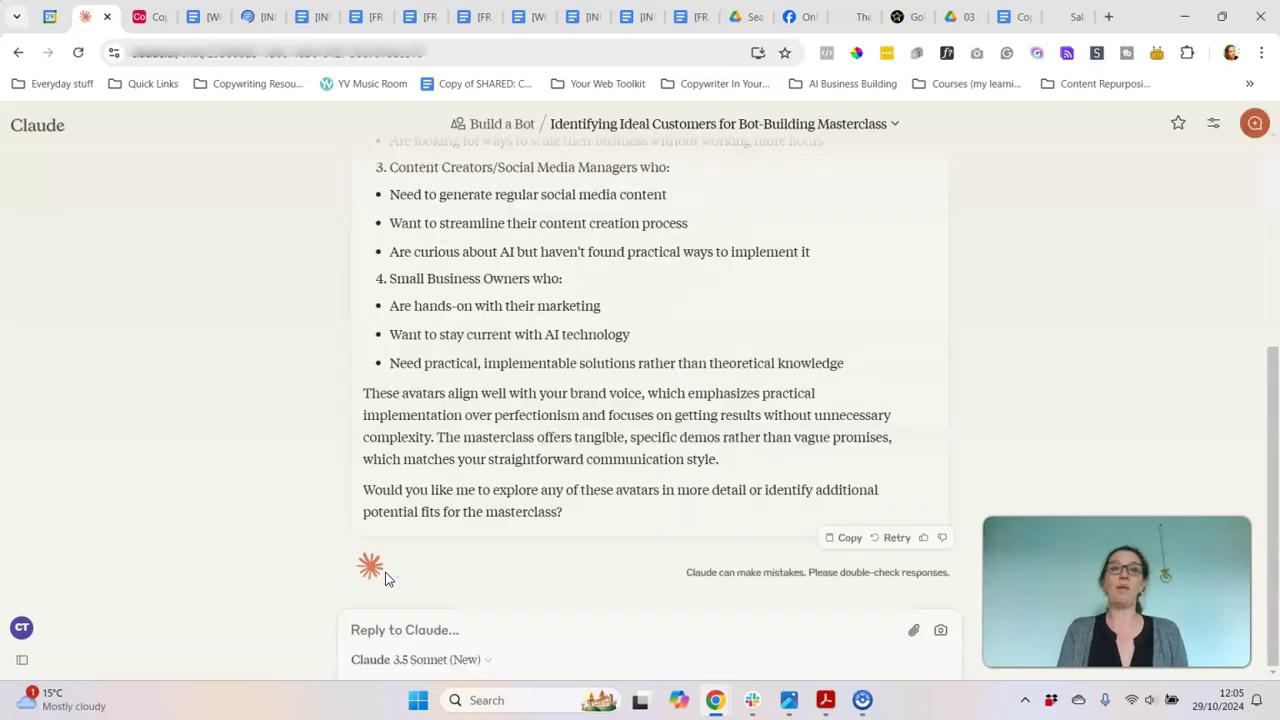
scroll(470, 430, up, 4)
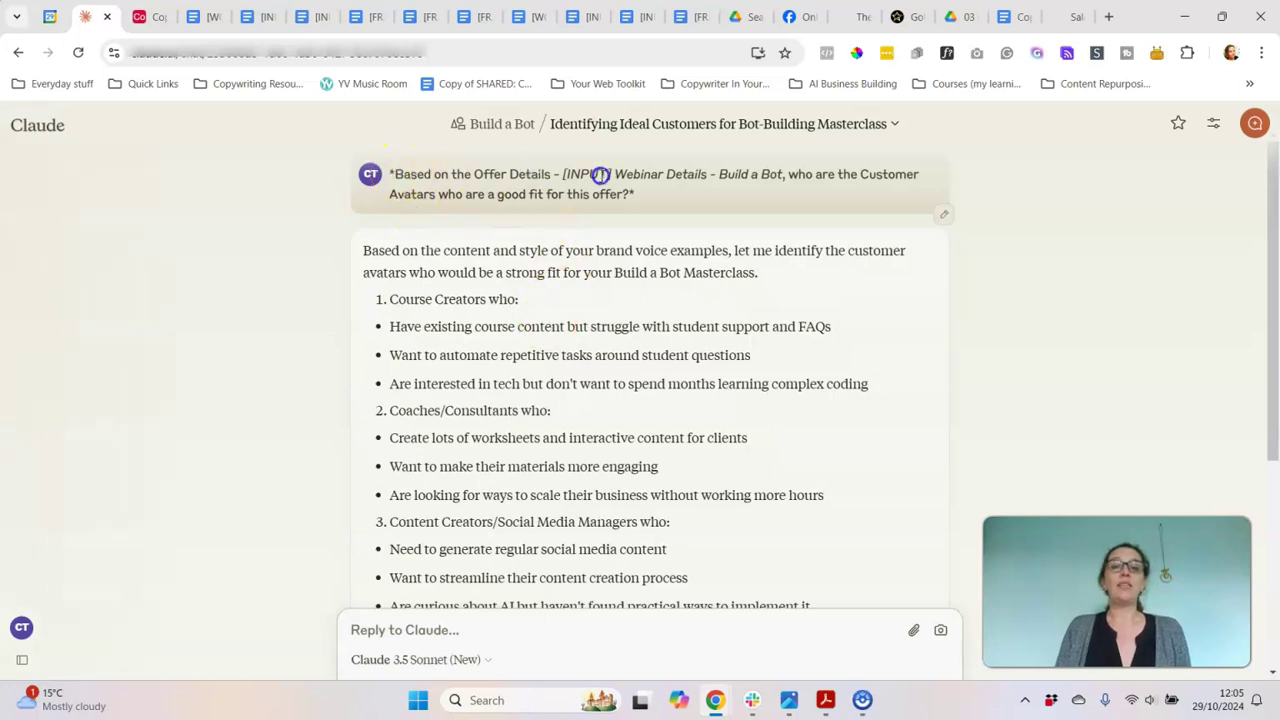
drag(393, 175, 688, 175)
click(702, 175)
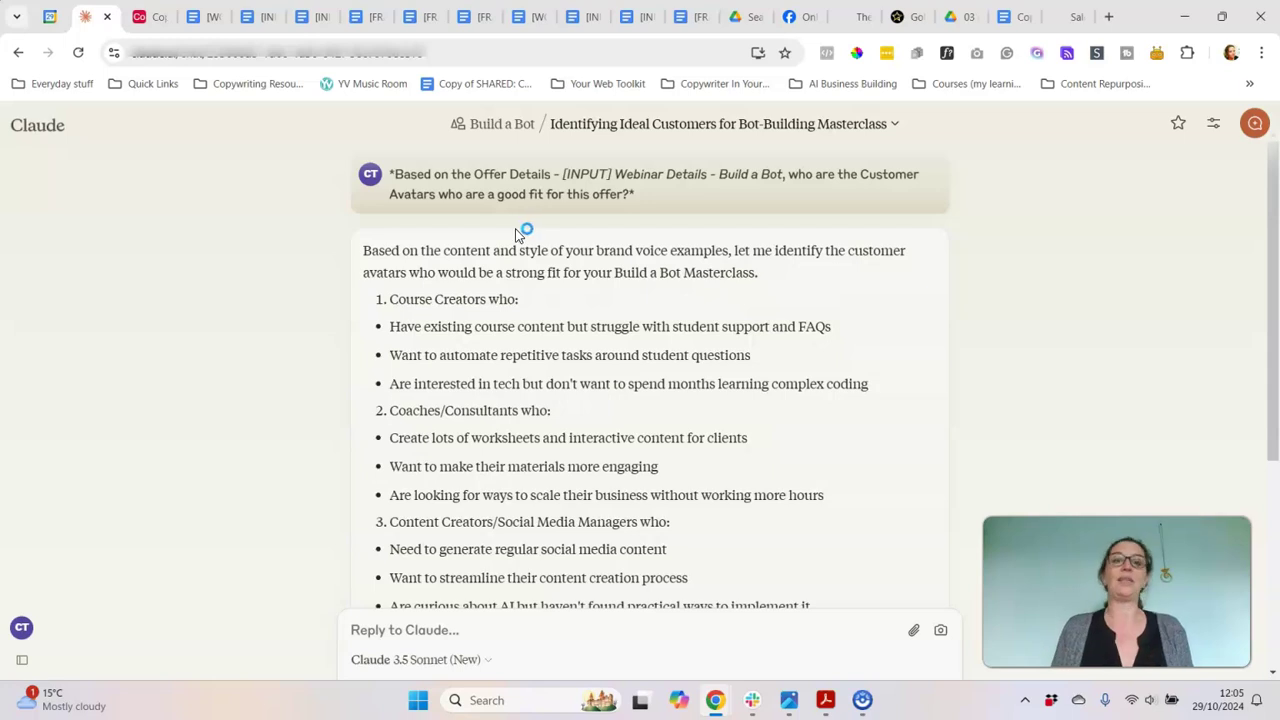
scroll(457, 251, down, 4)
scroll(508, 280, up, 4)
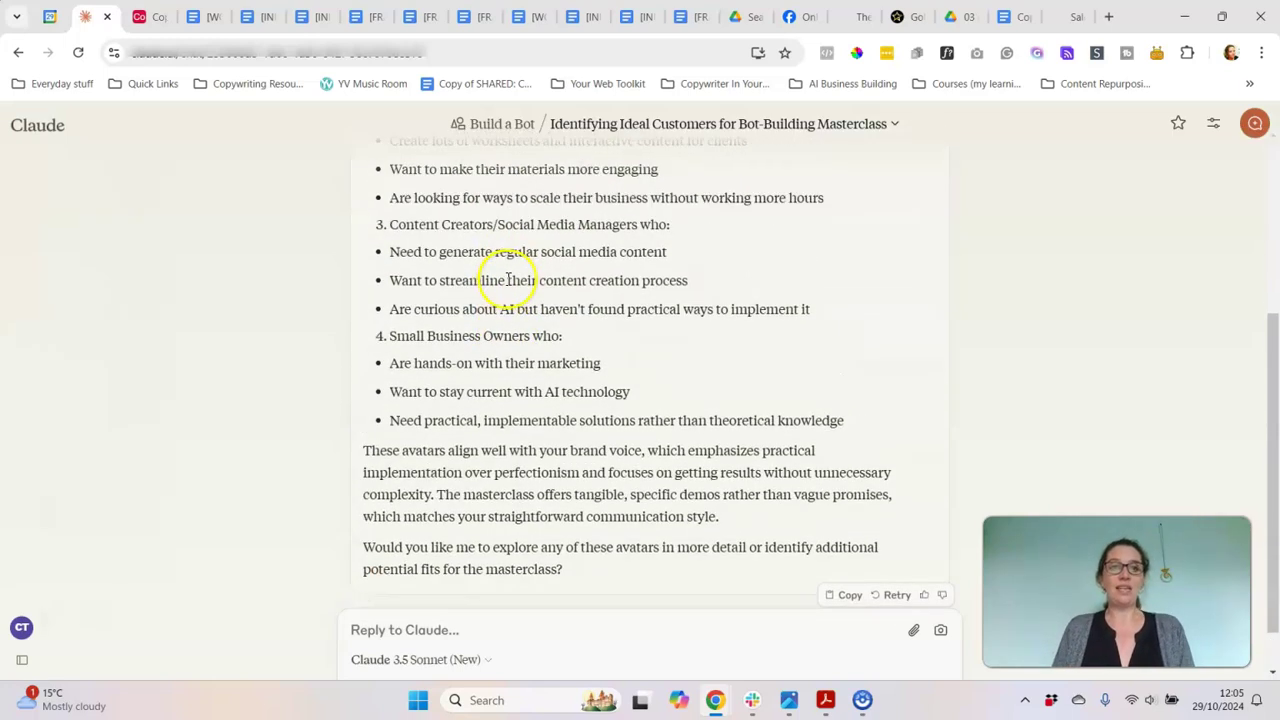
Return to the Build a Bot project, view the "Build a Bot Webinar - Customer Avatars" knowledge entry and close it.
click(502, 123)
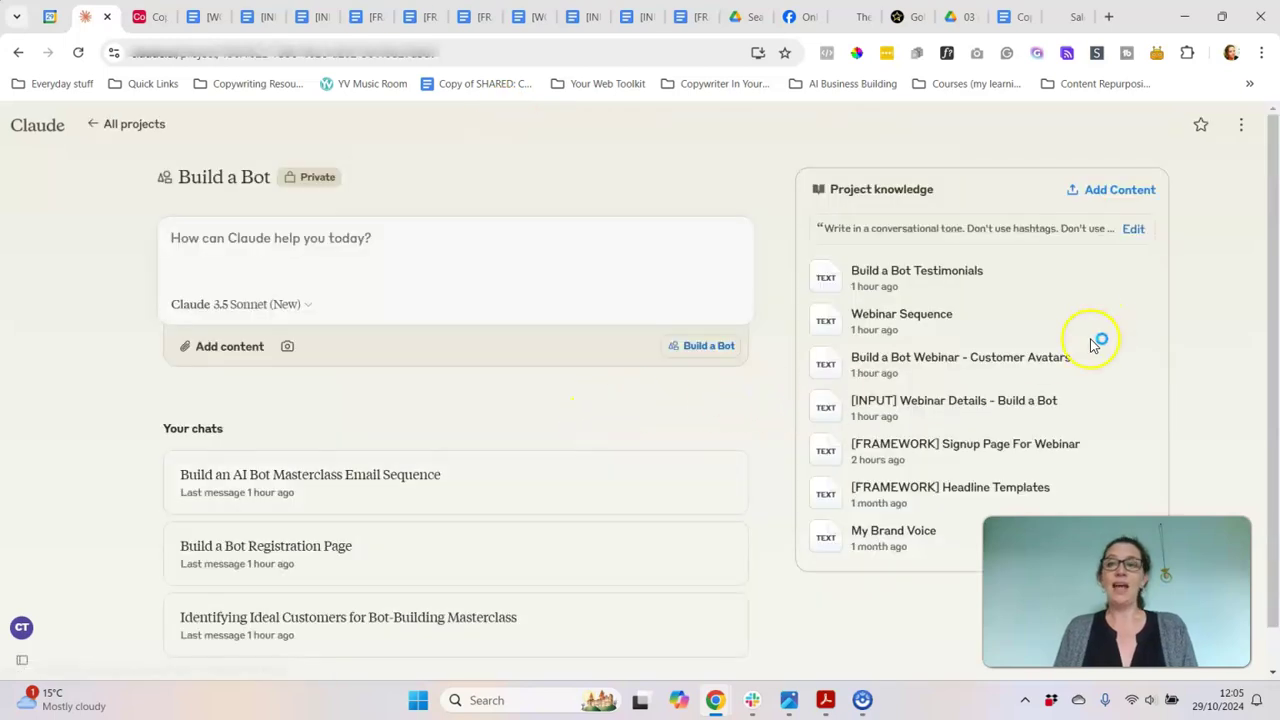
click(829, 368)
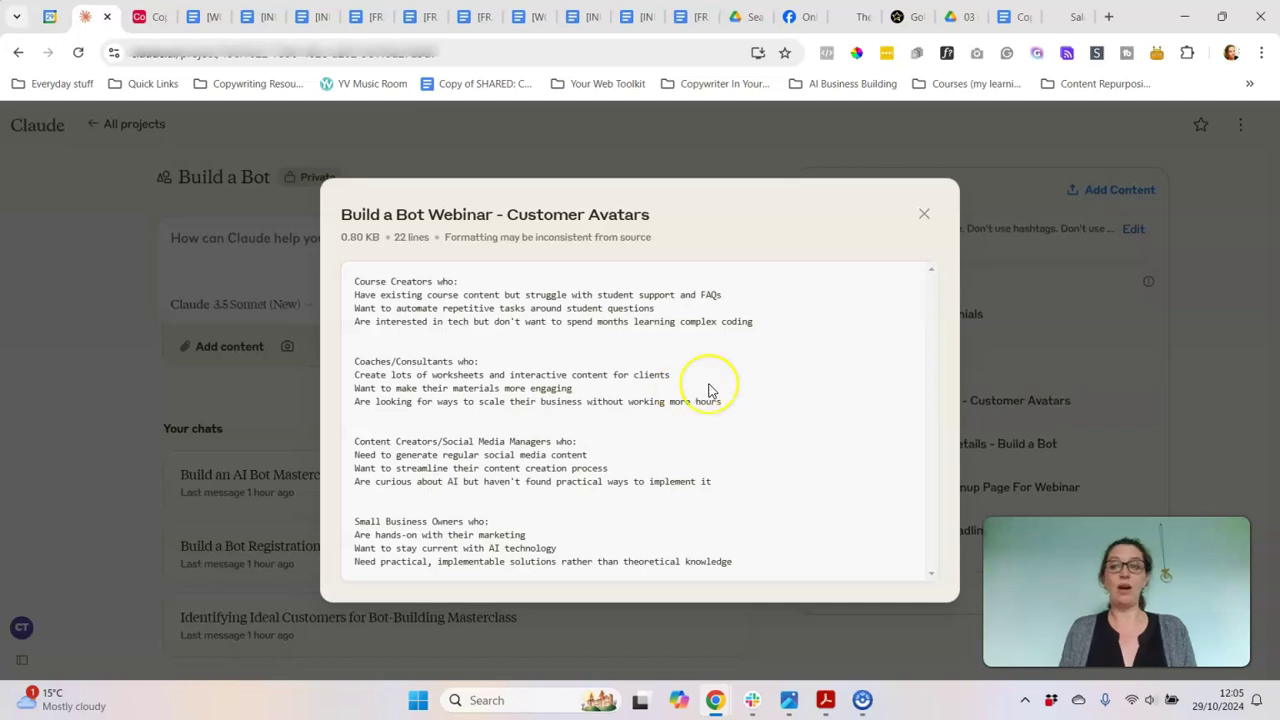
click(924, 216)
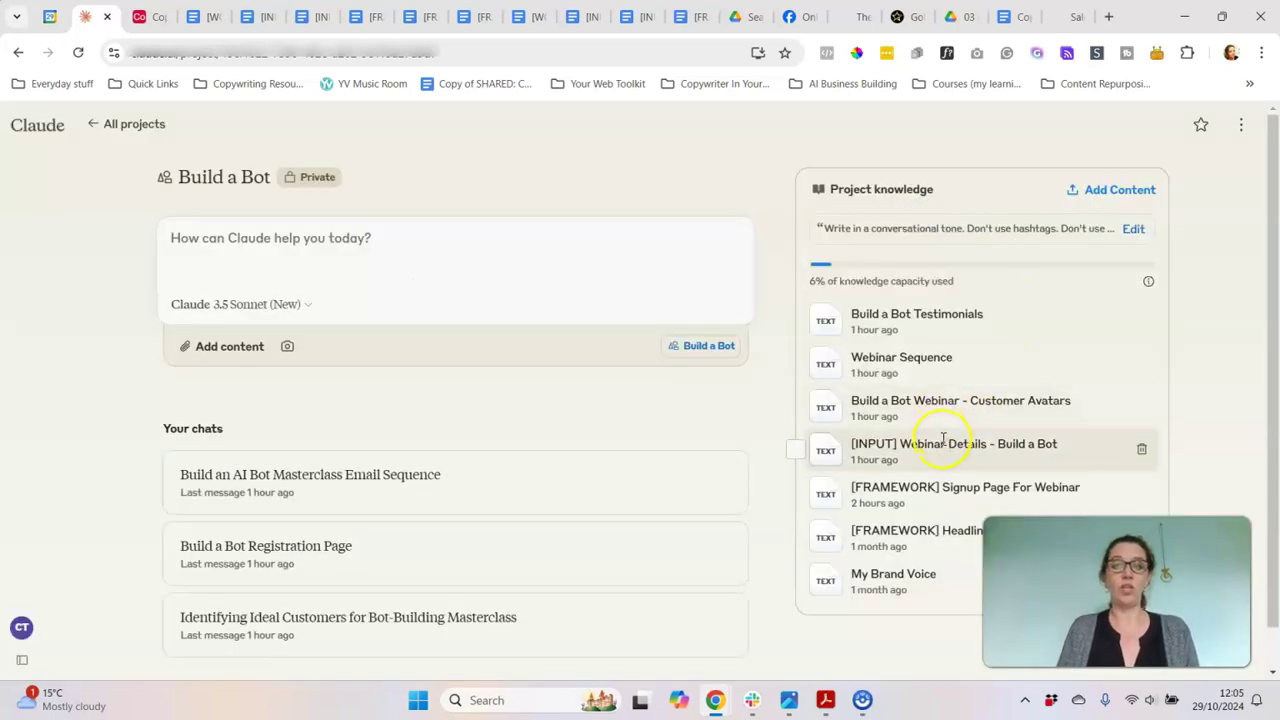
Check the workflow document's remaining avatar to-dos, then open the ClaudePRO sales page workflow link from the Live Workshop group in the Airtable frameworks base.
click(196, 16)
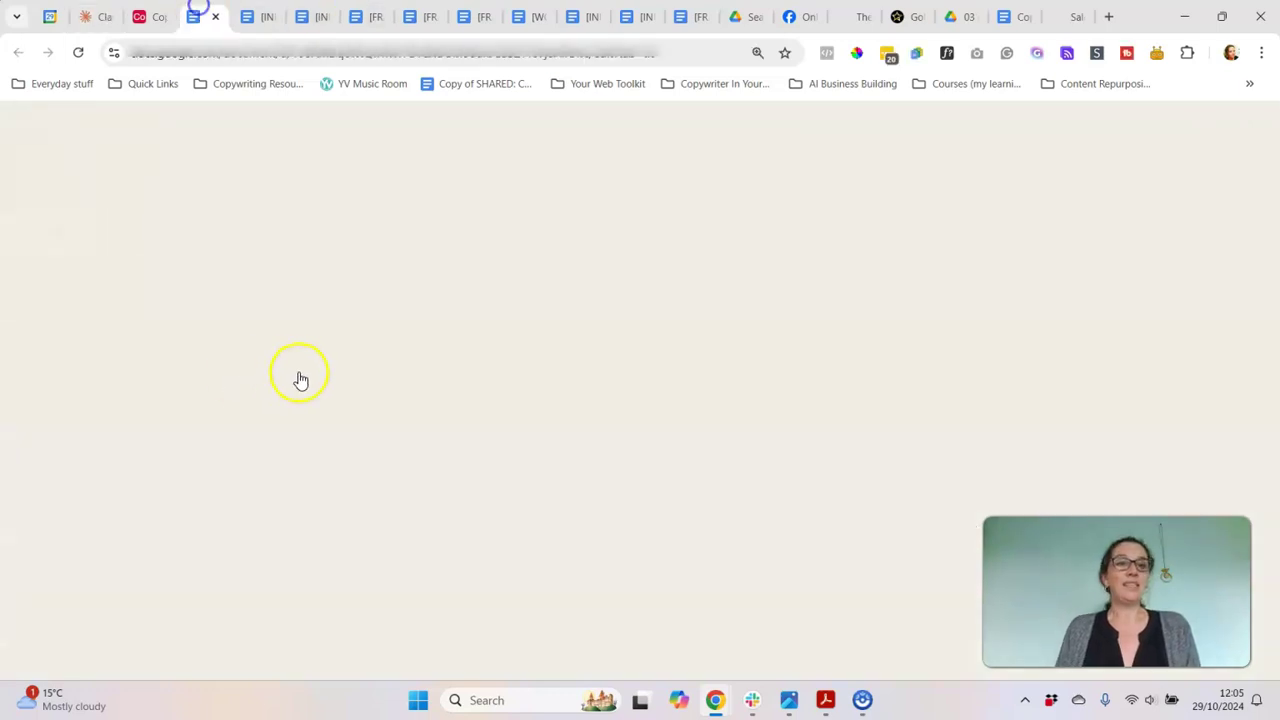
scroll(549, 331, down, 6)
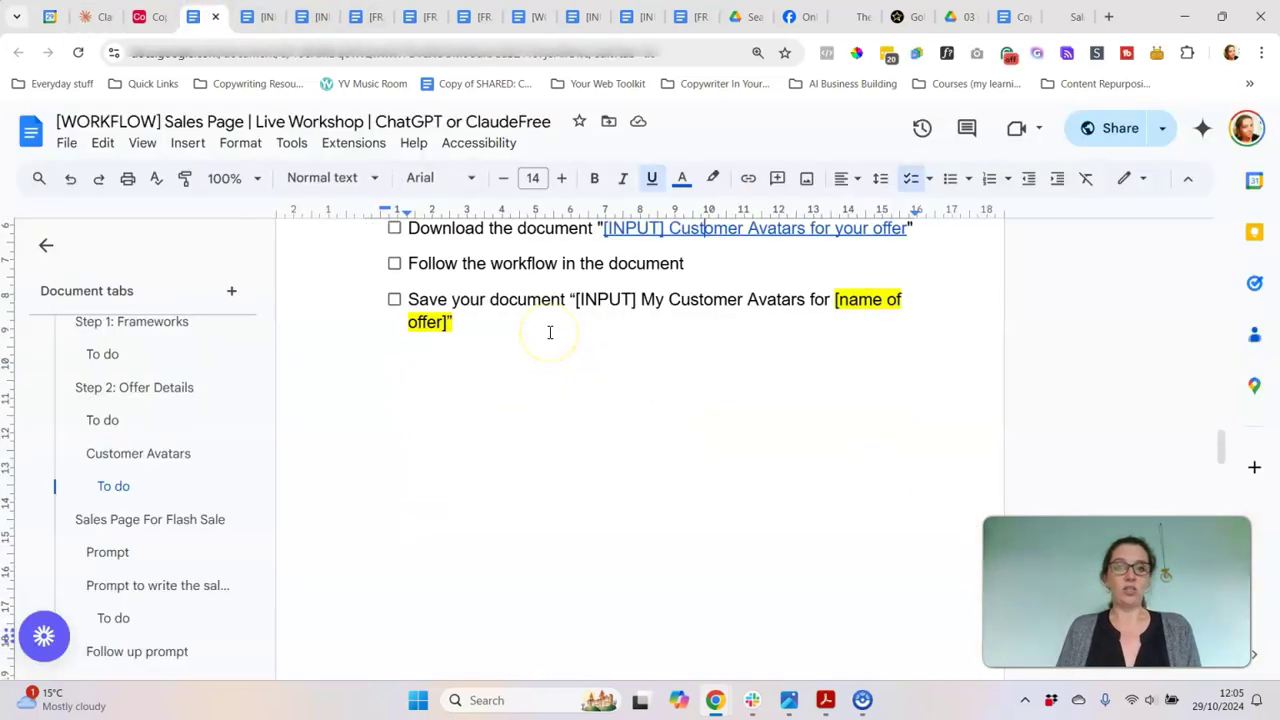
click(151, 24)
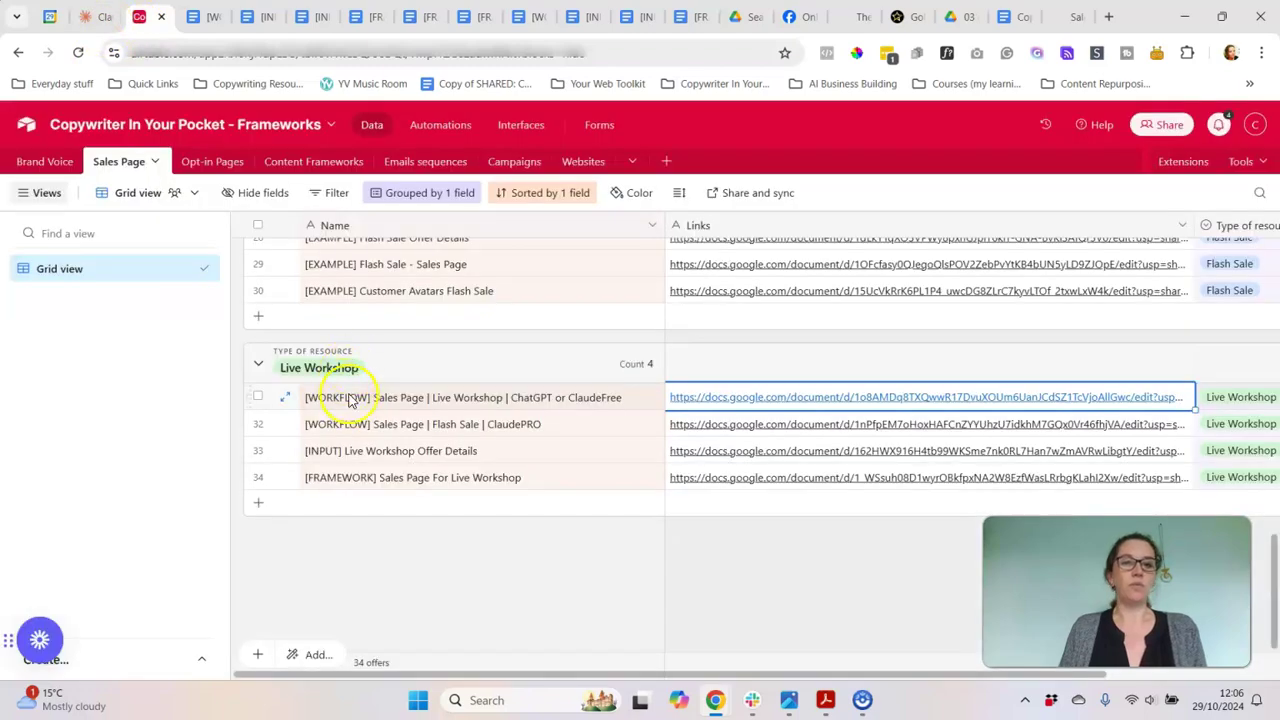
scroll(460, 395, up, 2)
scroll(457, 394, down, 1)
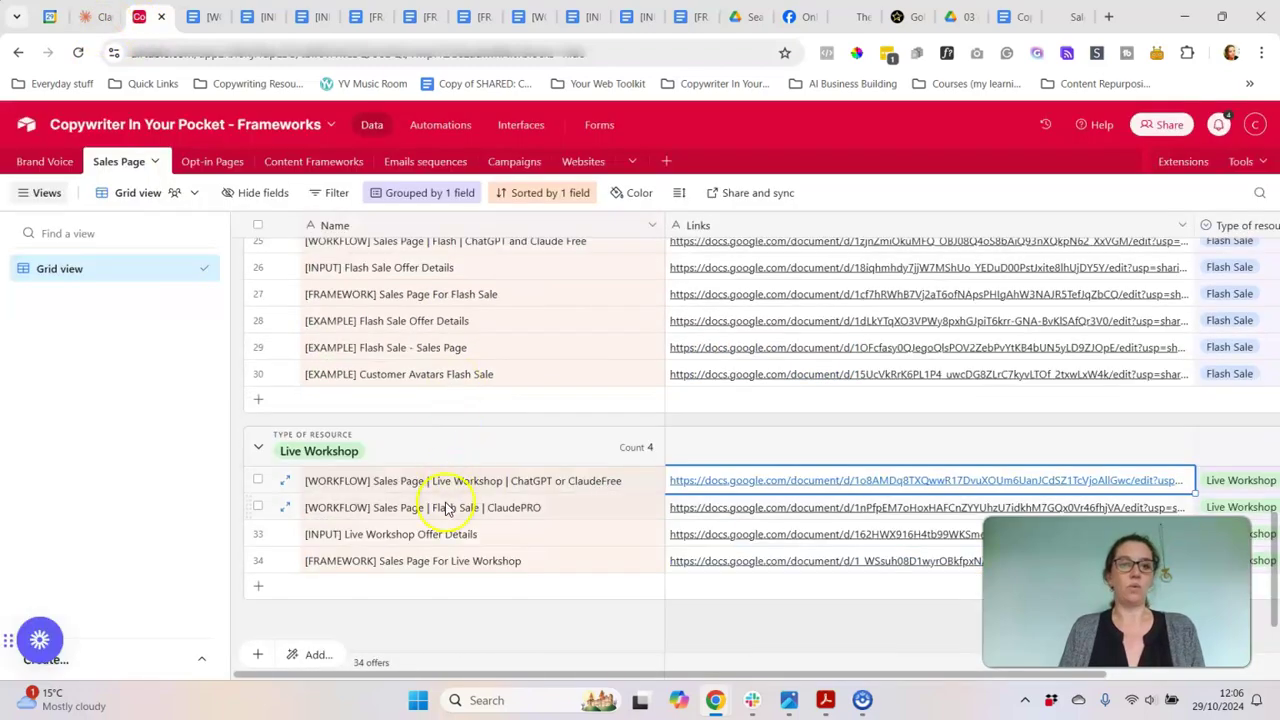
click(730, 510)
click(765, 510)
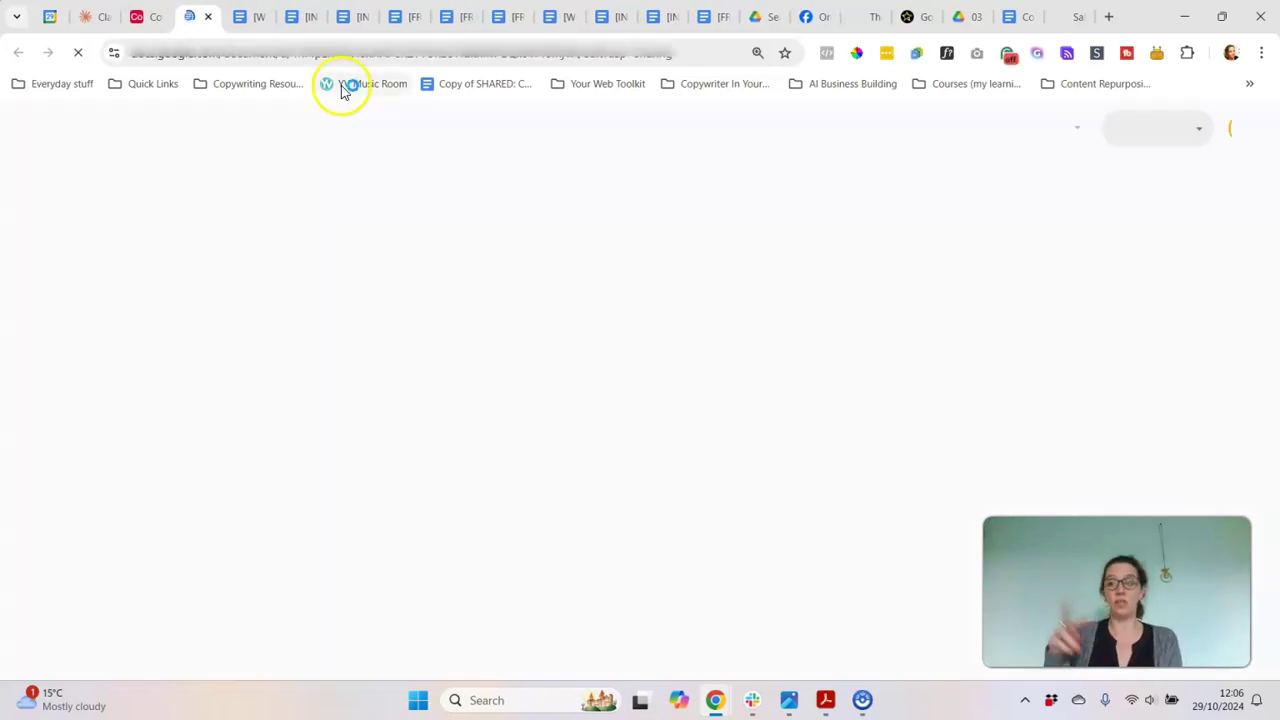
Bring up the "[WORKFLOW] Sales Page | Live Workshop | ClaudePRO" document and highlight the full prompt under "Prompt to write the sales page".
click(203, 20)
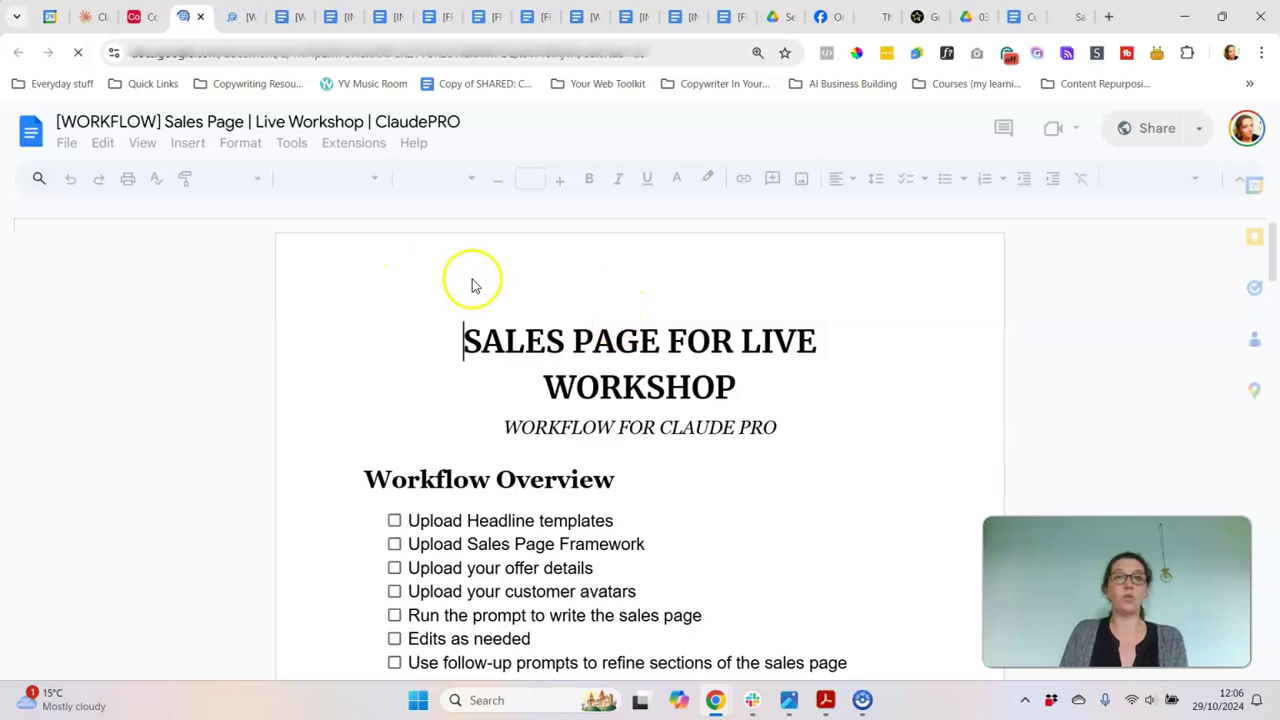
click(250, 17)
click(529, 276)
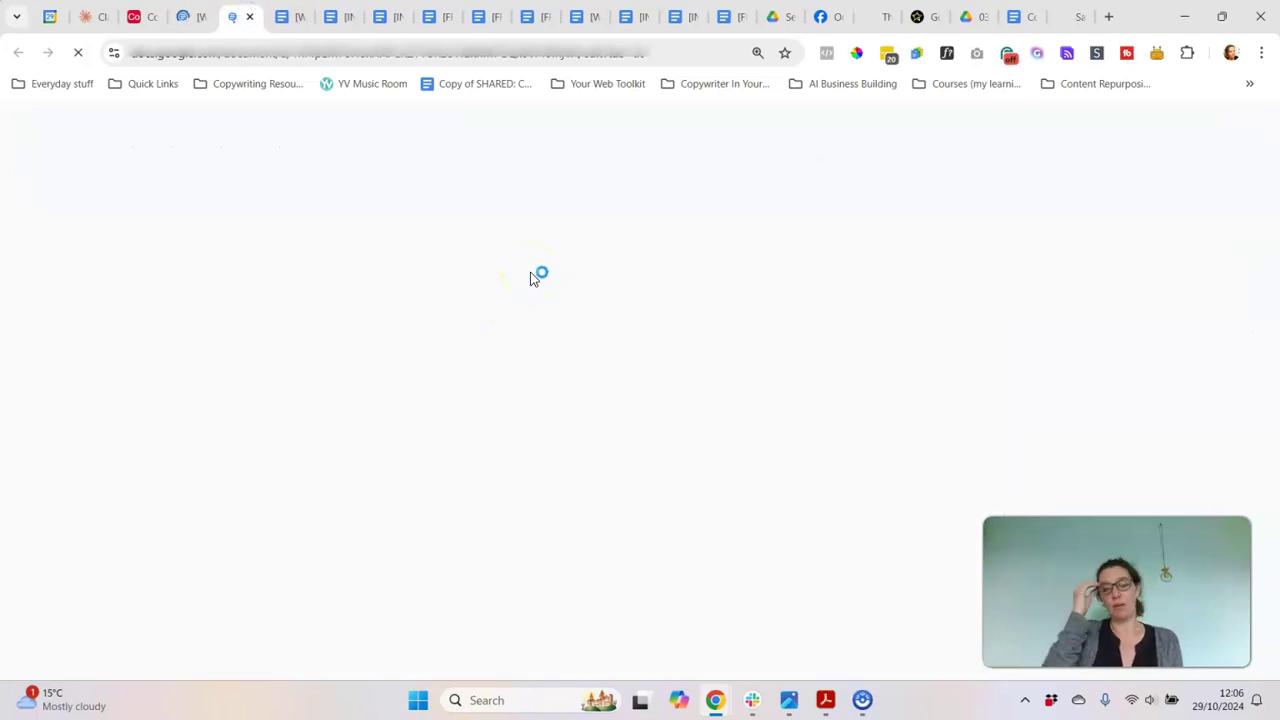
click(166, 23)
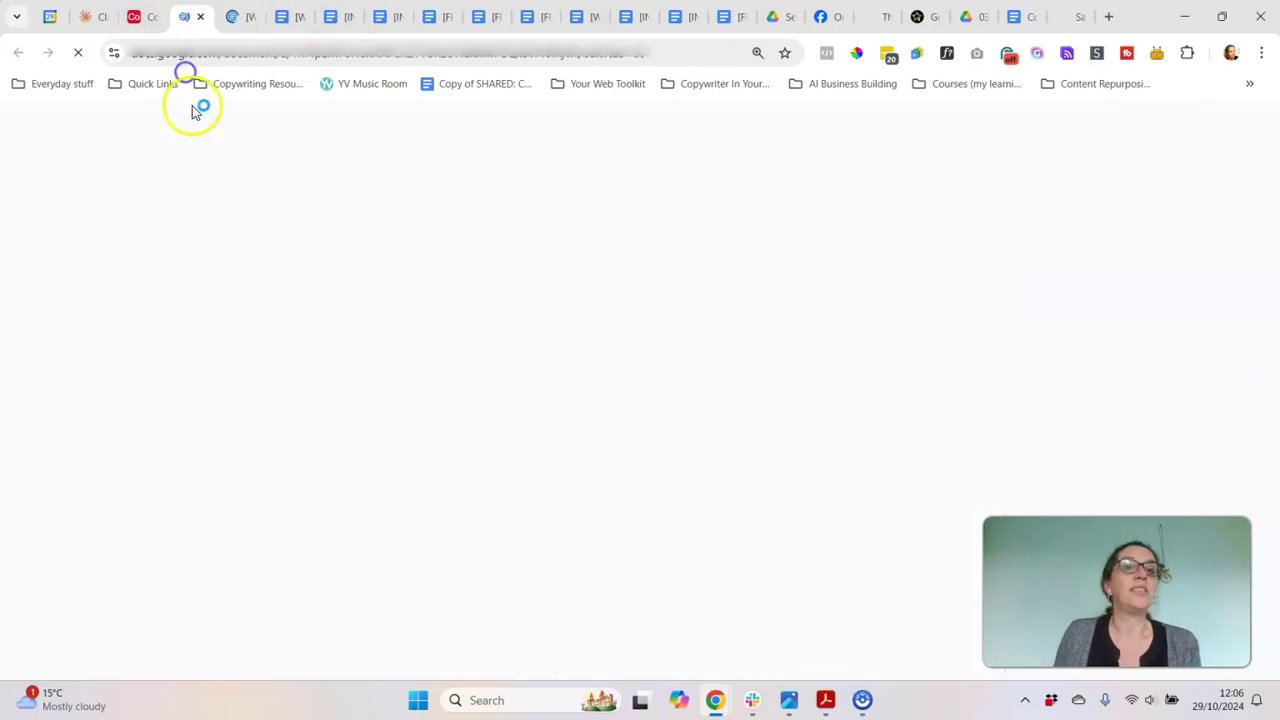
scroll(606, 420, down, 20)
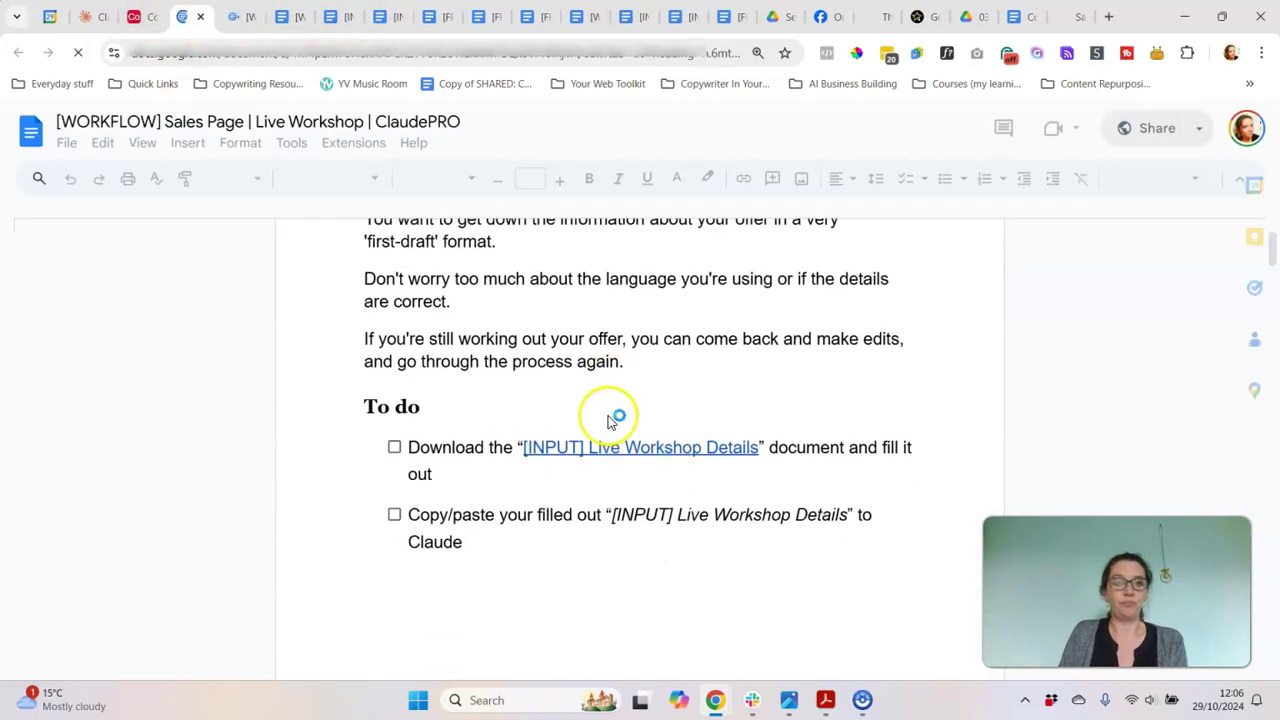
scroll(610, 418, down, 6)
scroll(610, 418, down, 10)
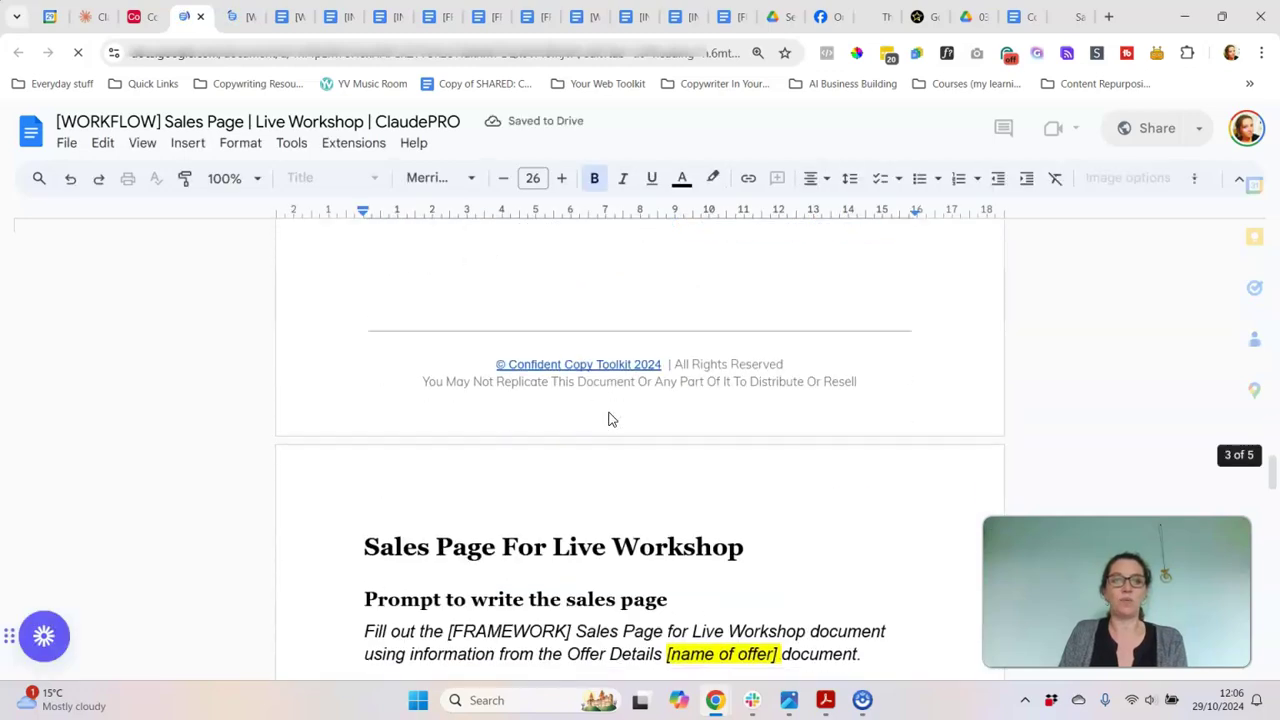
click(478, 396)
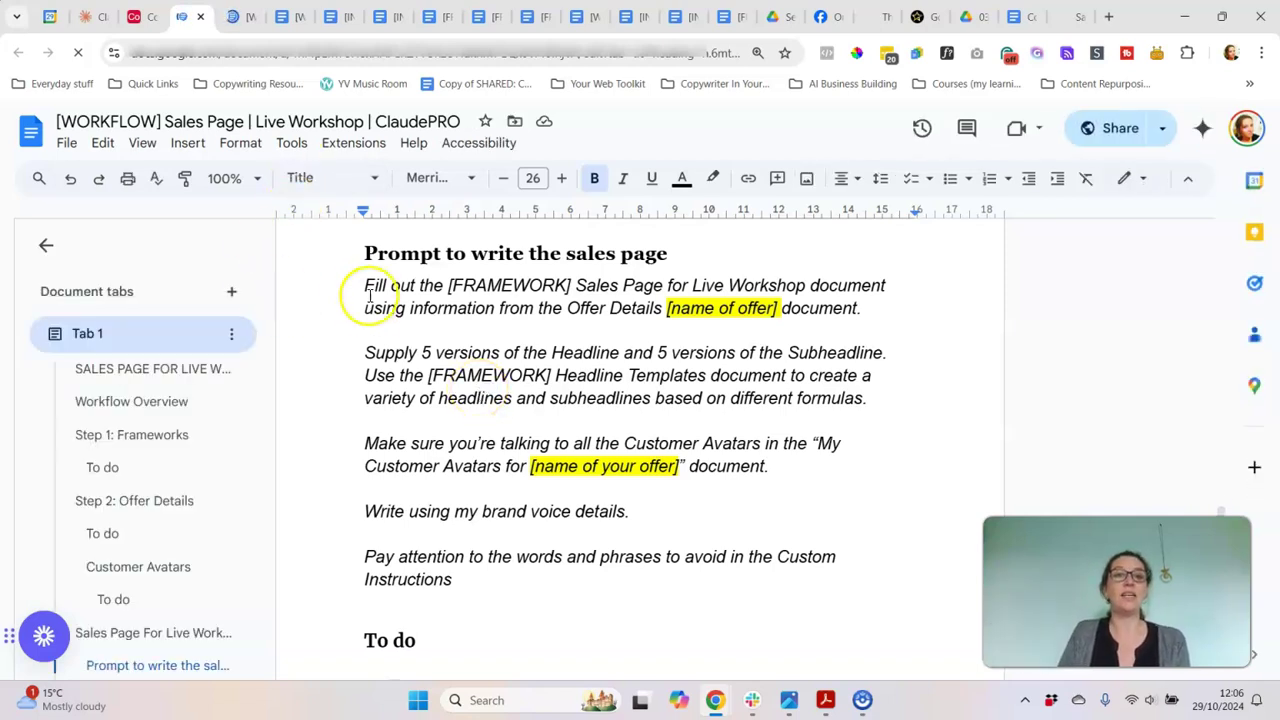
drag(365, 285, 475, 578)
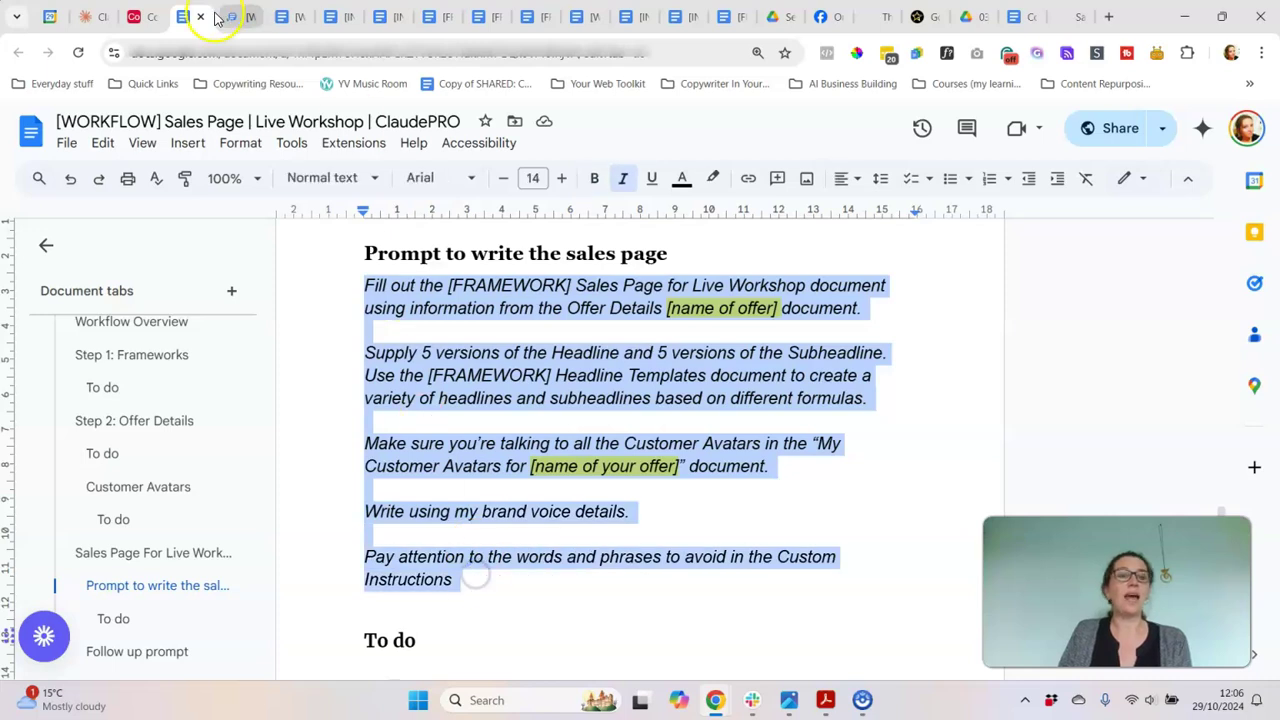
Highlight the prompt's closing lines about words and phrases to avoid in the Custom Instructions and about writing in the brand voice.
triple_click(565, 578)
click(412, 555)
drag(365, 556, 463, 579)
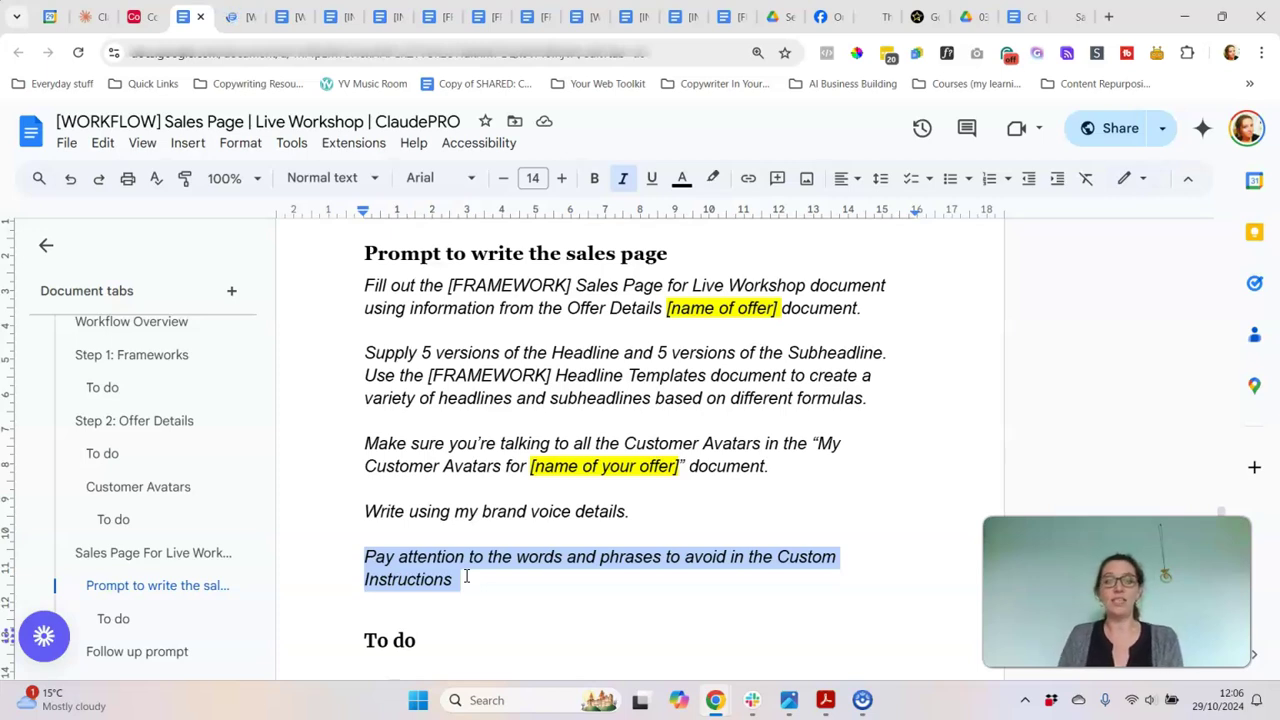
click(457, 571)
drag(334, 554, 535, 591)
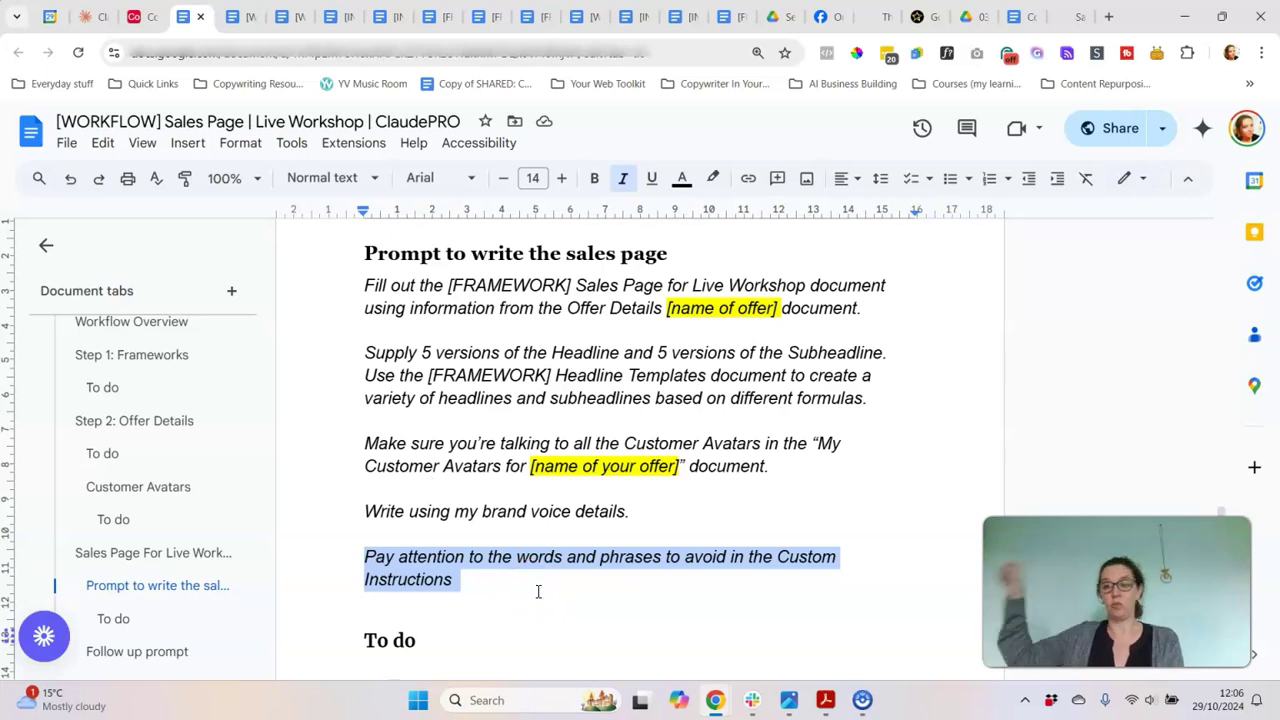
drag(365, 511, 749, 507)
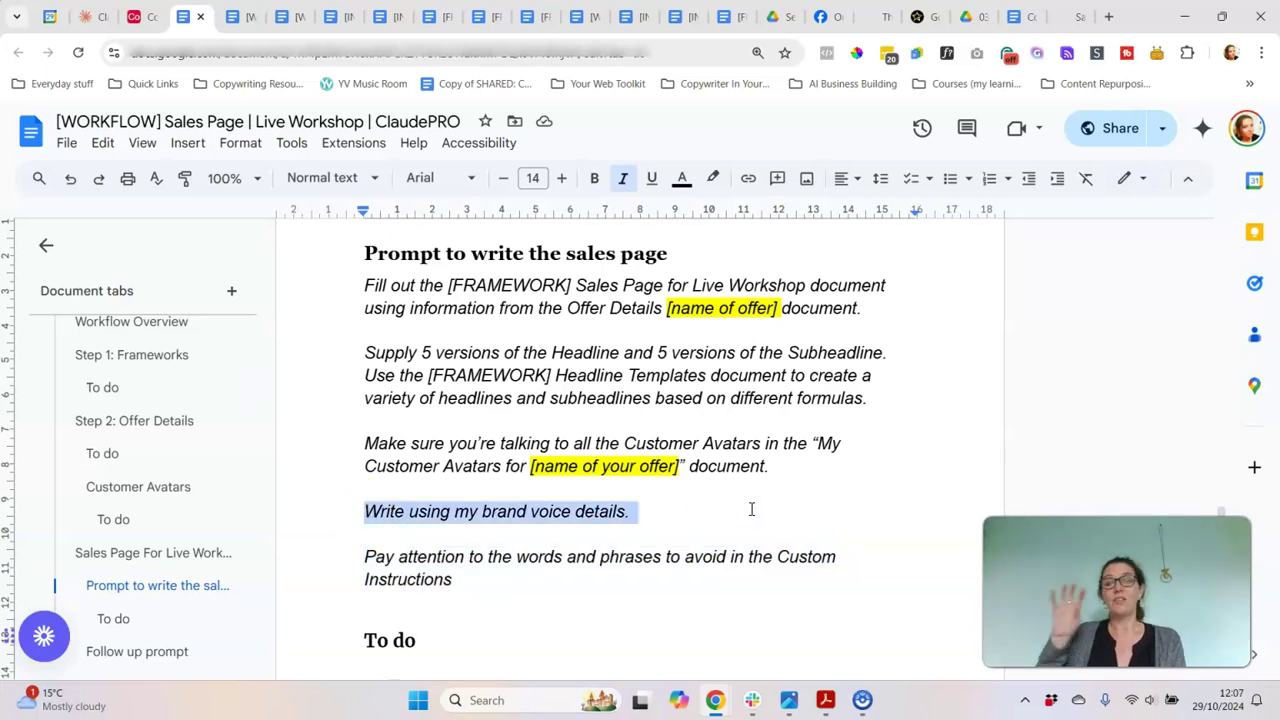
click(507, 467)
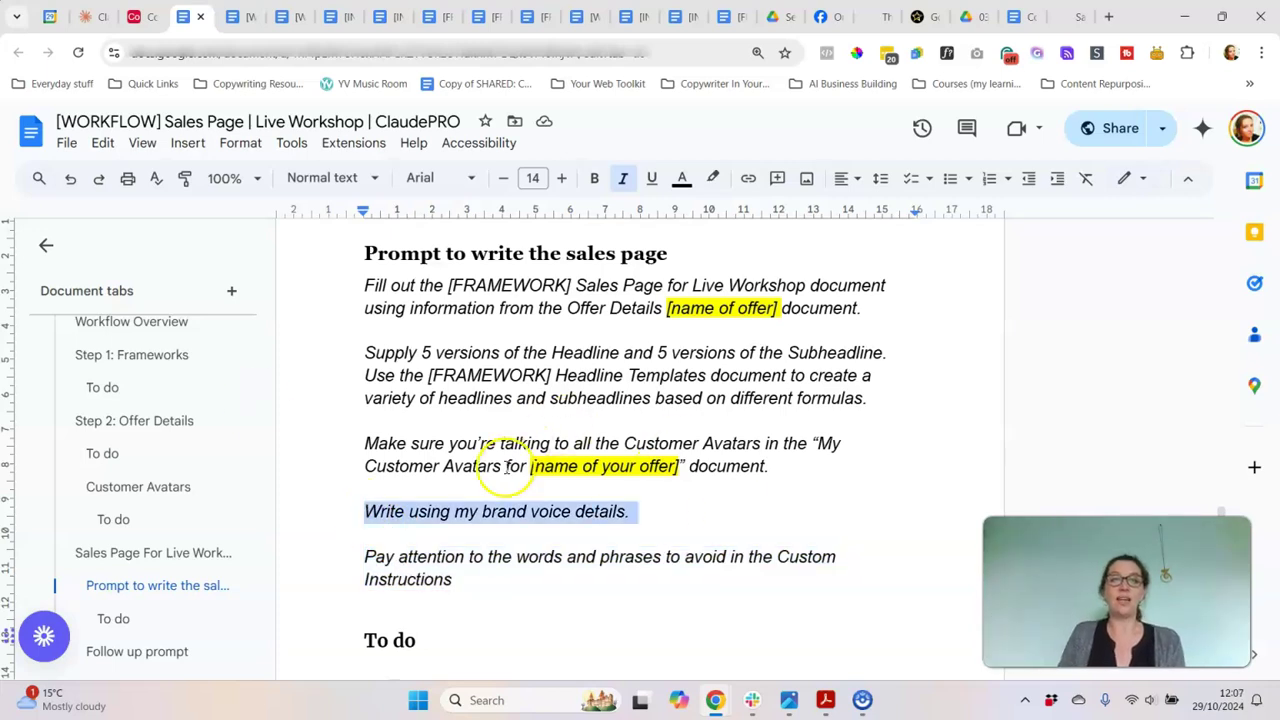
drag(349, 491, 500, 562)
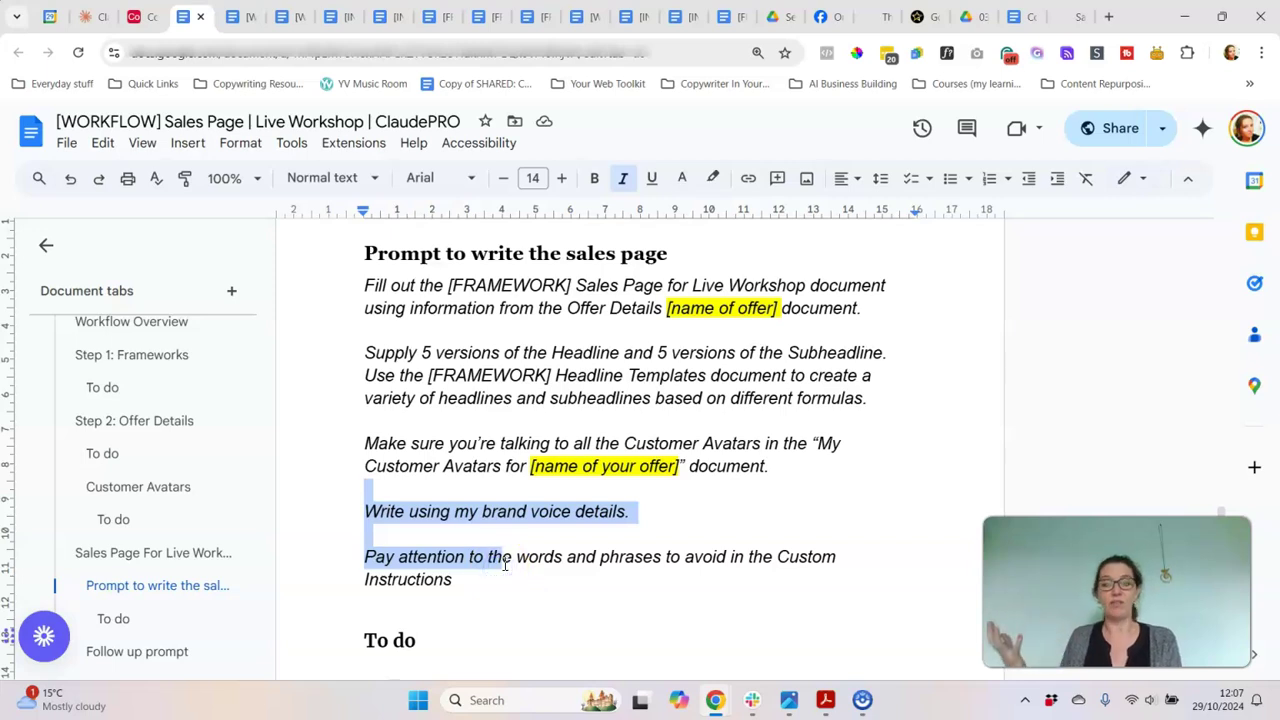
click(407, 521)
drag(340, 518, 406, 516)
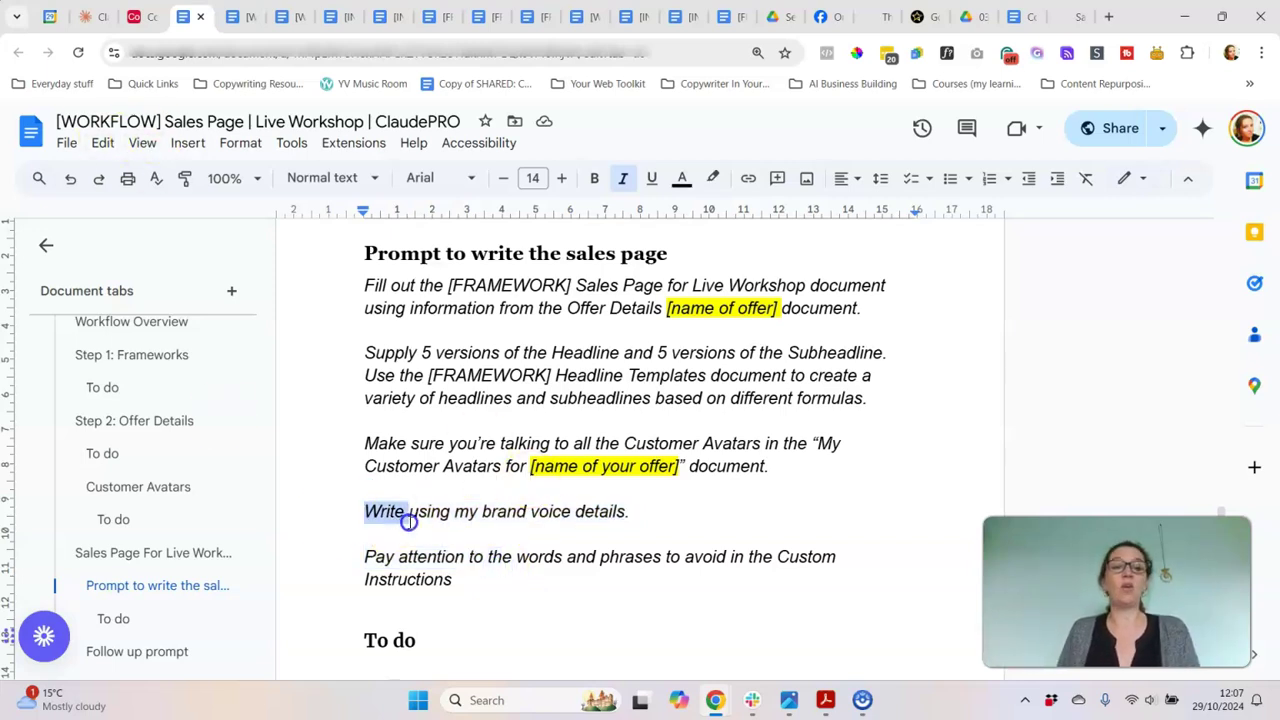
Open the "Build a Bot Registration Page" chat in Claude's Build a Bot project and highlight its prompt's framework, headline and customer avatar instructions.
click(94, 14)
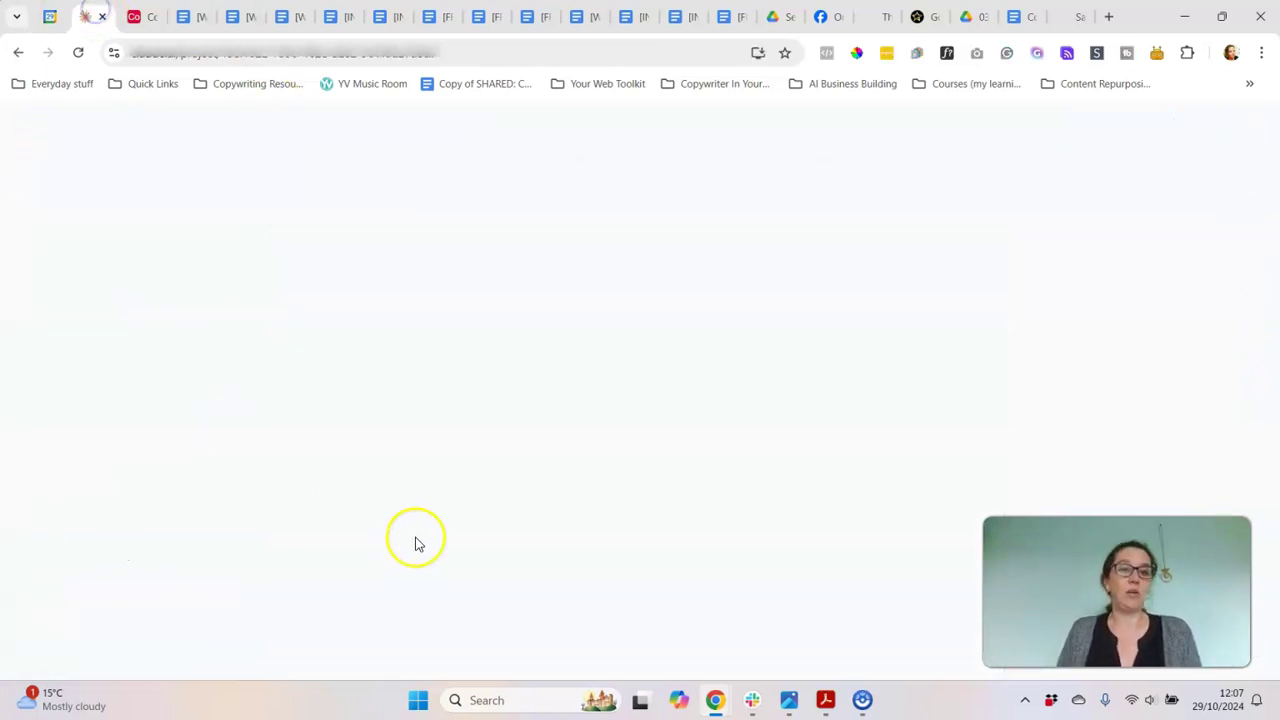
scroll(300, 525, down, 1)
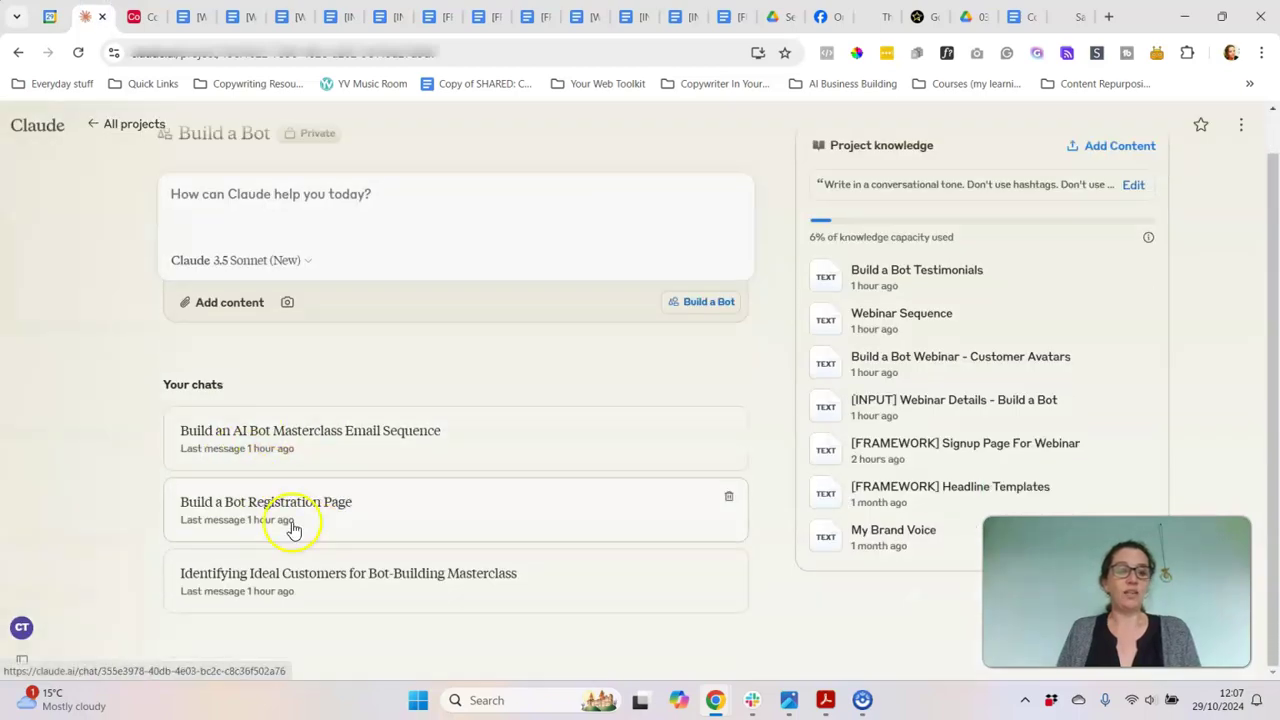
click(329, 506)
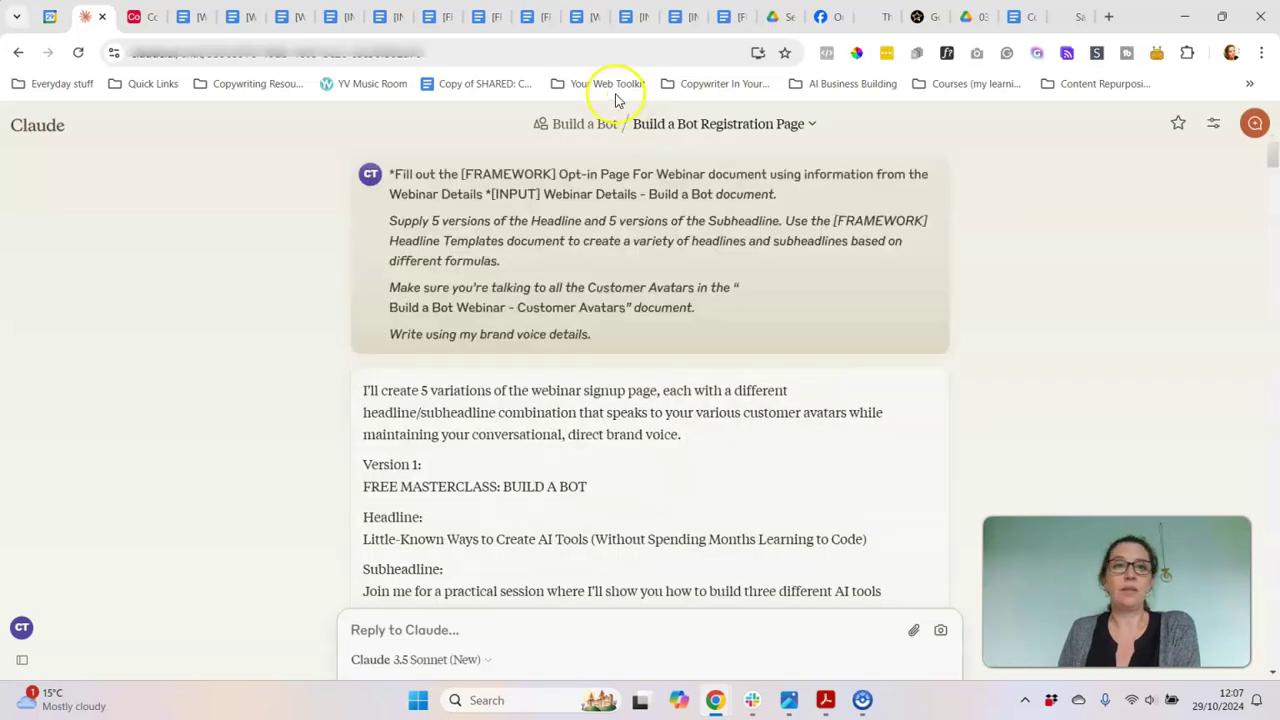
drag(390, 174, 698, 194)
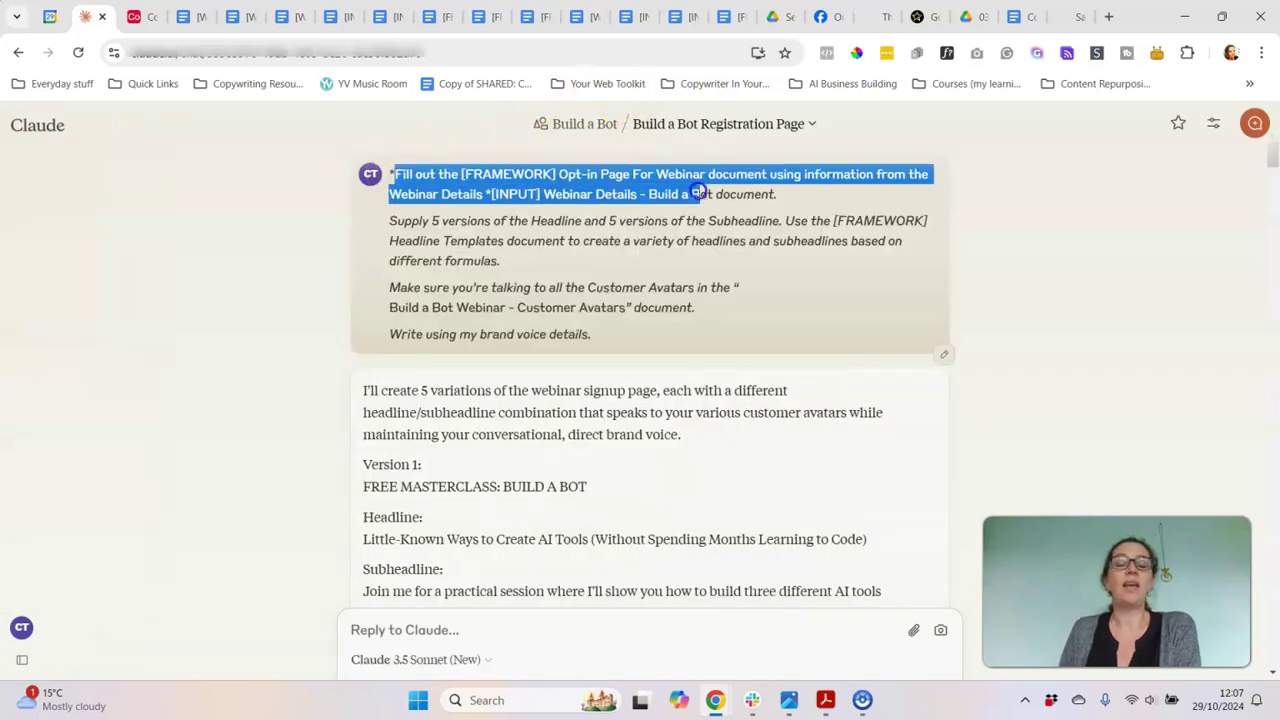
drag(389, 221, 495, 257)
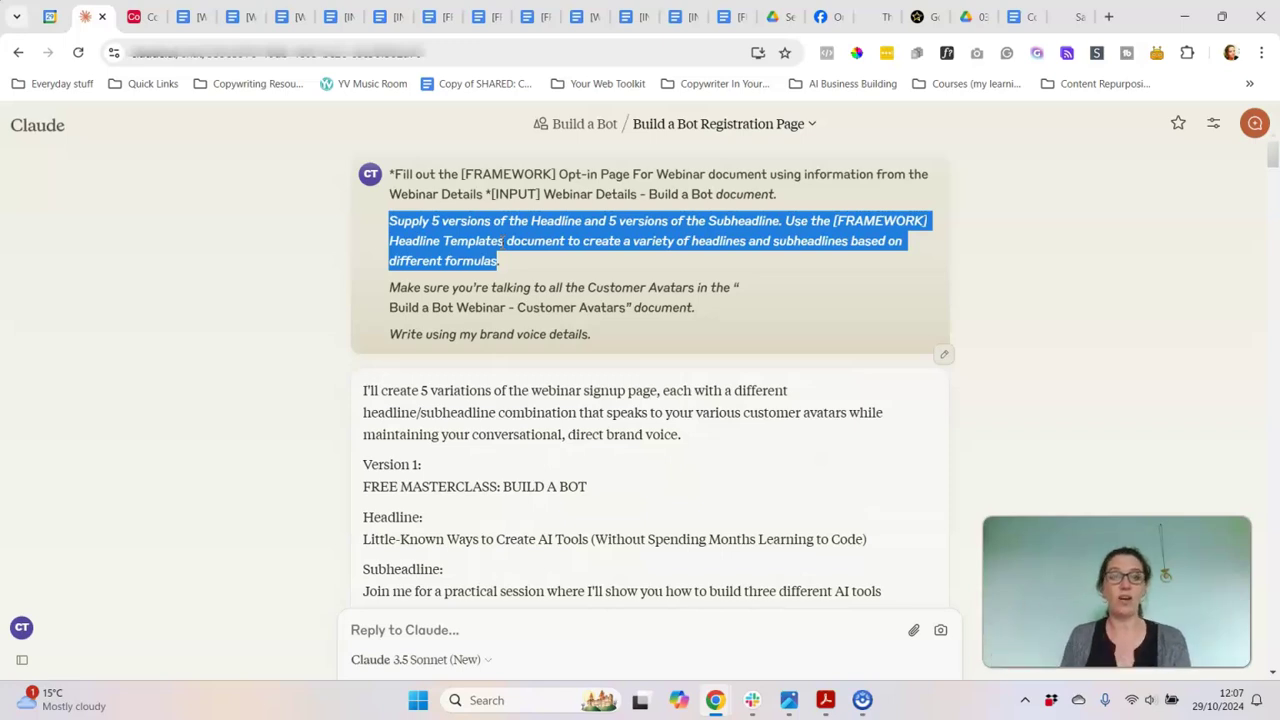
triple_click(685, 290)
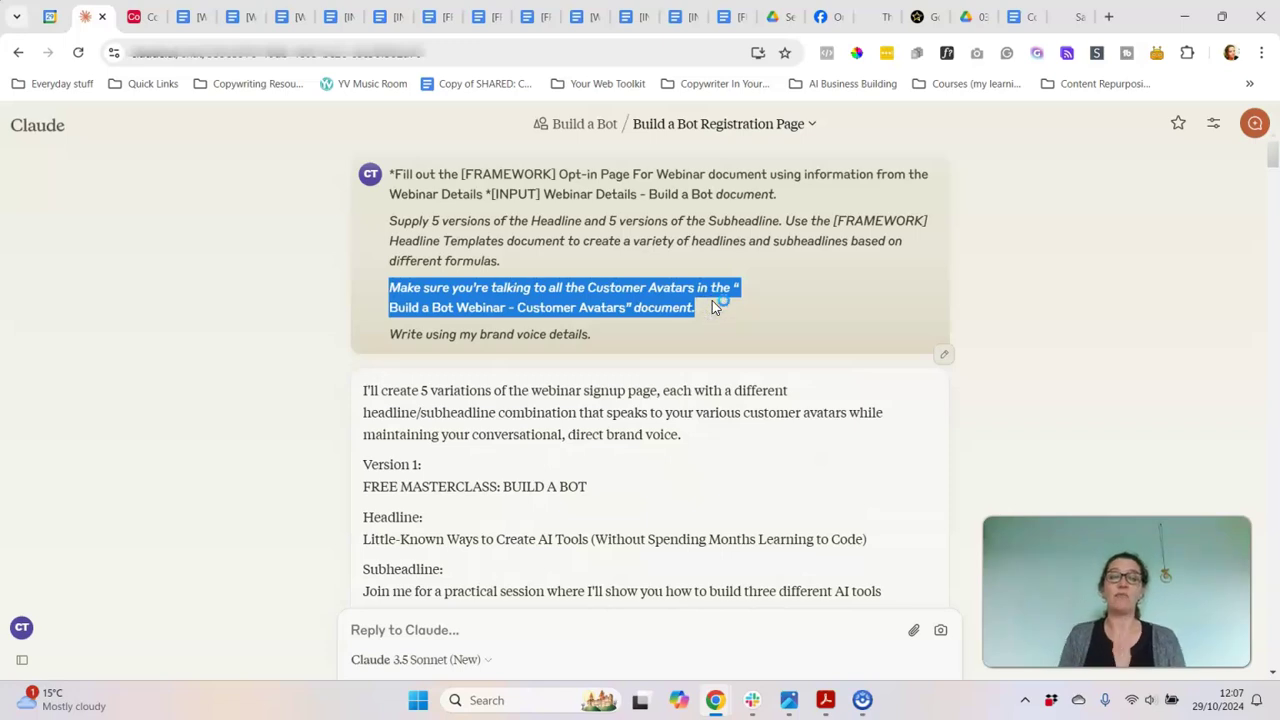
Review Version 1 of the webinar signup page, highlighting its date line, pain points, learning points, bonus and closing call to action.
scroll(712, 307, down, 2)
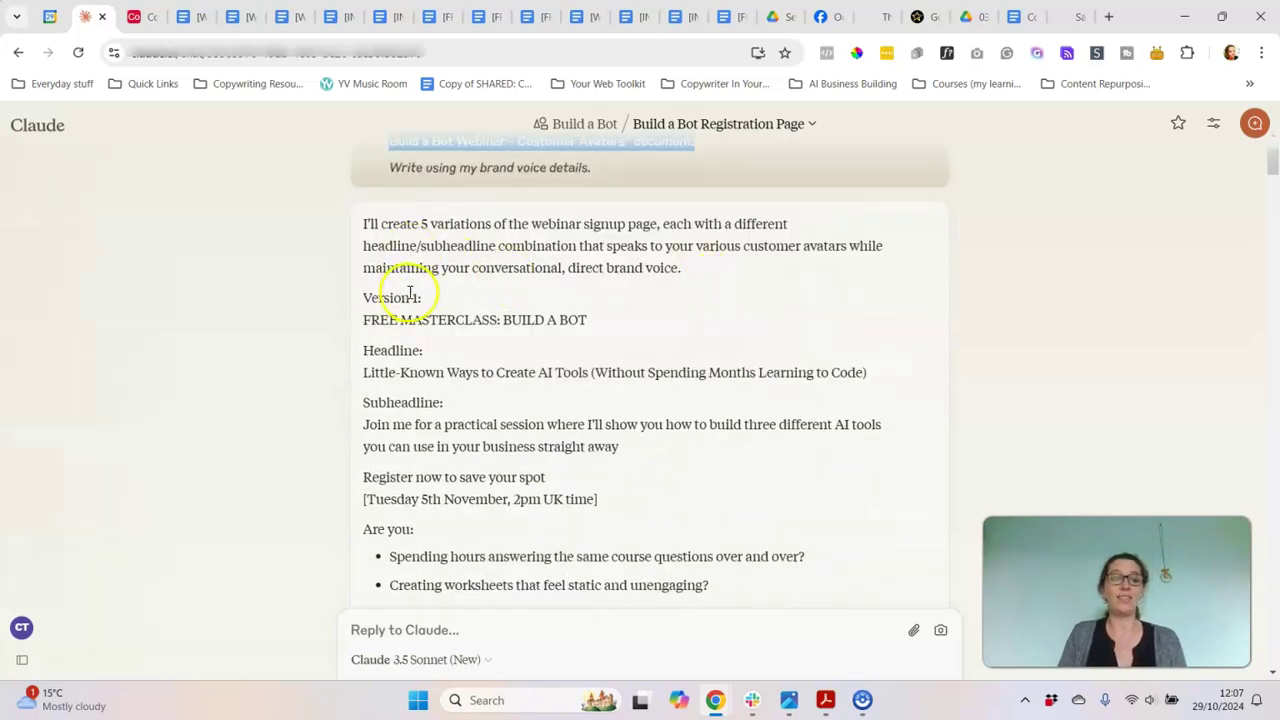
scroll(429, 286, down, 1)
scroll(432, 268, down, 2)
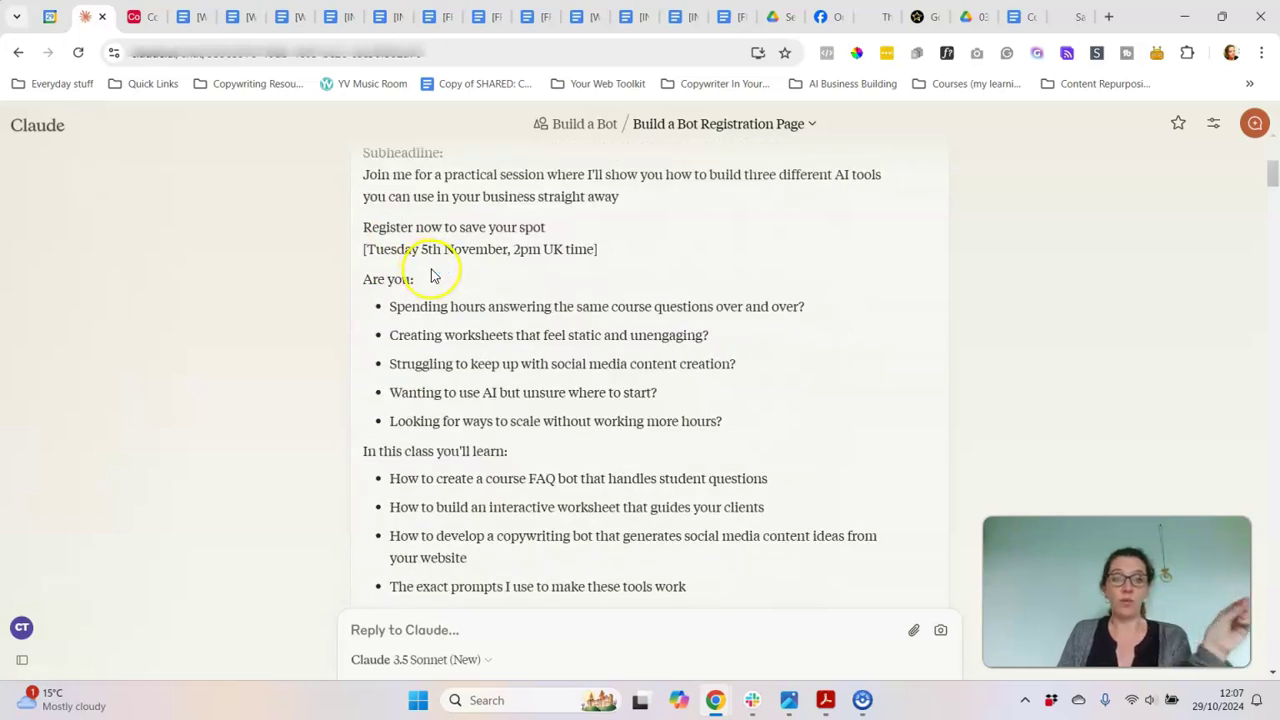
scroll(418, 276, up, 2)
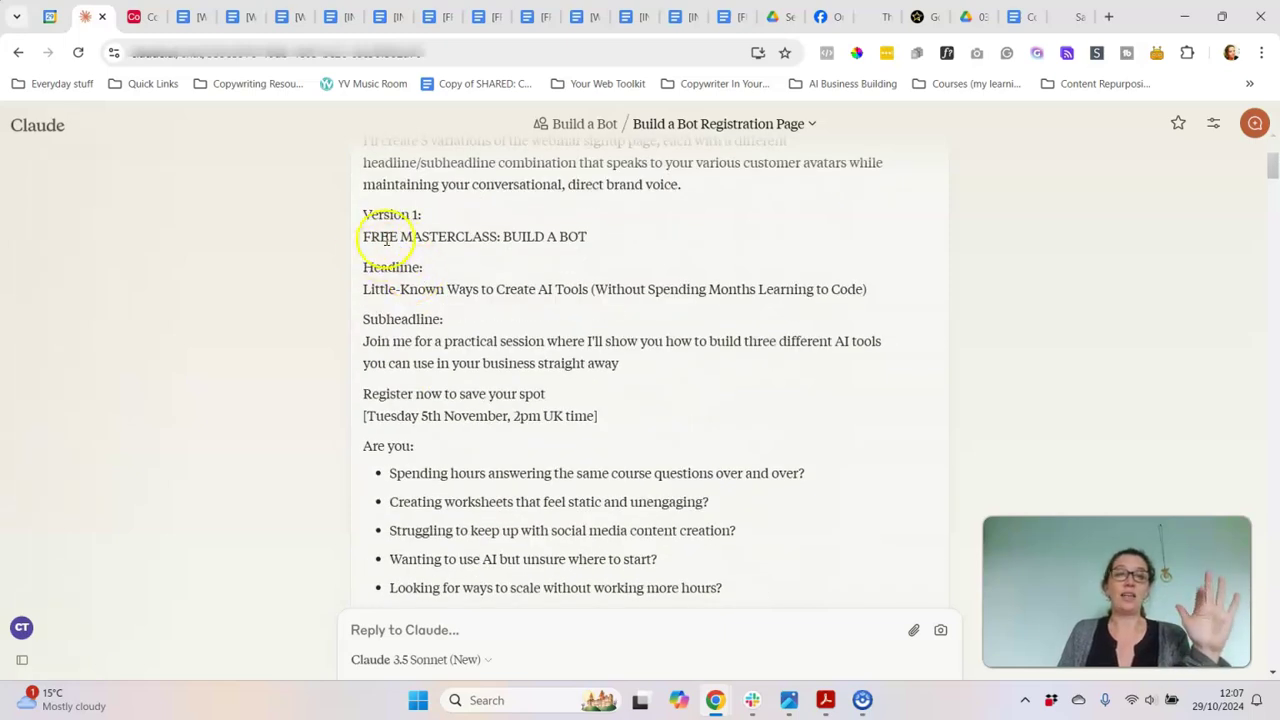
drag(383, 416, 575, 408)
scroll(575, 408, down, 2)
drag(397, 306, 665, 421)
scroll(665, 421, down, 2)
drag(400, 311, 674, 474)
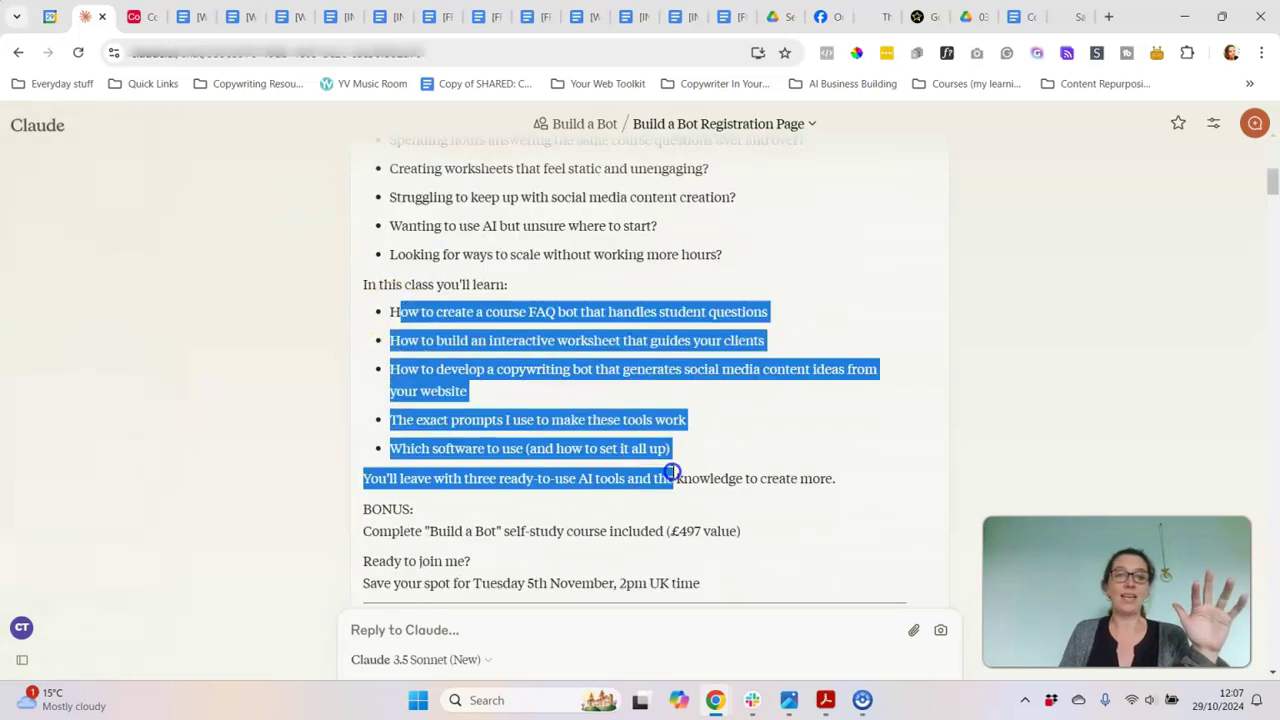
scroll(668, 462, down, 1)
scroll(668, 462, down, 1)
drag(363, 364, 796, 373)
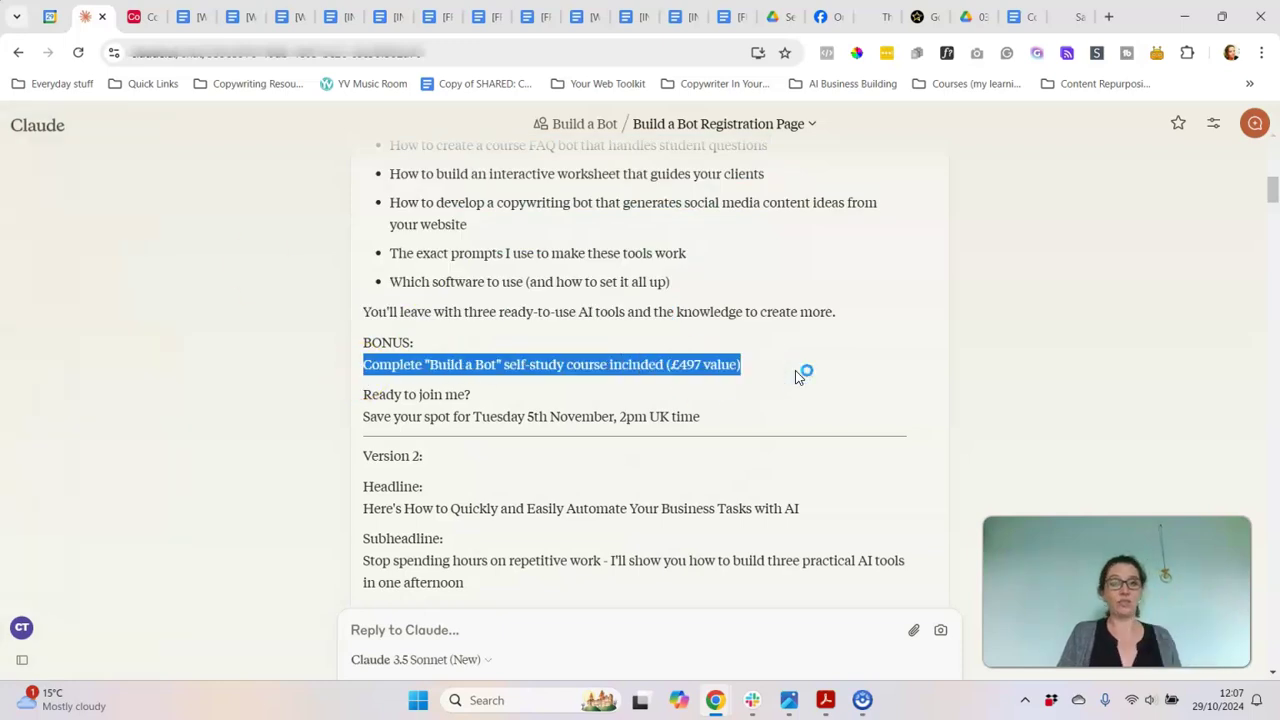
drag(358, 420, 777, 420)
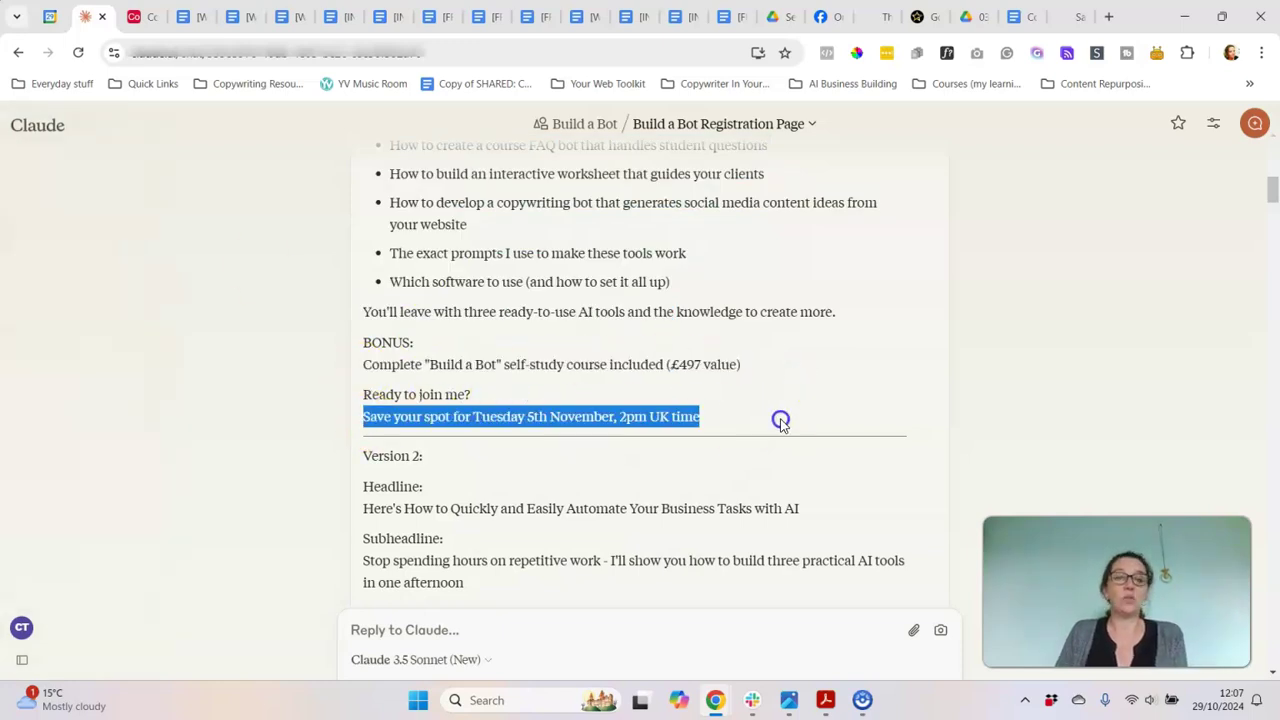
Review the headline and subheadline variations in Versions 2 to 5 of the first signup page response.
scroll(545, 400, down, 1)
scroll(500, 370, down, 1)
scroll(435, 410, down, 2)
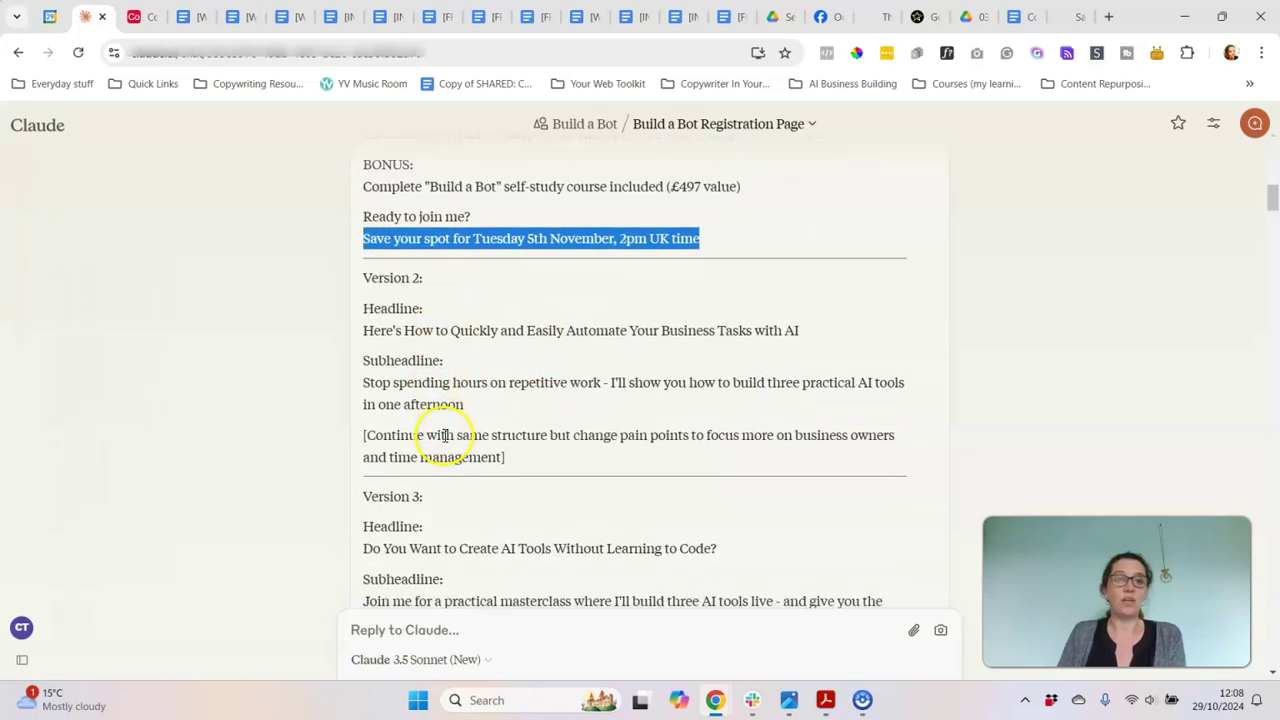
scroll(474, 474, down, 3)
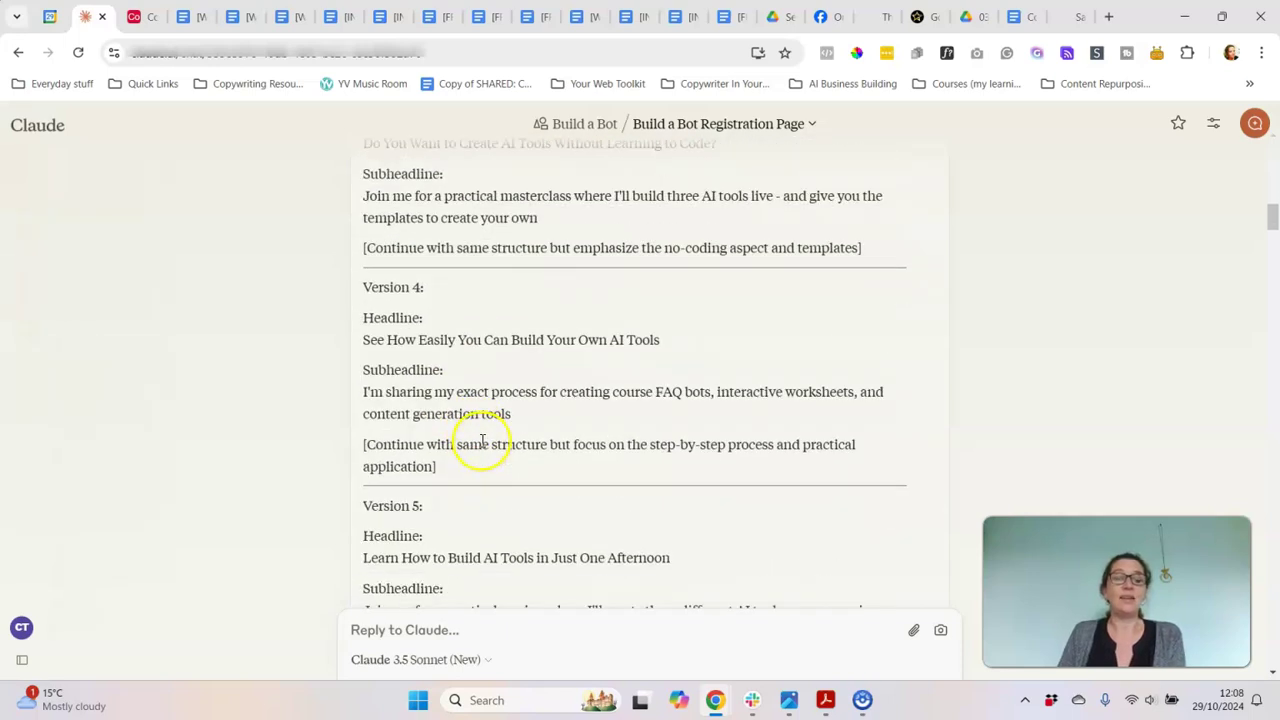
scroll(489, 348, down, 2)
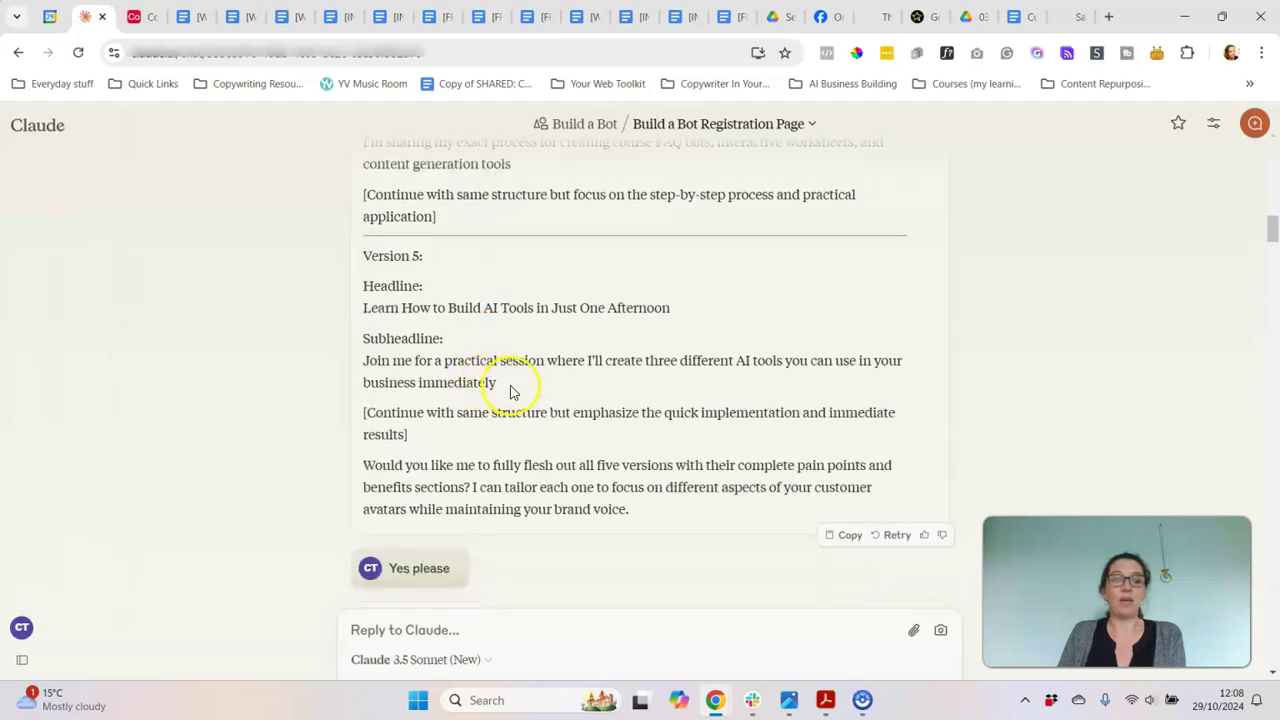
click(530, 384)
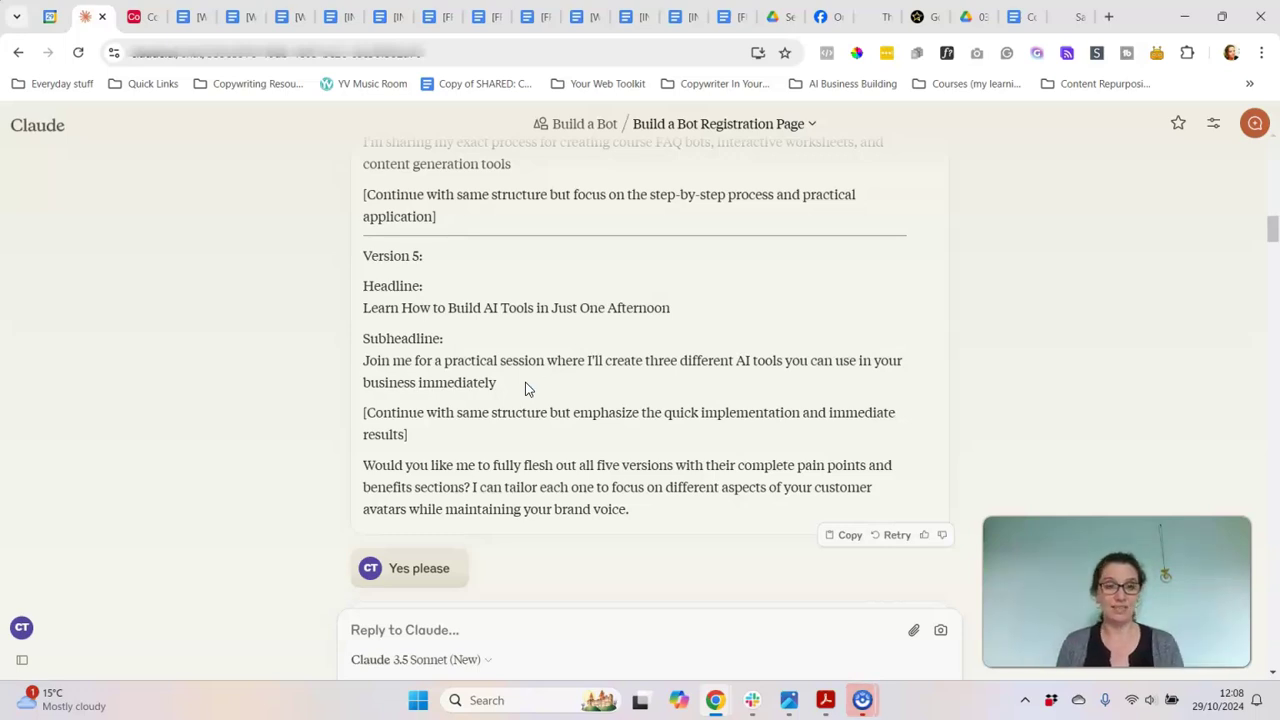
Highlight Claude's offer to flesh out all five versions and read through the complete audience-targeted versions following the "Yes please" reply.
scroll(528, 389, down, 2)
drag(382, 298, 731, 313)
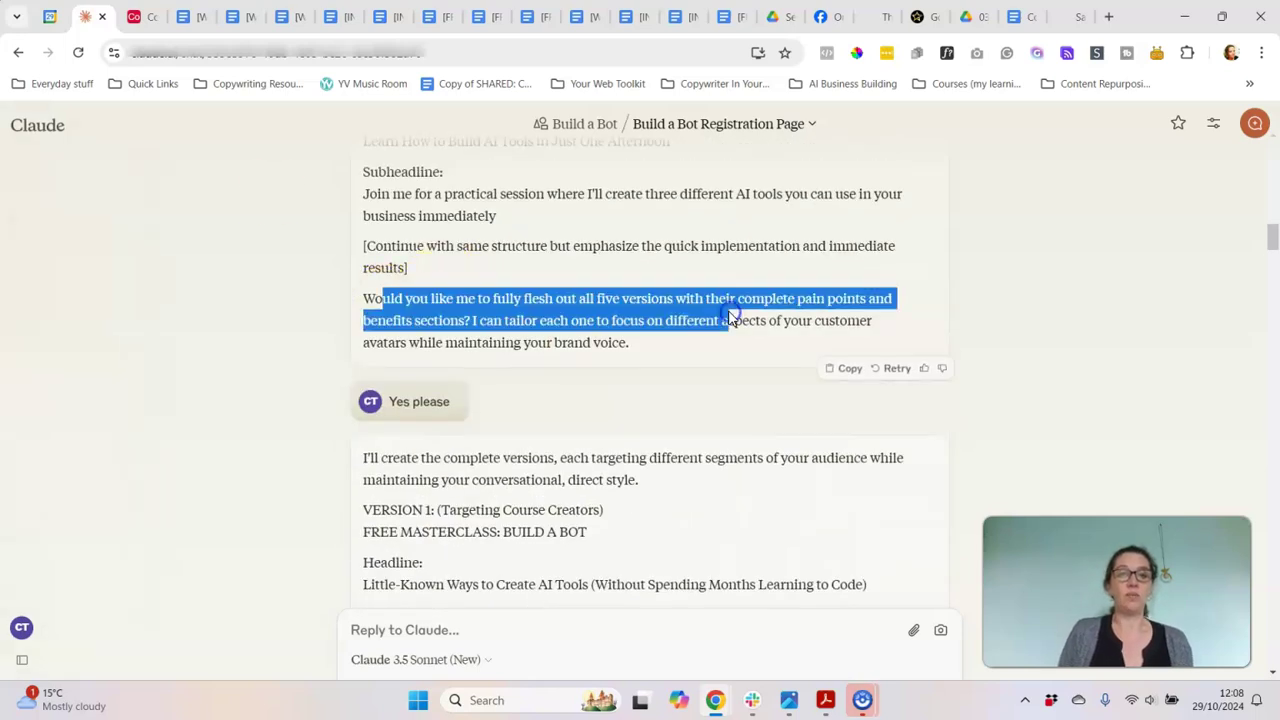
scroll(523, 360, down, 2)
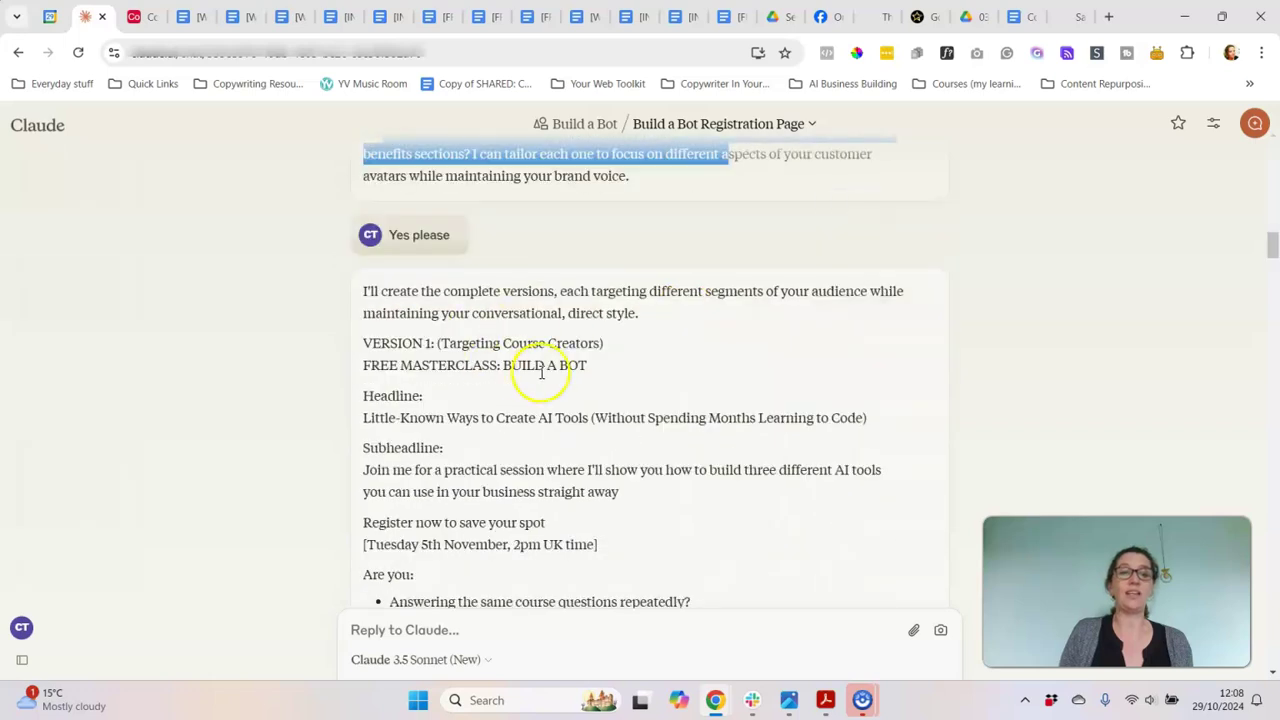
scroll(573, 384, down, 3)
scroll(573, 384, down, 13)
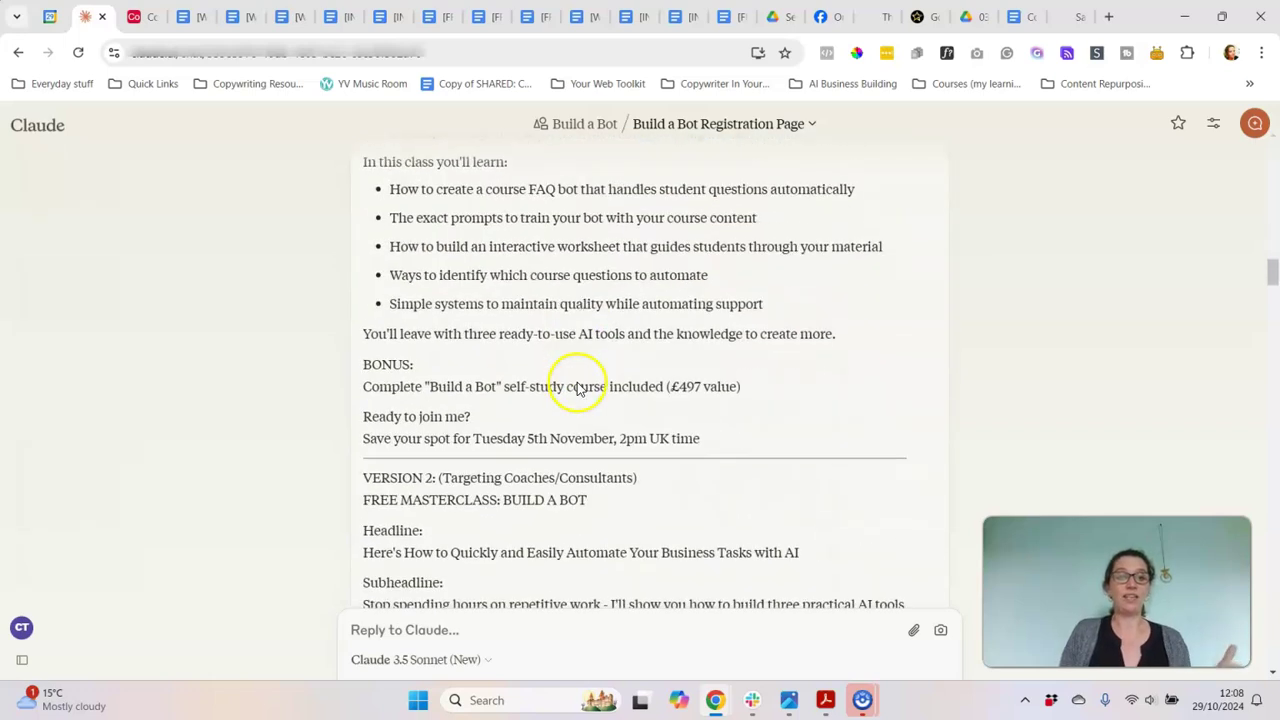
scroll(660, 385, down, 13)
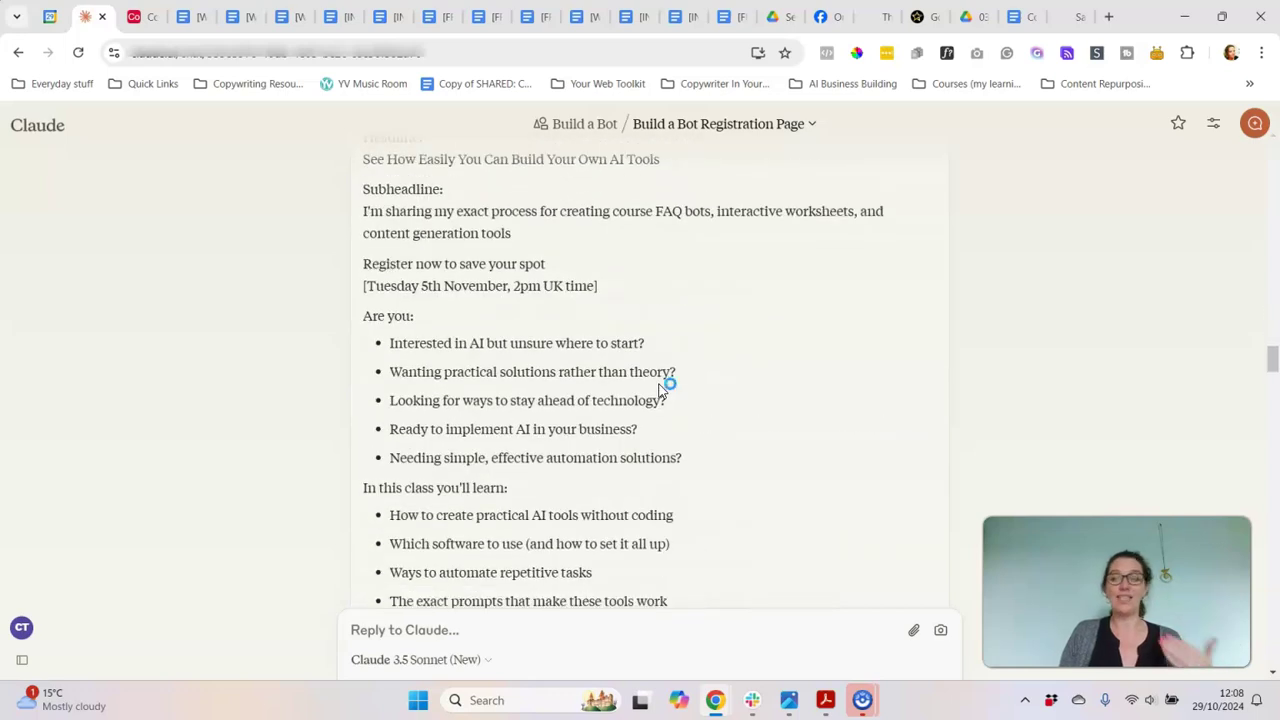
scroll(660, 385, down, 4)
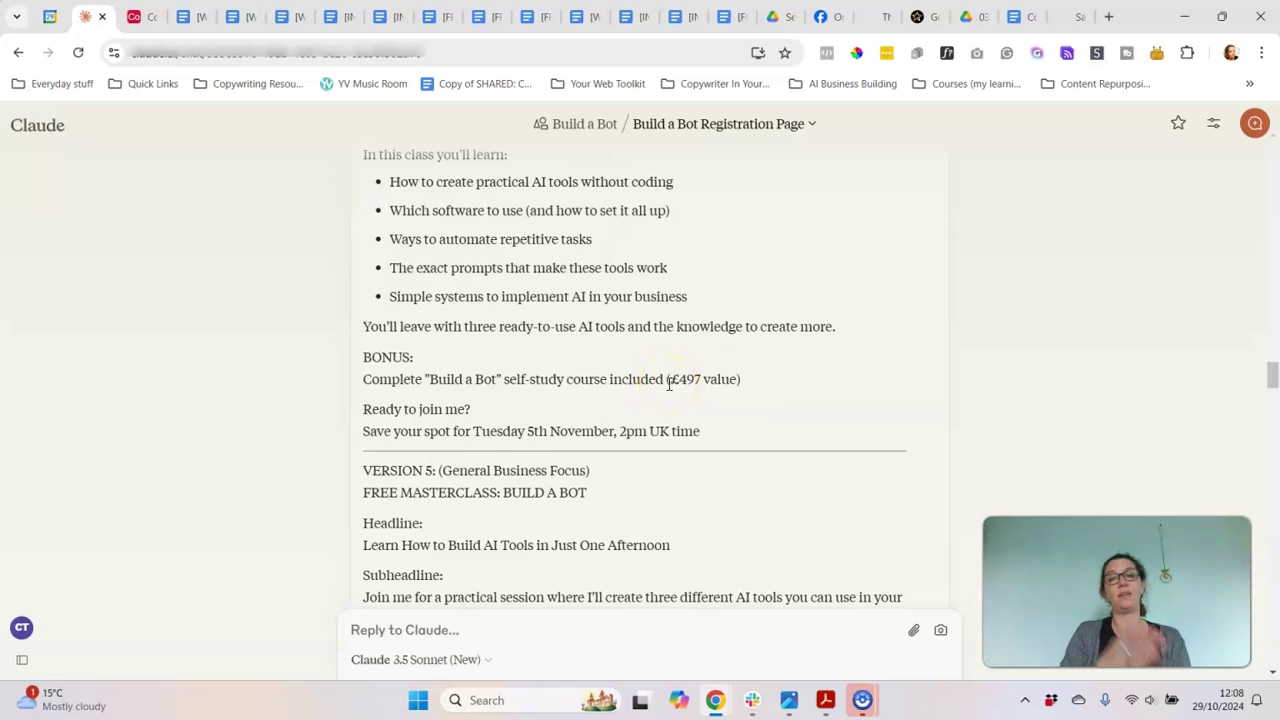
scroll(670, 385, down, 12)
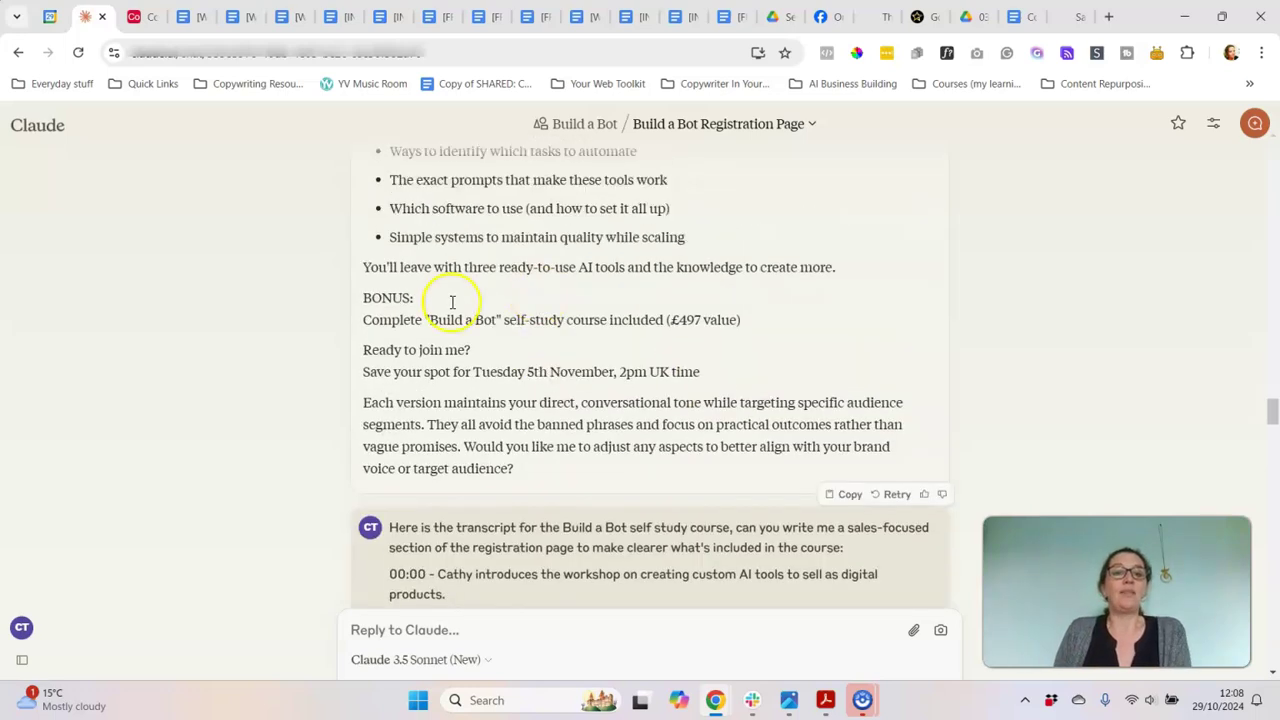
Highlight the bonus line for the "Build a Bot" self-study course, view the project's knowledge files, and reopen the Build a Bot Registration Page chat.
drag(363, 348, 771, 357)
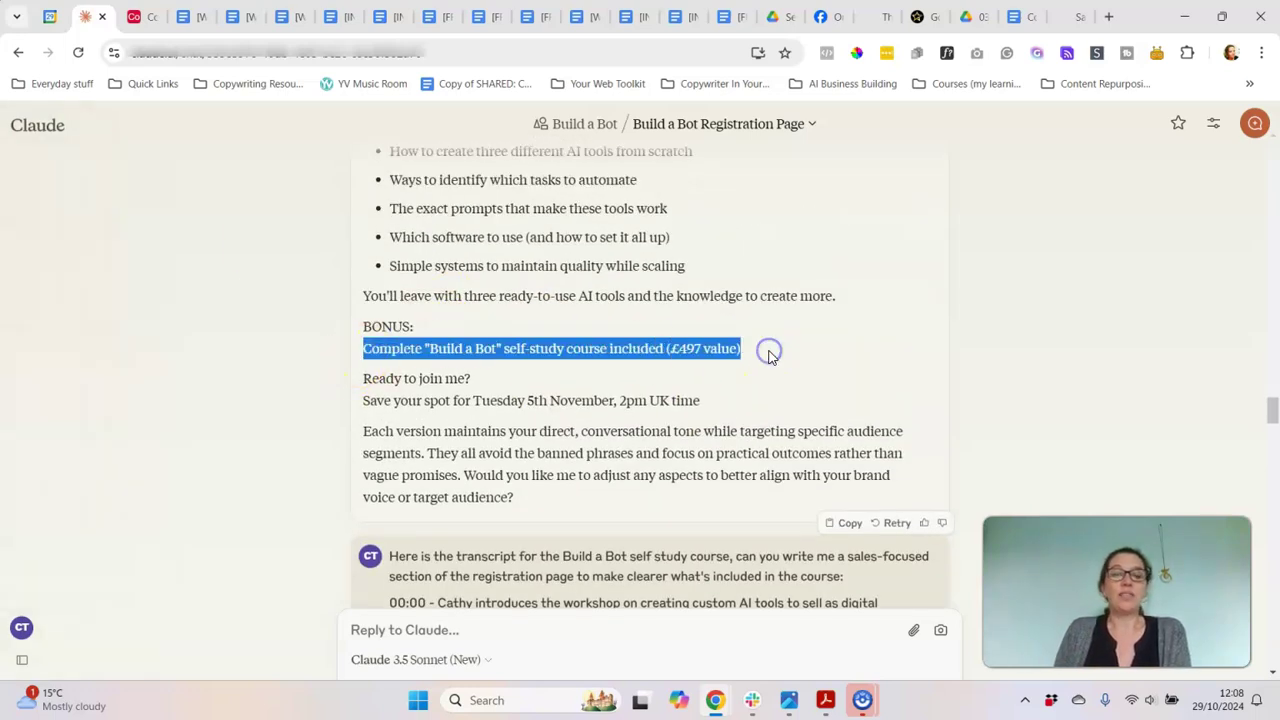
click(735, 360)
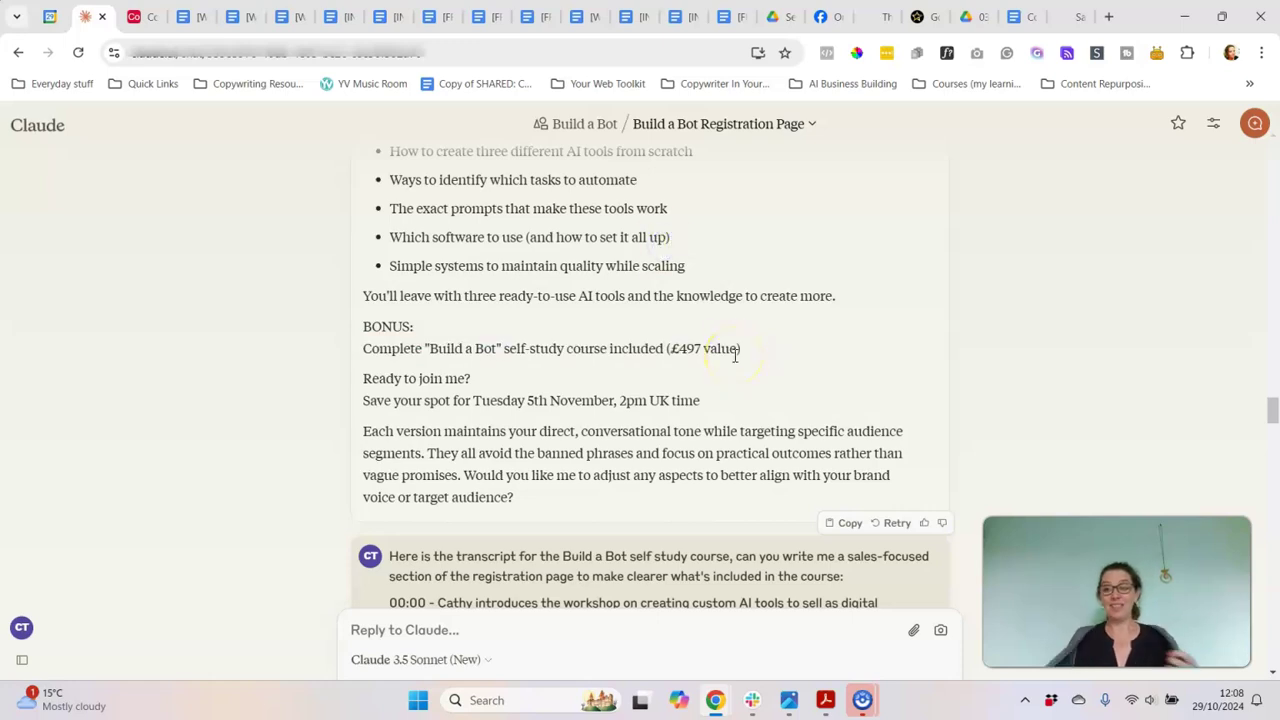
click(585, 124)
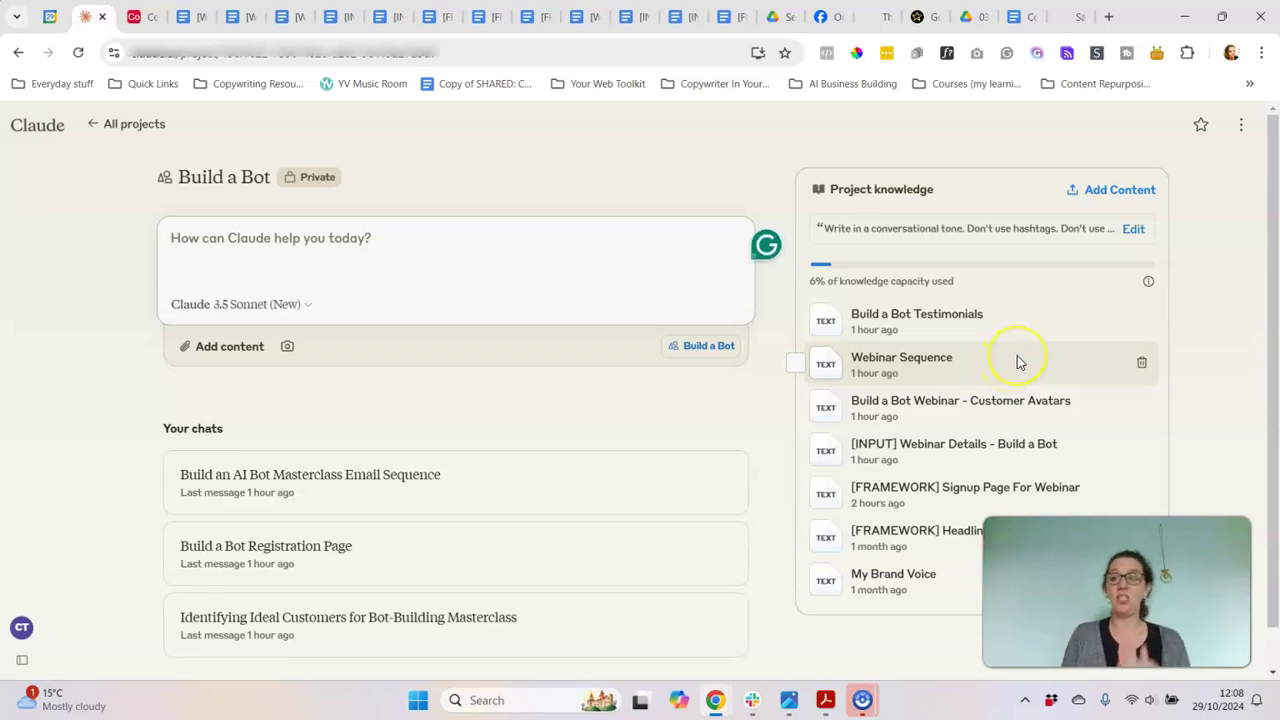
click(297, 556)
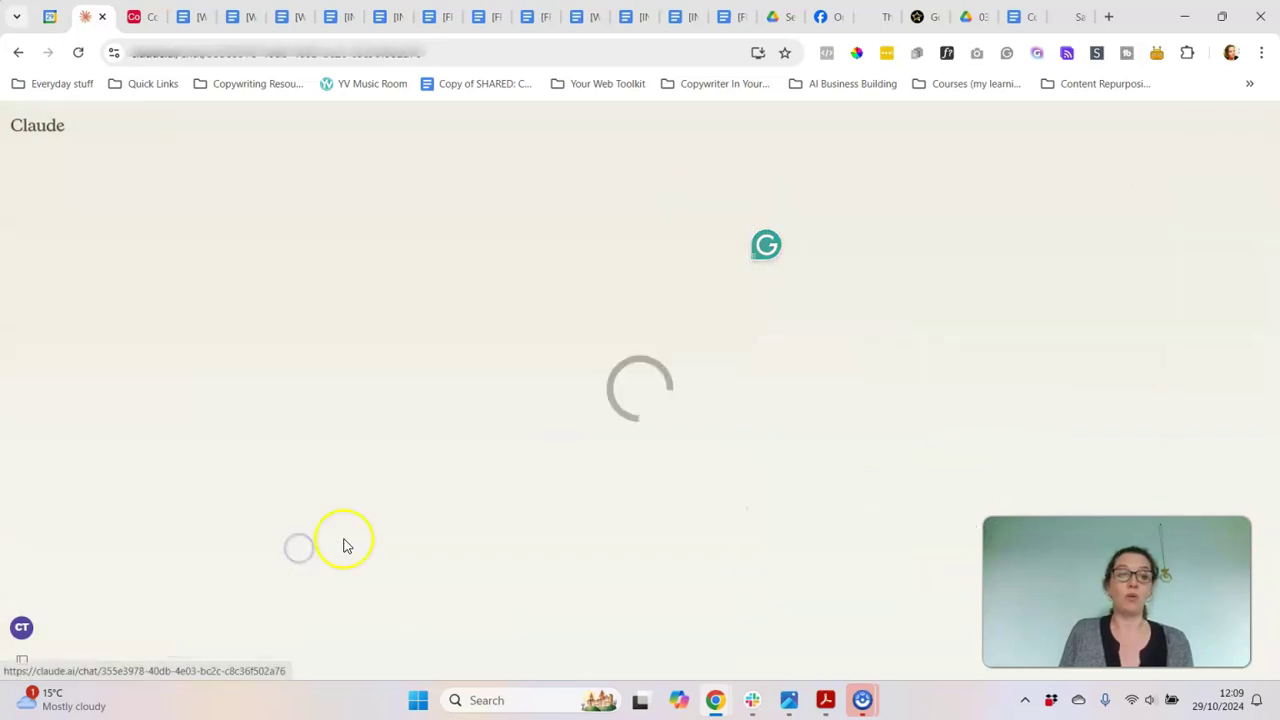
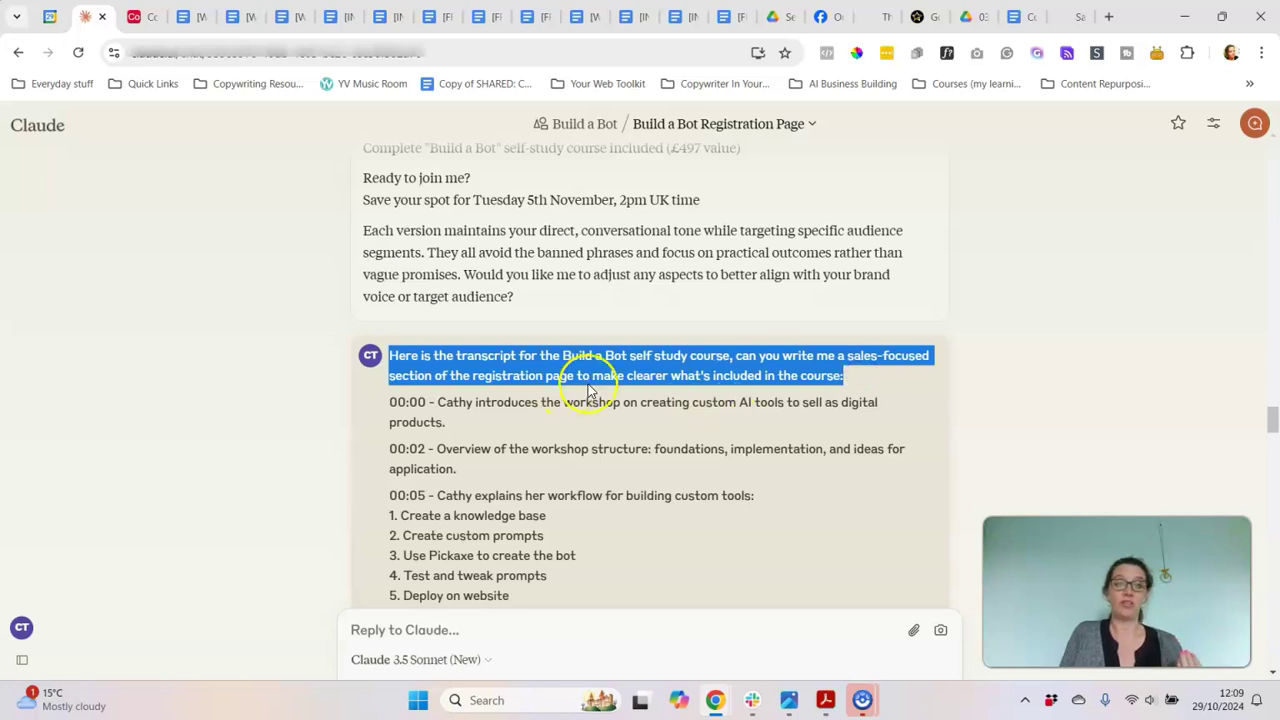
Highlight the prompt requesting a sales-focused section from the course transcript, and briefly check the Sales Page resources in Airtable before returning to Claude.
click(687, 378)
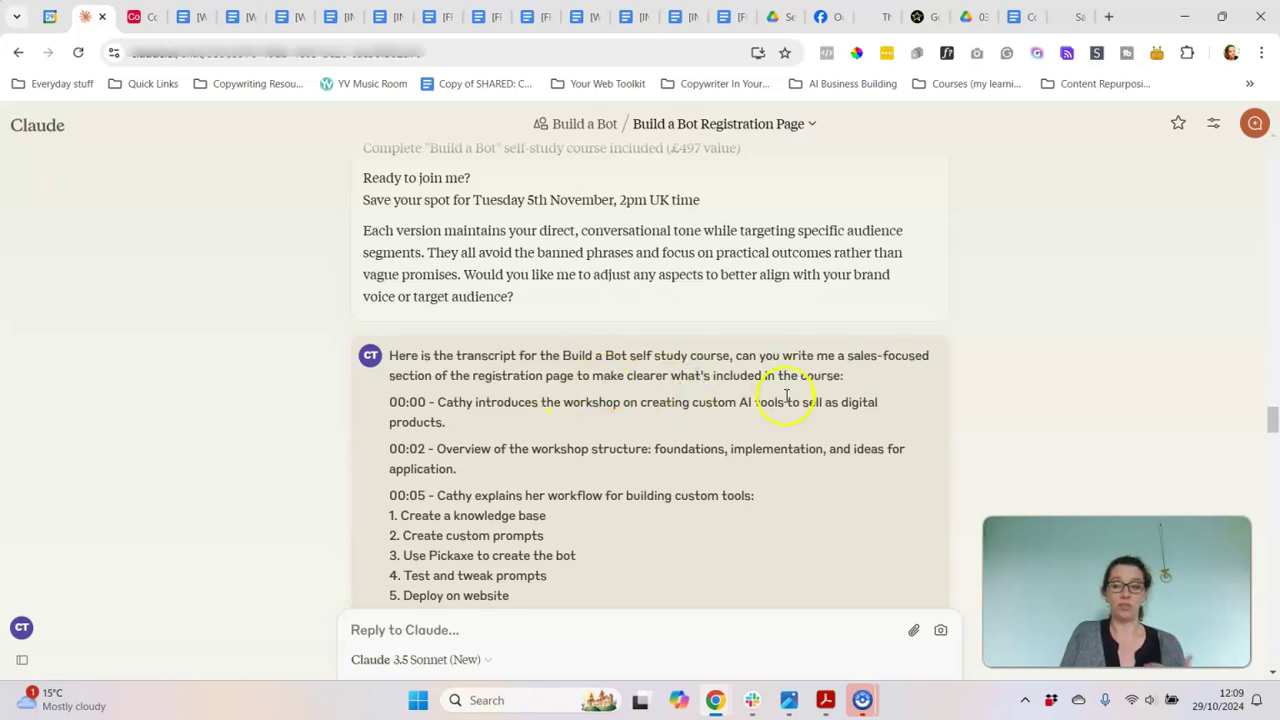
drag(395, 356, 878, 386)
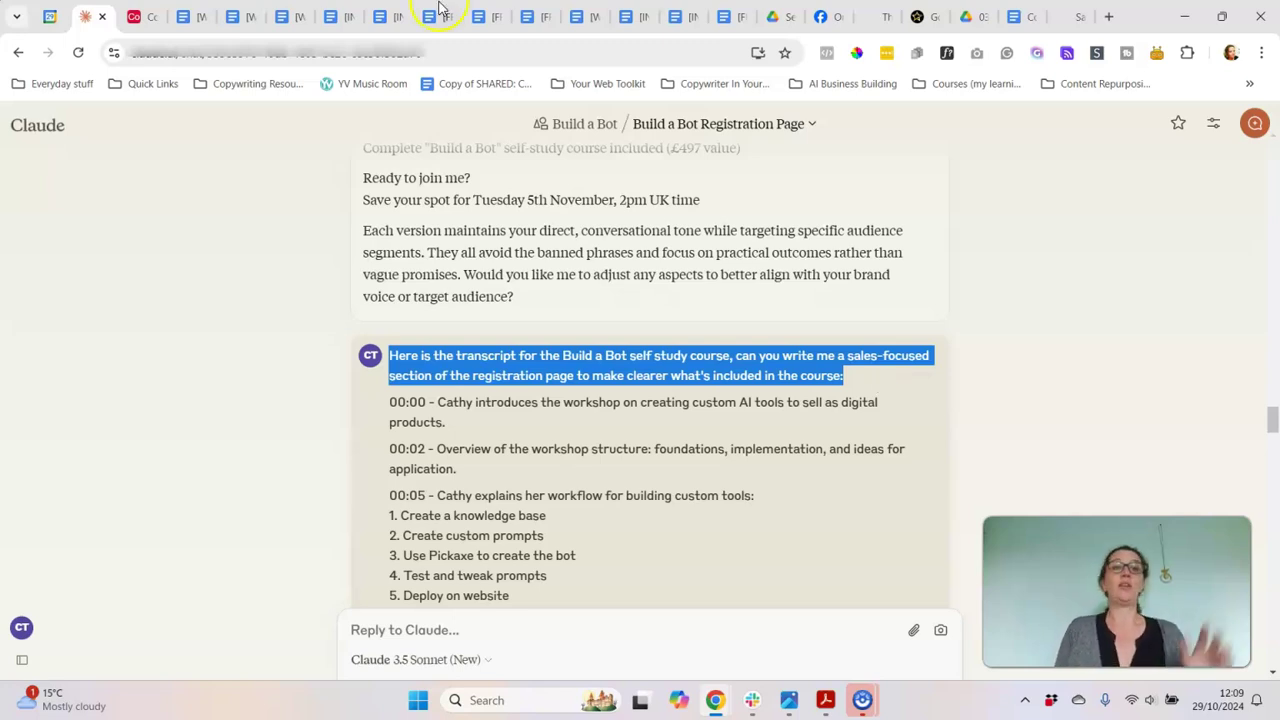
click(137, 17)
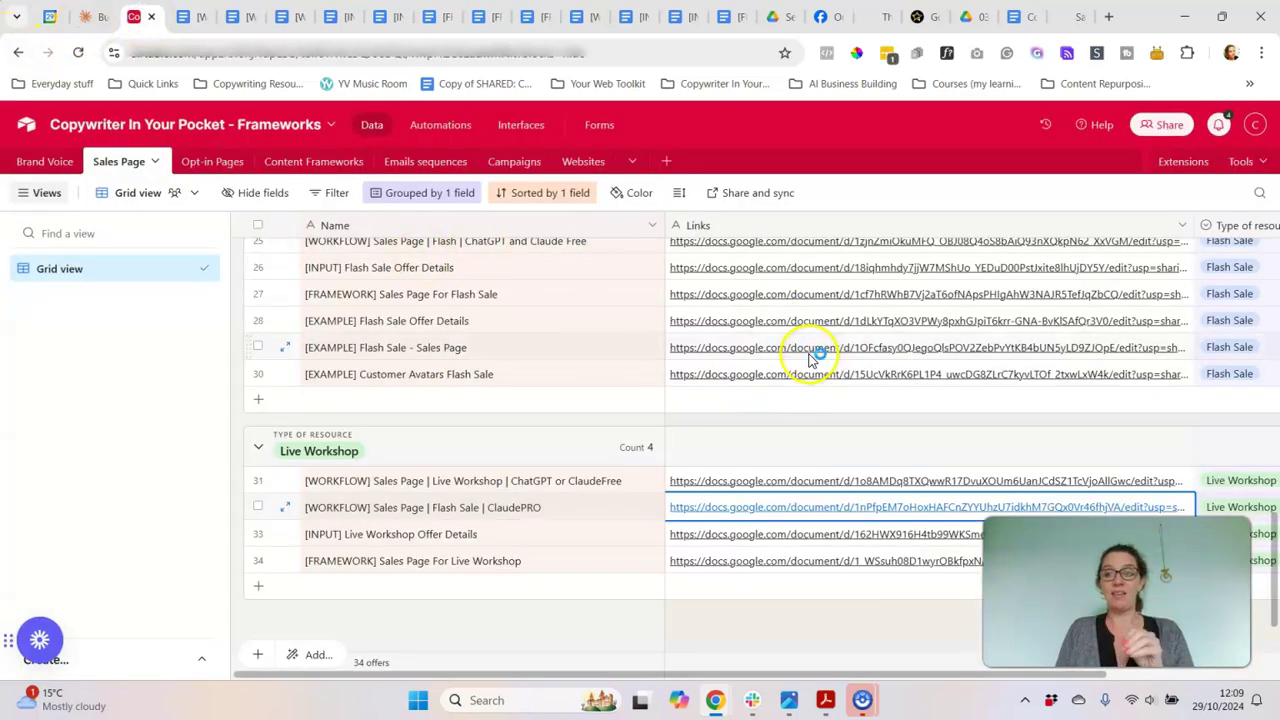
click(90, 17)
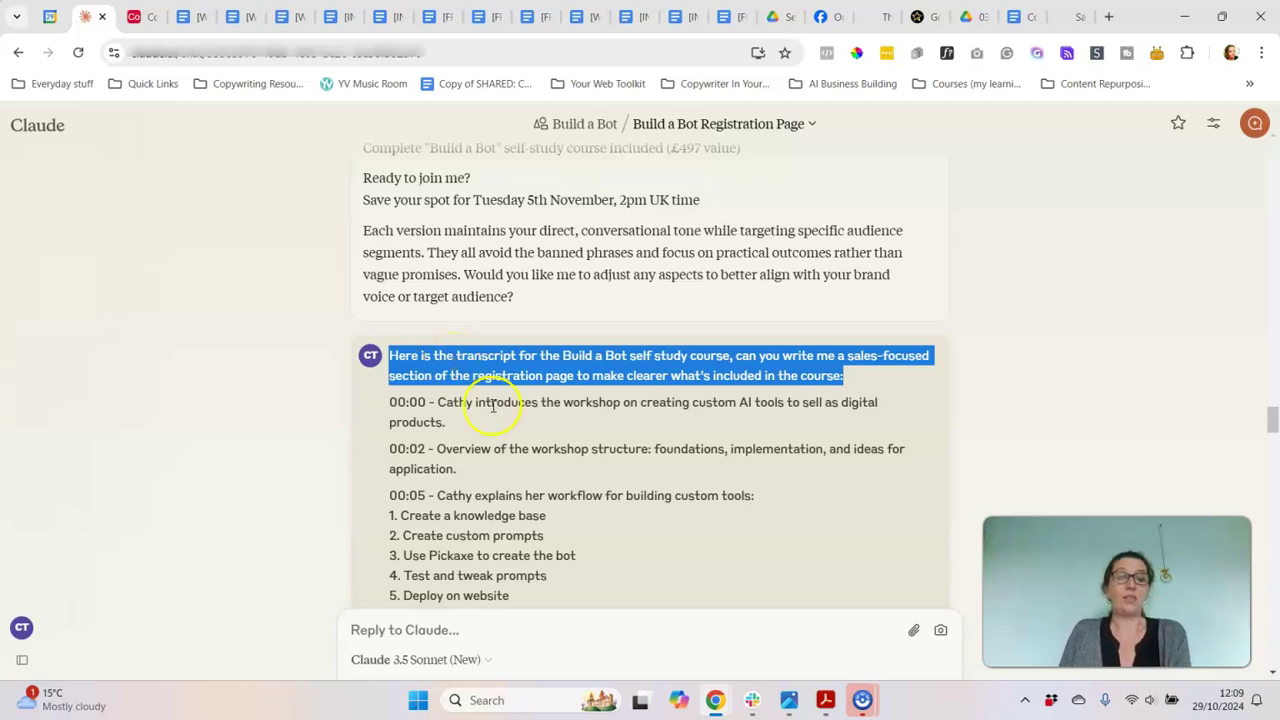
Review the start of the bonus section written from the transcript, highlighting its introduction and the Foundation & Setup bullets.
scroll(620, 400, down, 10)
scroll(628, 400, down, 5)
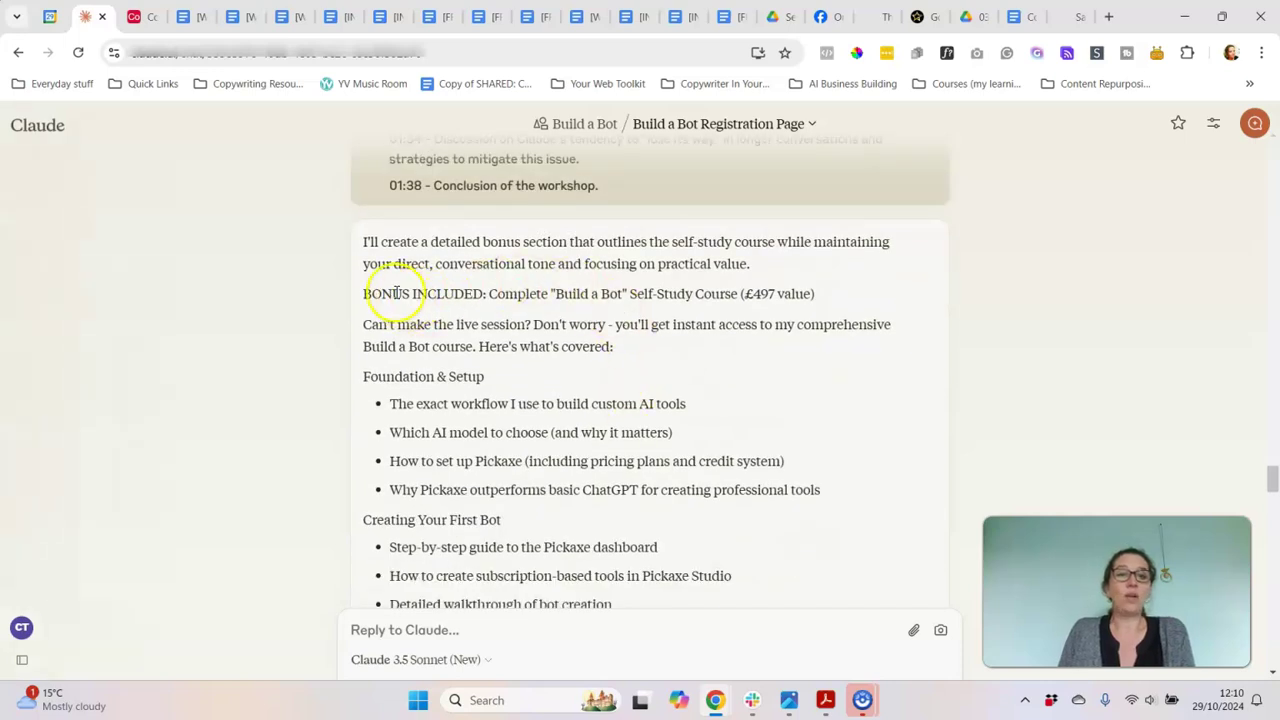
scroll(395, 295, down, 1)
drag(372, 240, 518, 490)
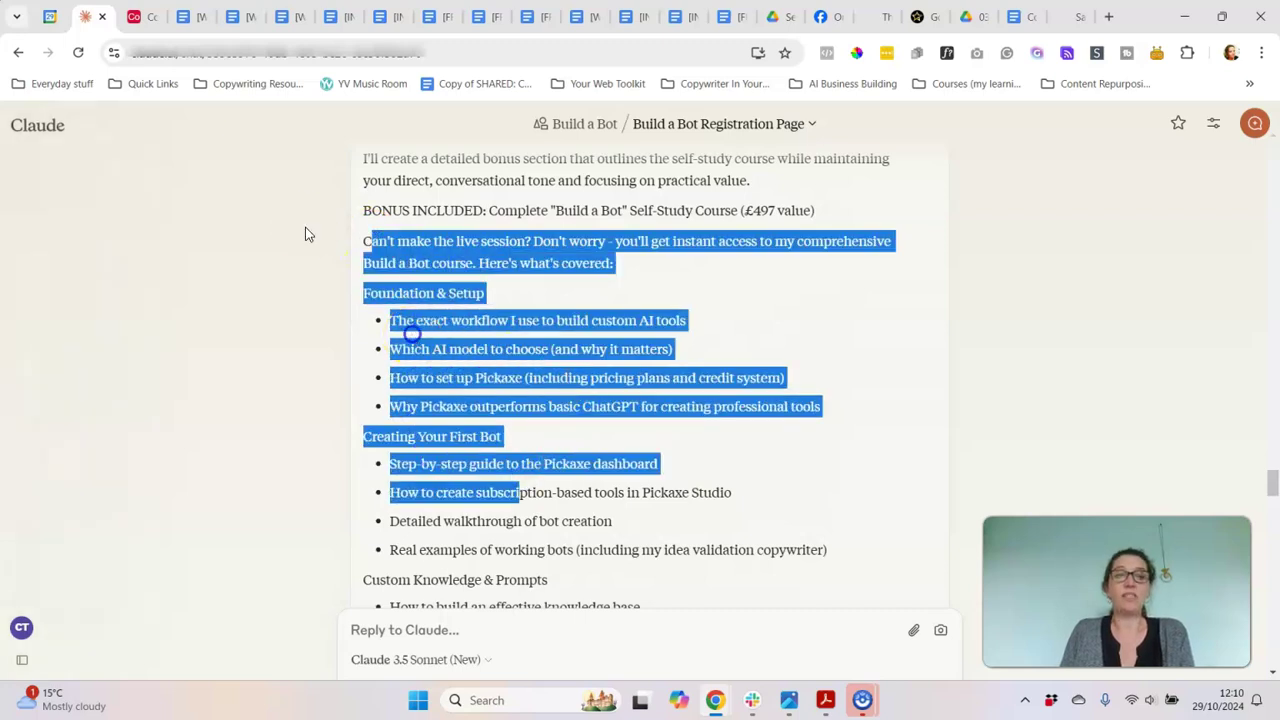
click(414, 334)
Read the rest of the first bonus section through Deployment & Integration and highlight the bullets under Technical Support.
scroll(420, 334, down, 5)
scroll(470, 335, down, 6)
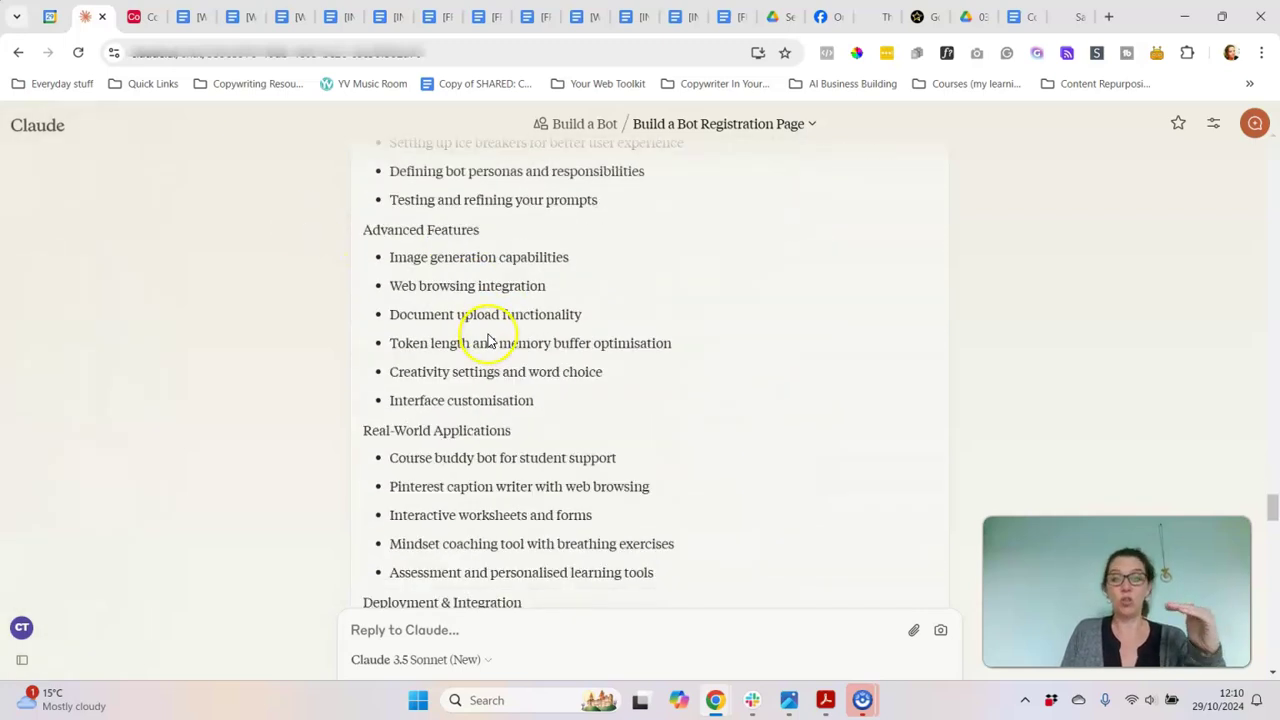
scroll(490, 332, down, 1)
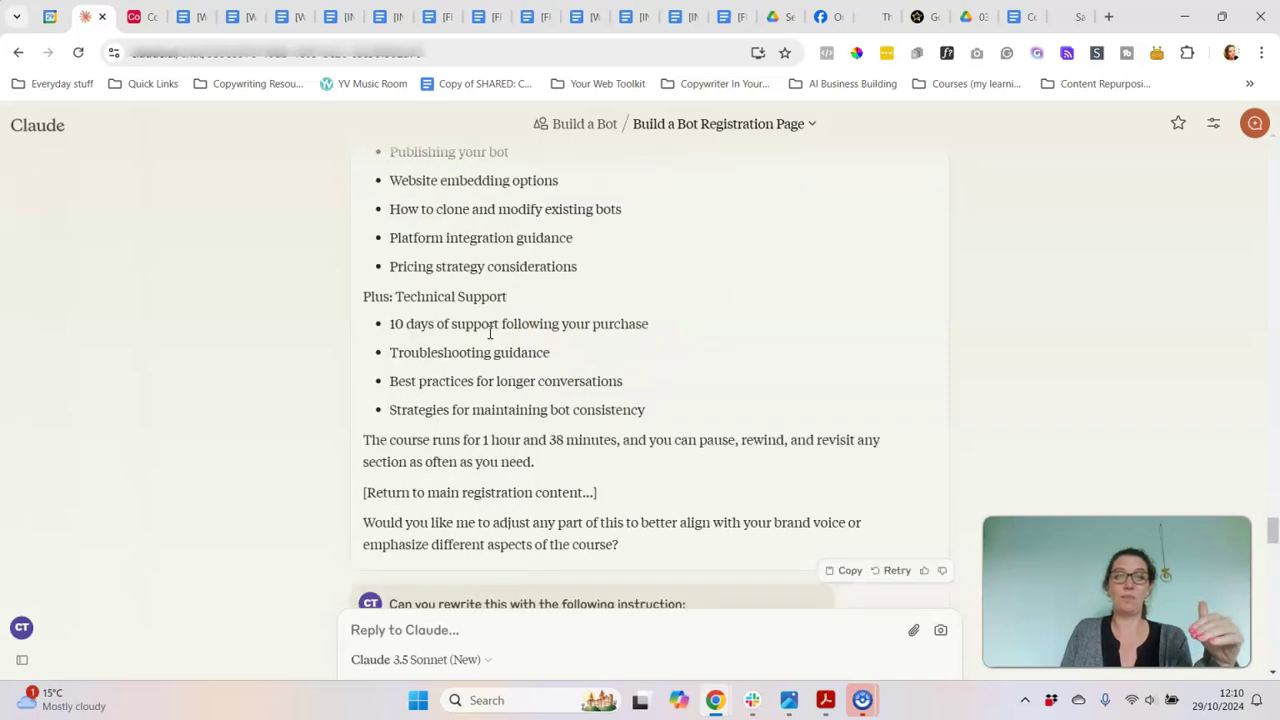
drag(669, 392, 389, 315)
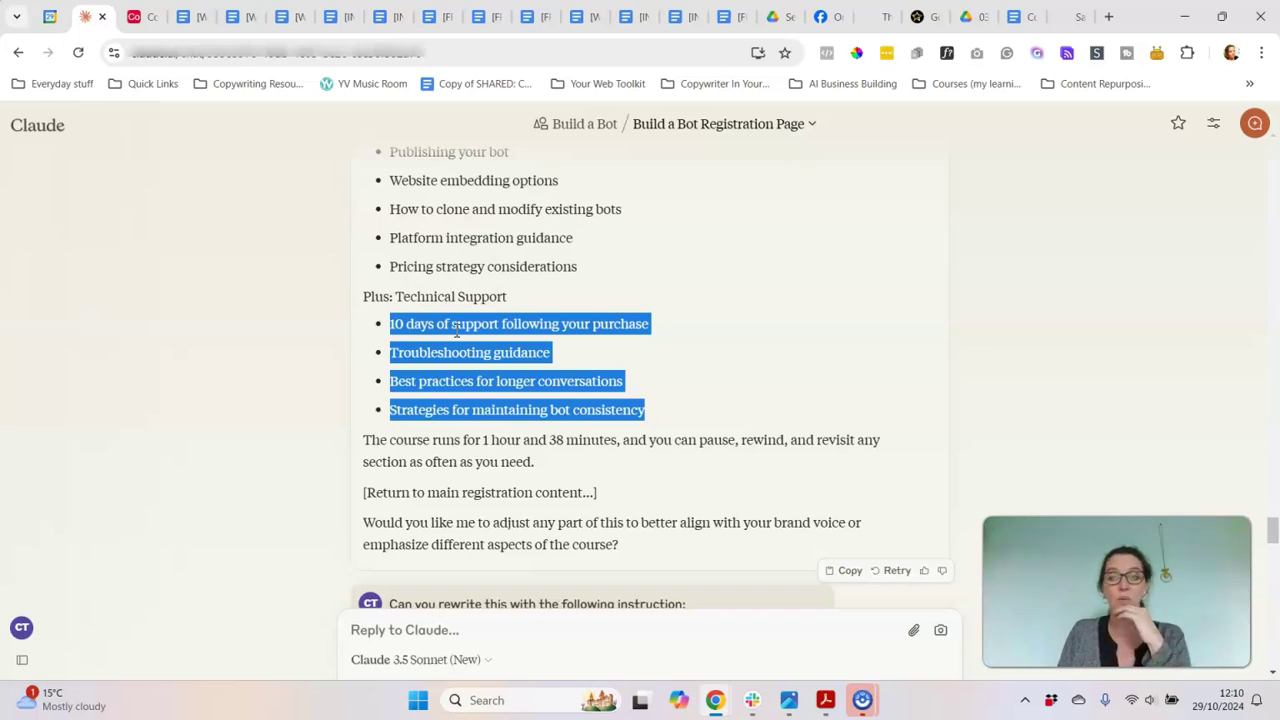
click(551, 337)
scroll(551, 345, up, 1)
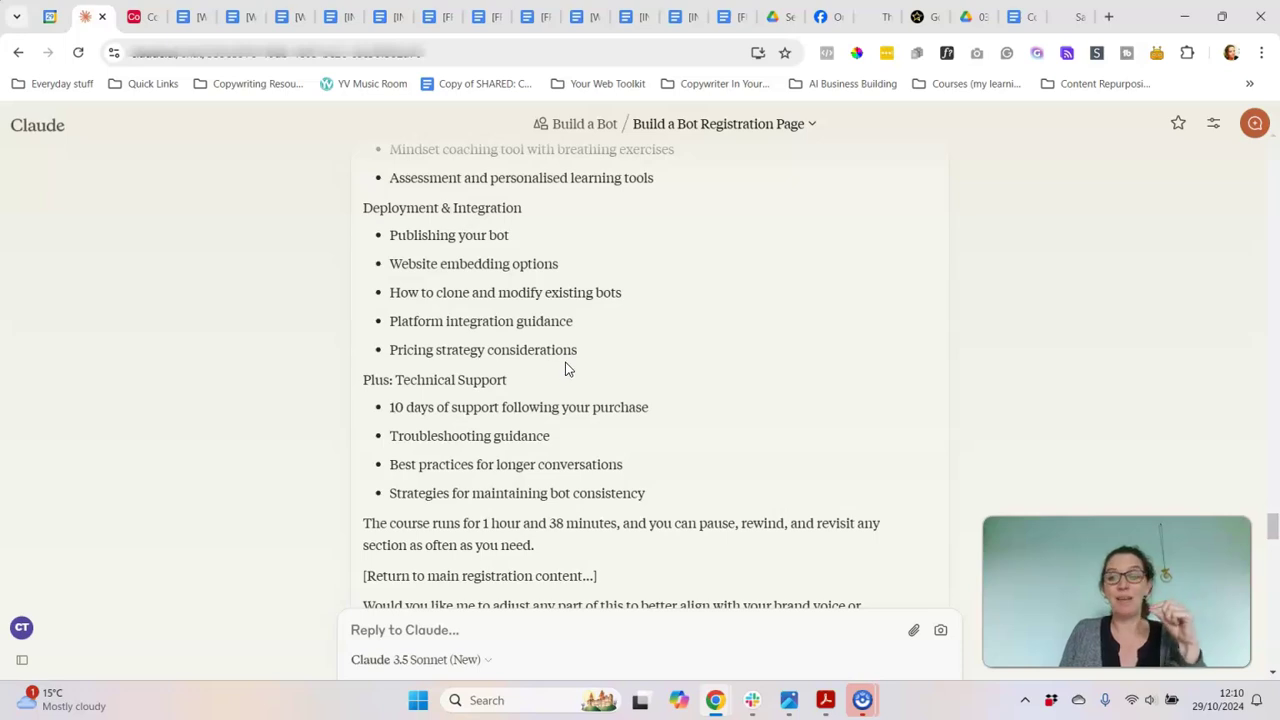
Highlight the rewrite prompt's instructions to avoid mentioning Pickaxe and to turn the bullets into sales-focused fascinator bullets.
scroll(566, 369, down, 3)
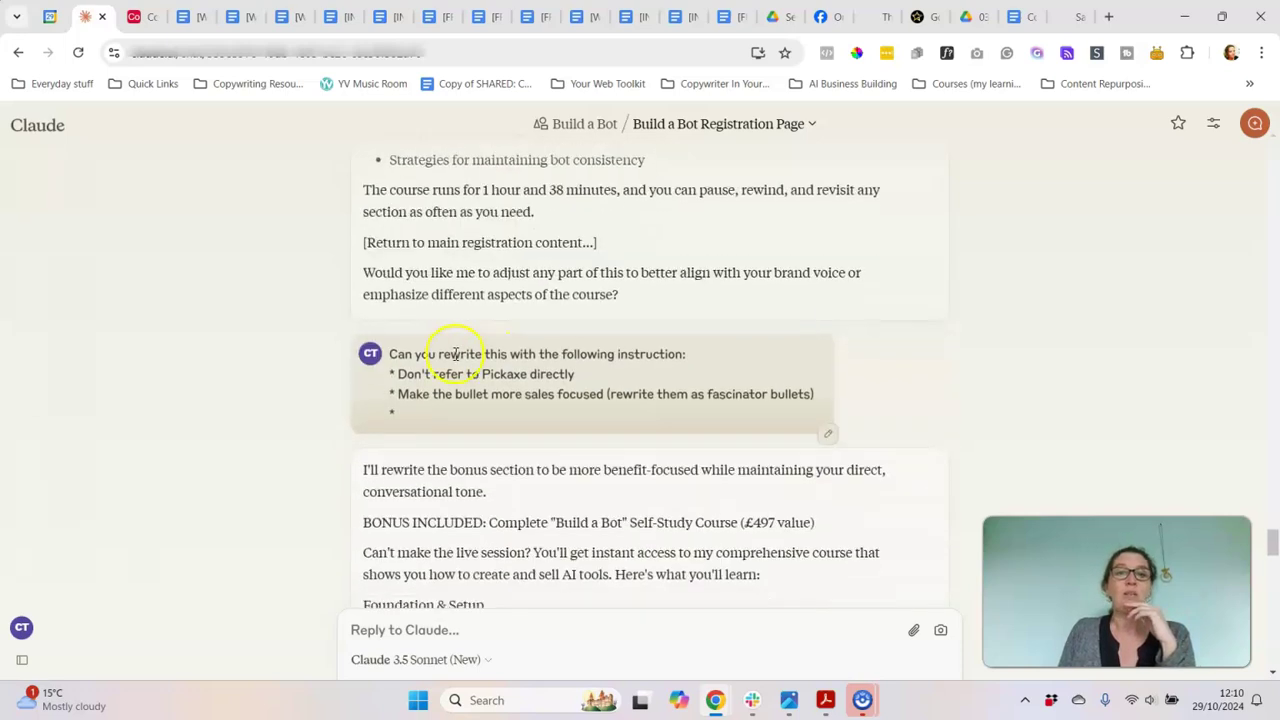
drag(387, 354, 735, 362)
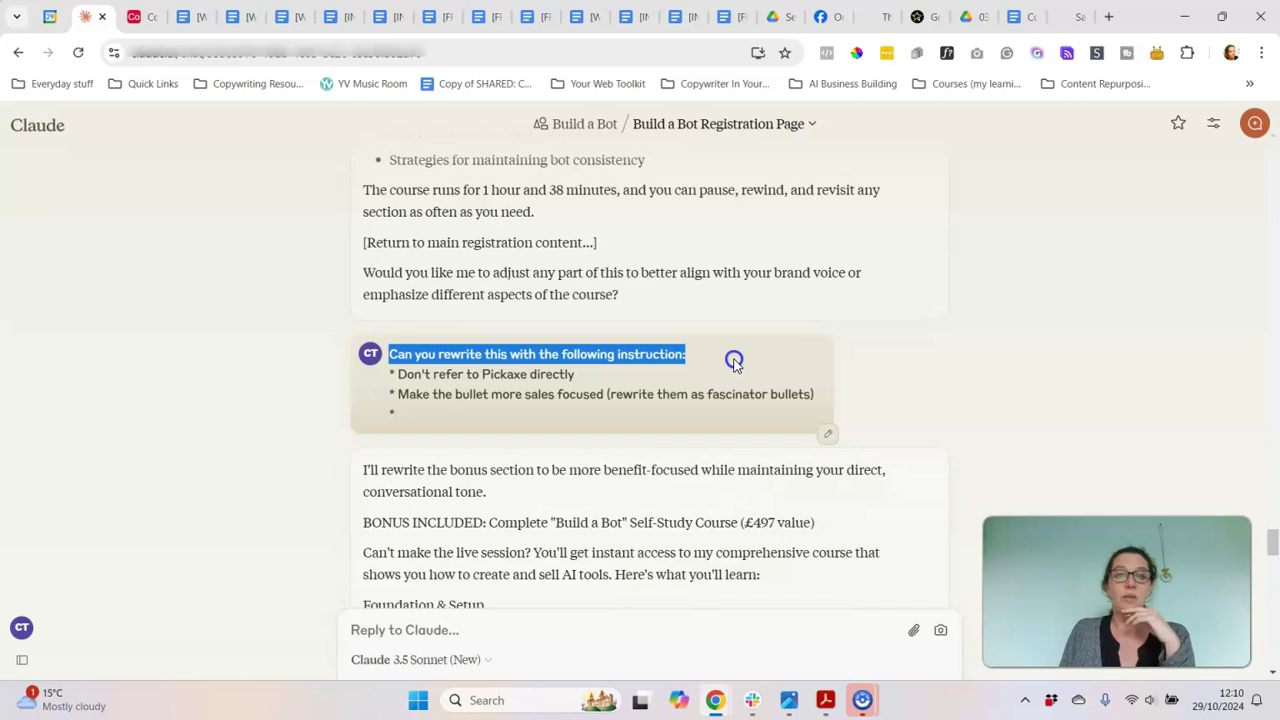
drag(474, 373, 556, 372)
scroll(420, 343, down, 1)
drag(397, 311, 822, 312)
click(657, 315)
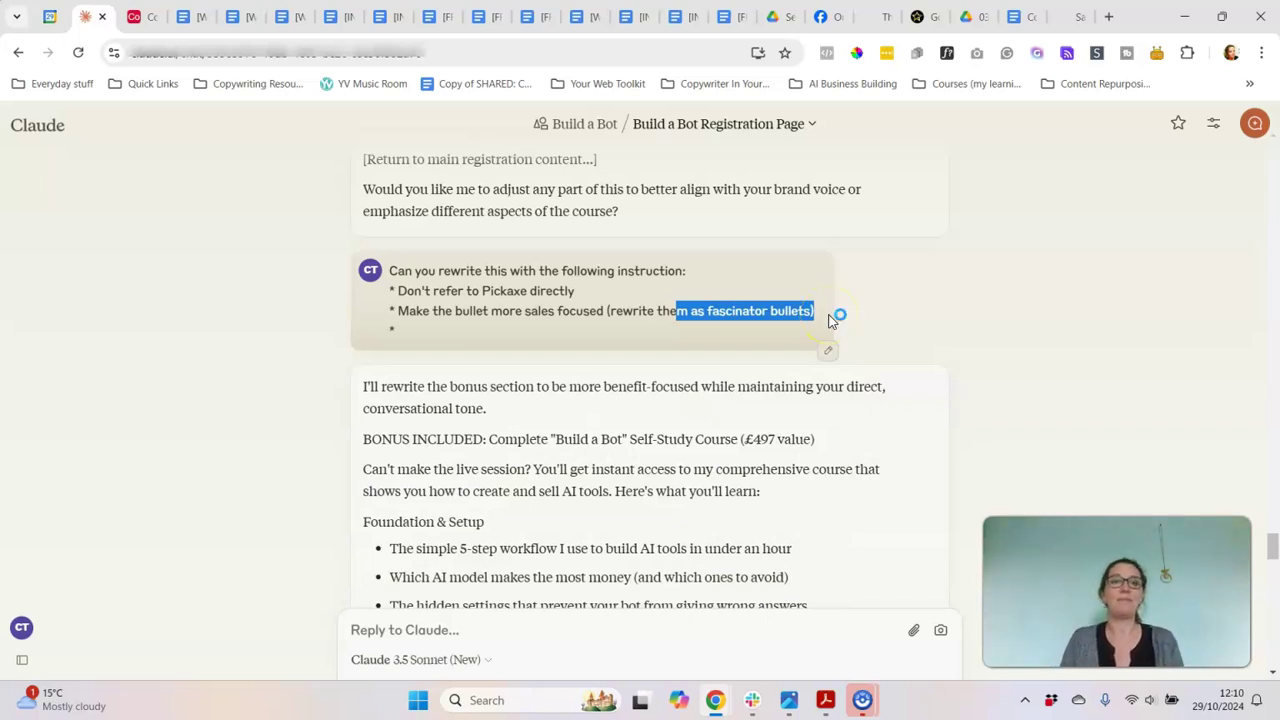
Compare the first Foundation & Setup bullet in the rewritten bonus section with its counterpart in the original version.
scroll(709, 337, down, 1)
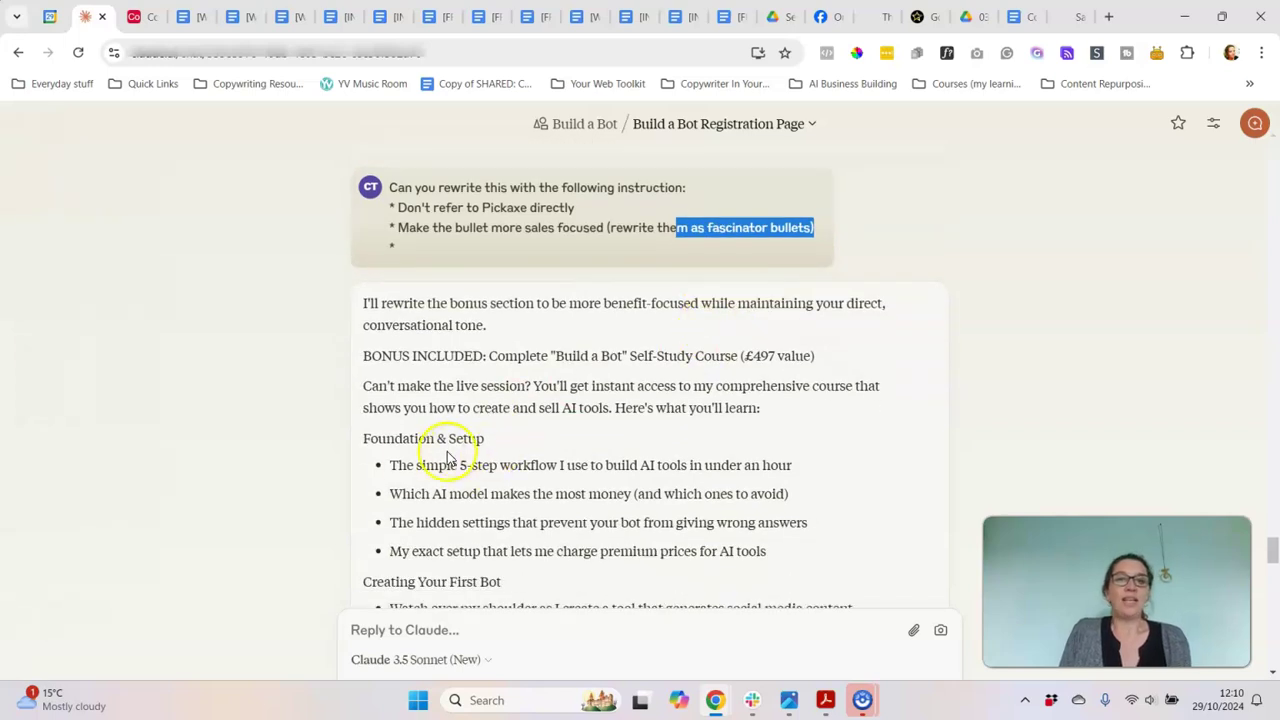
drag(390, 465, 797, 468)
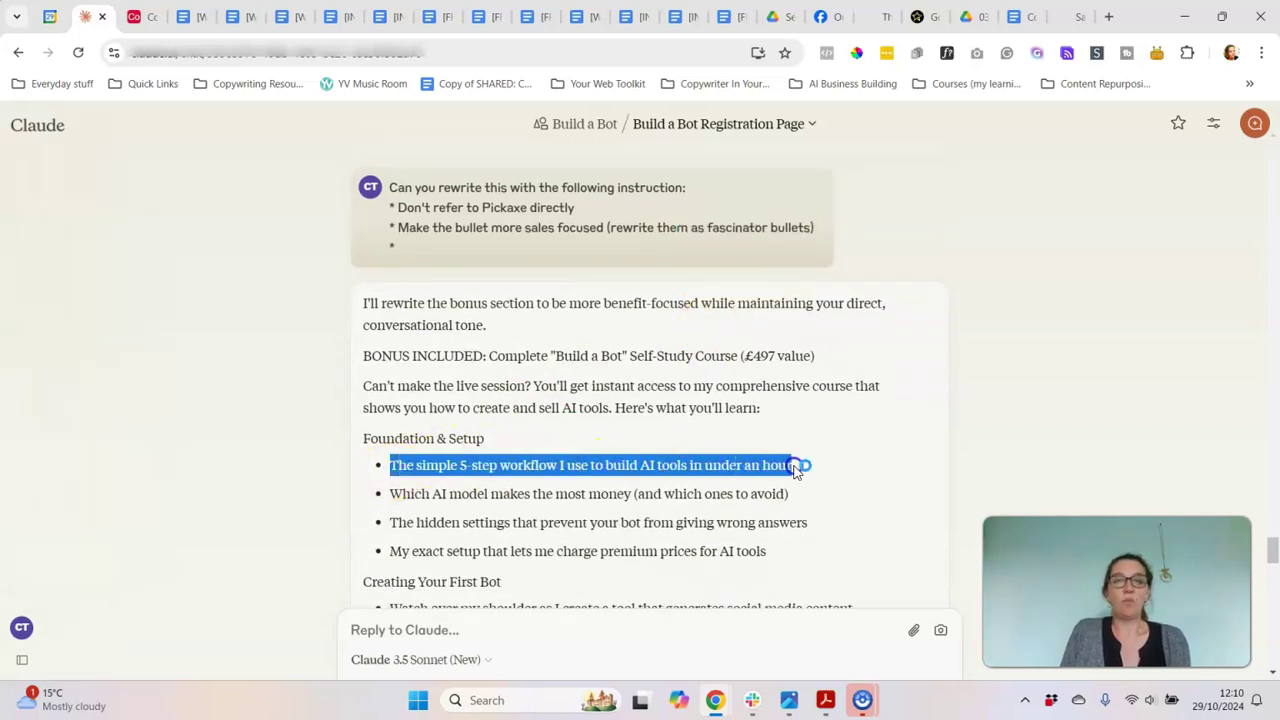
scroll(500, 277, up, 8)
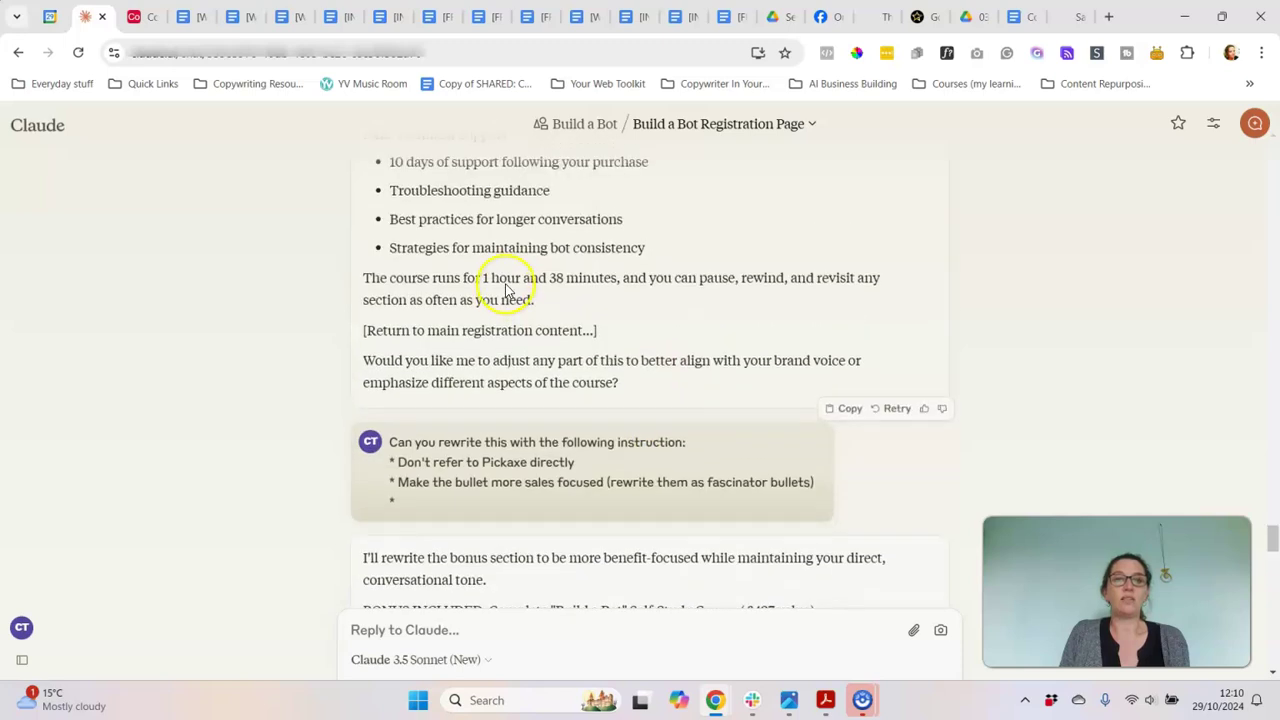
scroll(505, 290, up, 6)
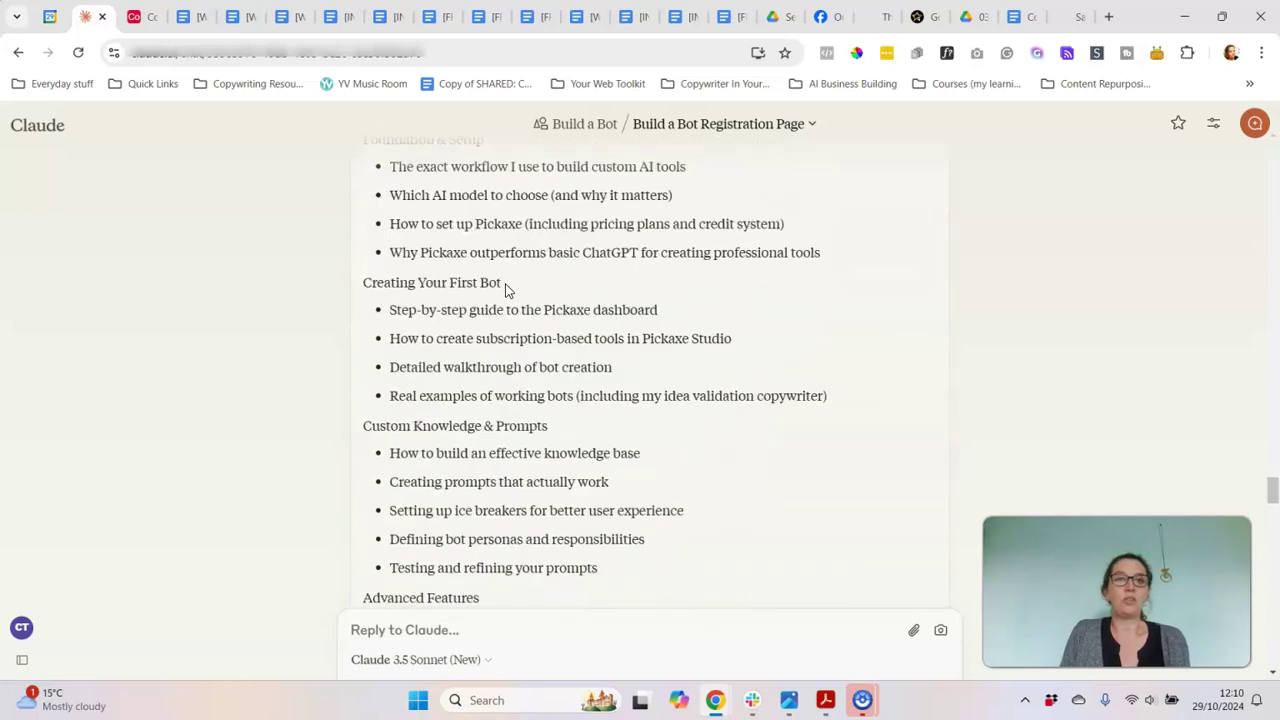
scroll(505, 287, up, 3)
drag(390, 403, 692, 400)
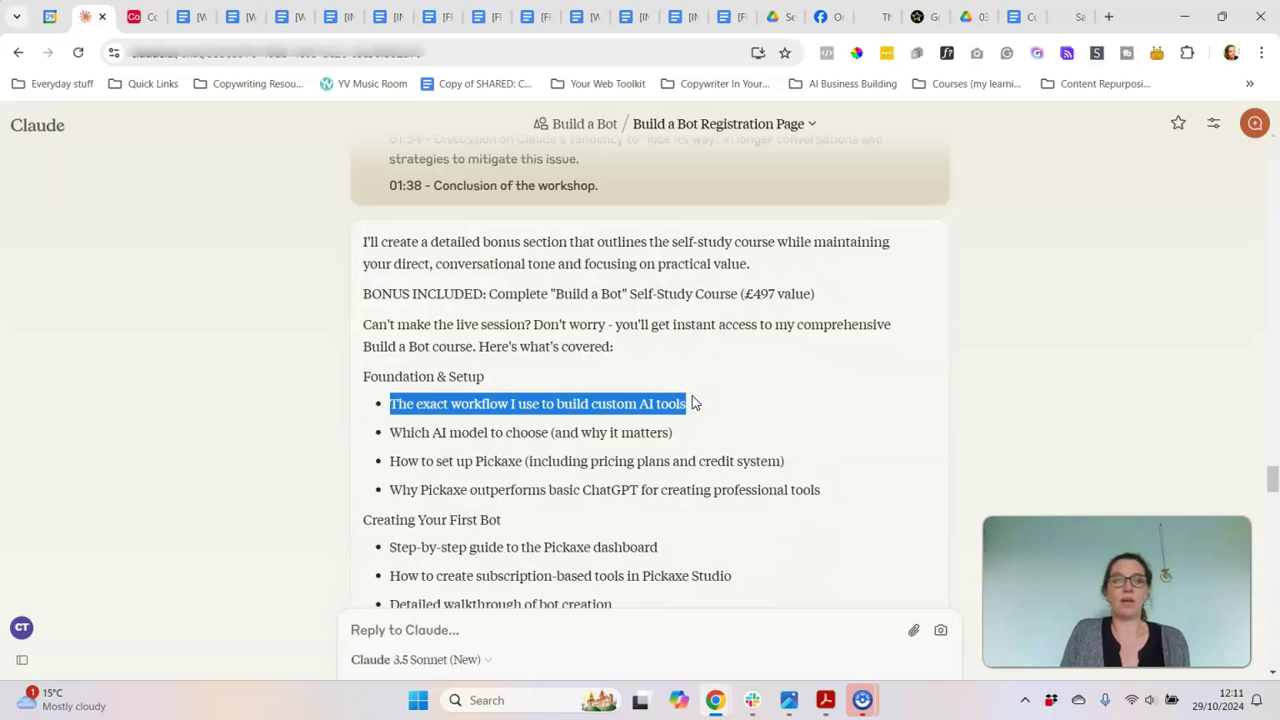
Review the rewritten bonus section, highlighting the bullets under Creating Your First Bot and reading on to Technical Support.
scroll(692, 397, down, 20)
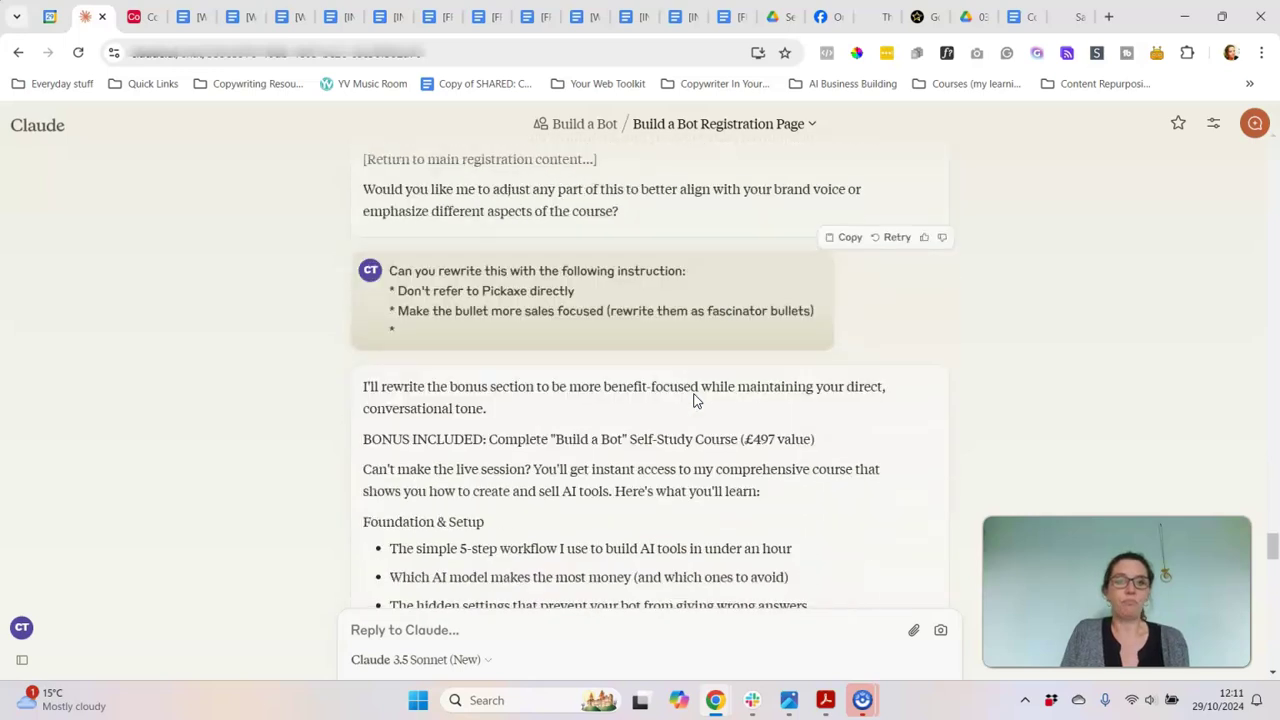
drag(400, 327, 770, 386)
scroll(766, 382, down, 1)
drag(391, 358, 772, 450)
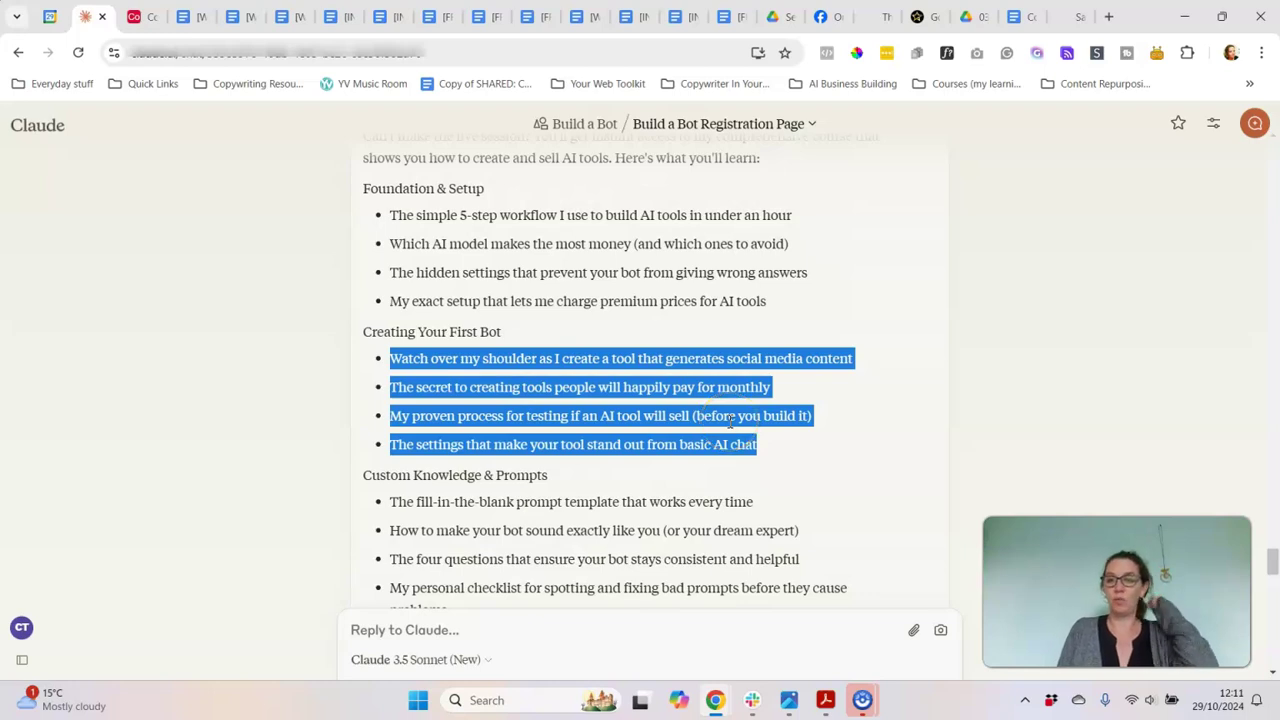
scroll(586, 350, down, 4)
scroll(589, 352, down, 3)
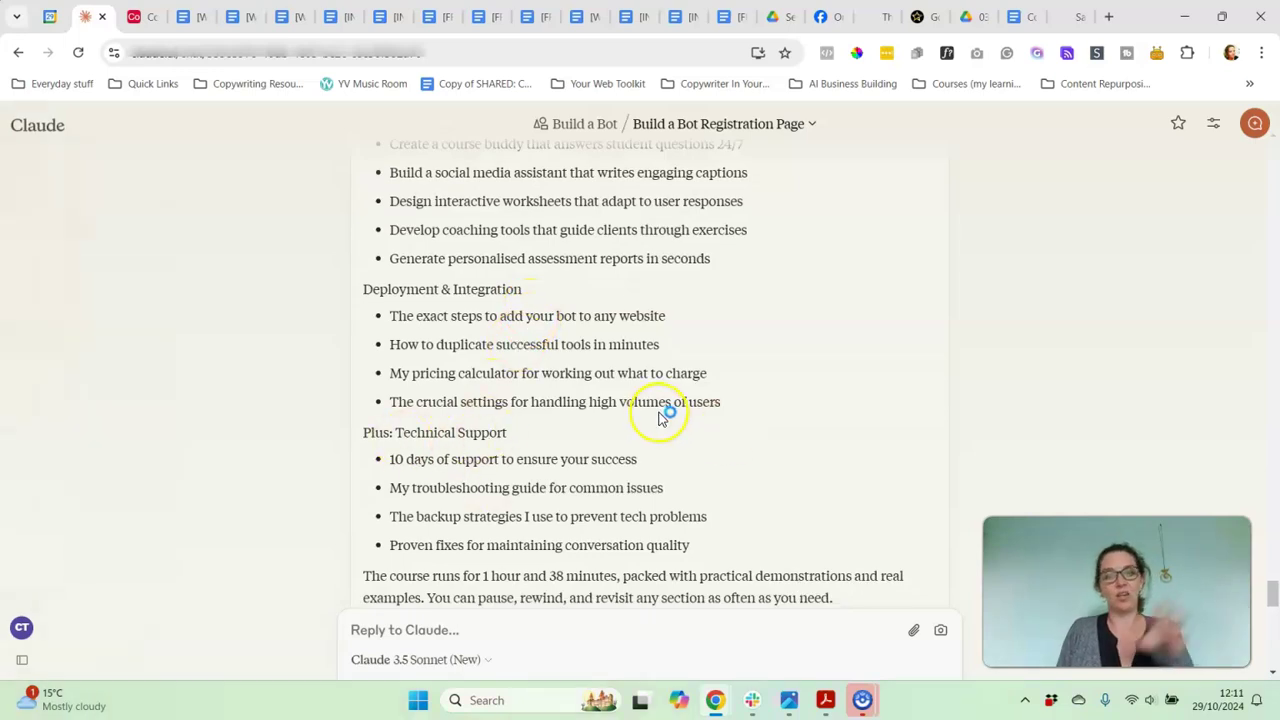
Highlight the follow-up request to remove the Real world applications and Technical support sections, and review the resulting final bonus copy.
scroll(660, 412, down, 4)
drag(409, 342, 543, 366)
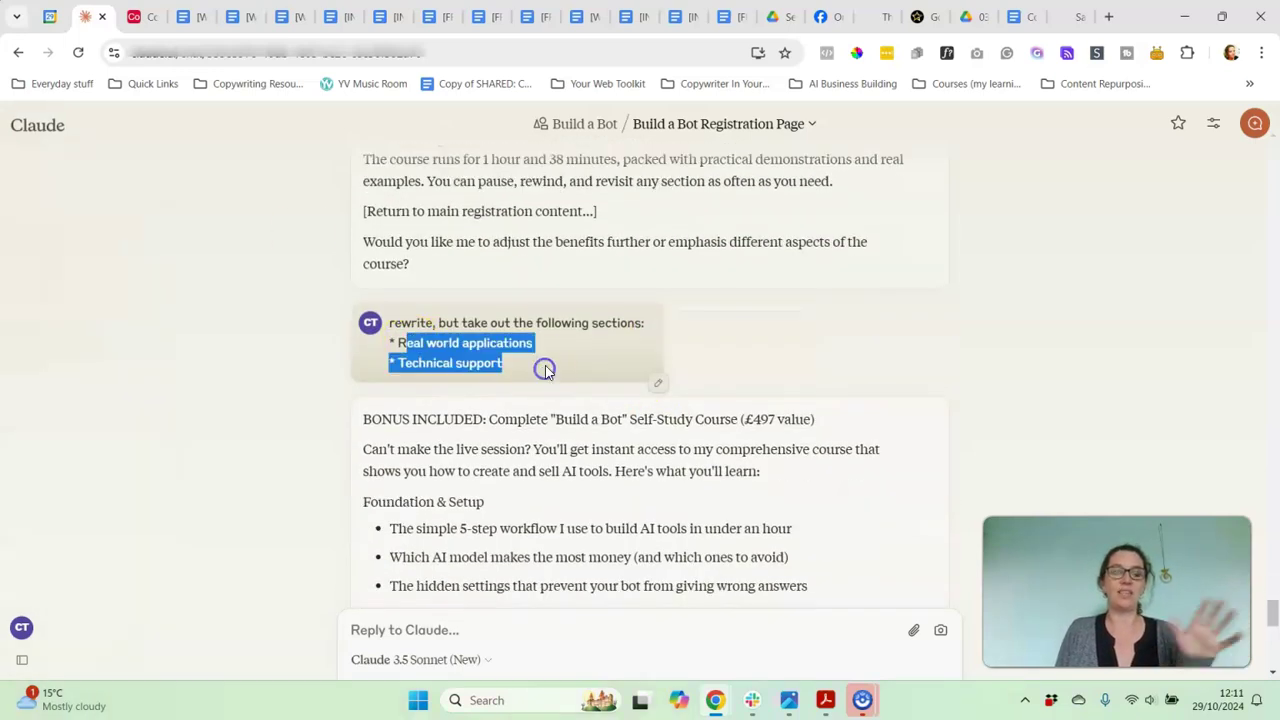
scroll(543, 366, down, 8)
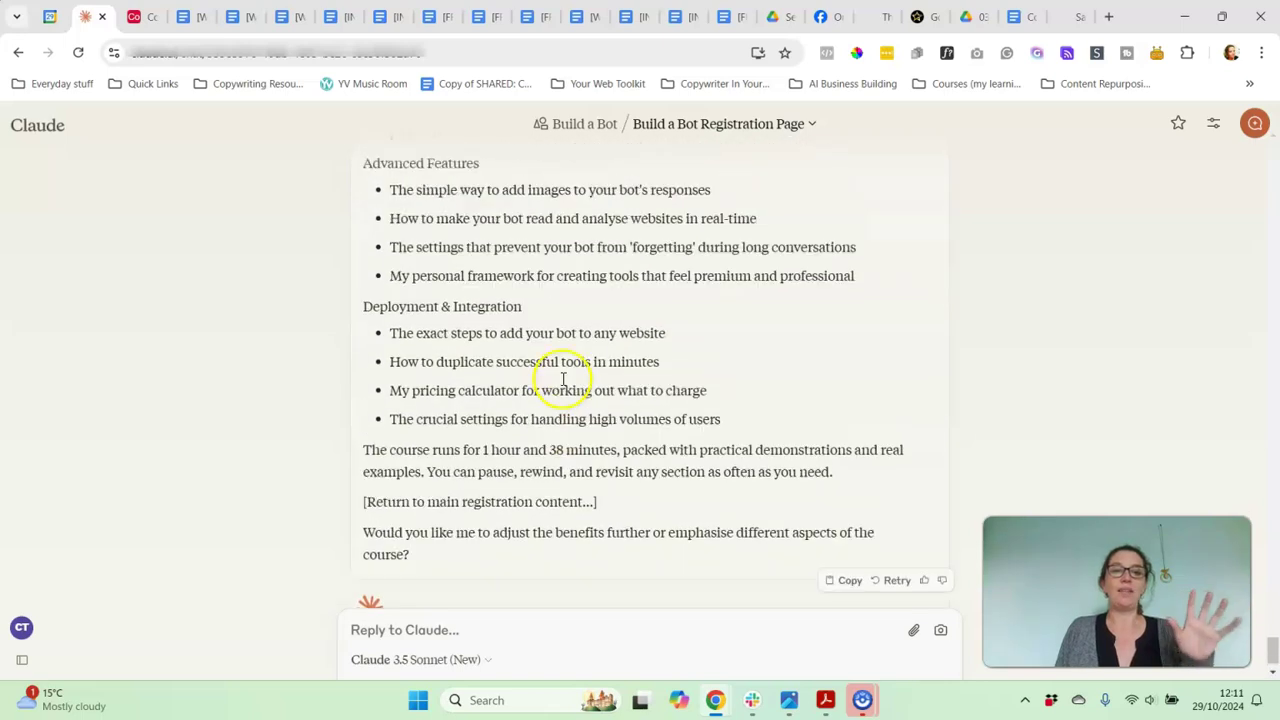
scroll(580, 371, up, 2)
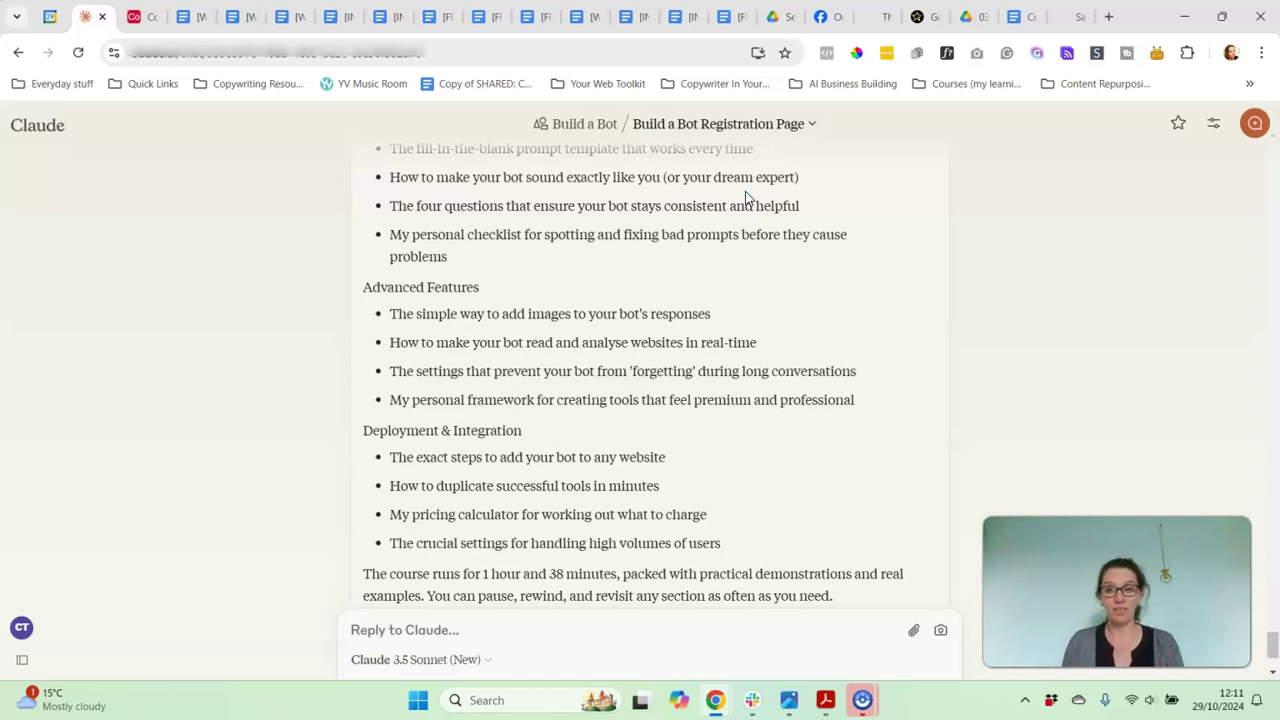
View the Build a Bot project's chat list, and open the Emails sequences table of the Frameworks base in Airtable.
click(608, 127)
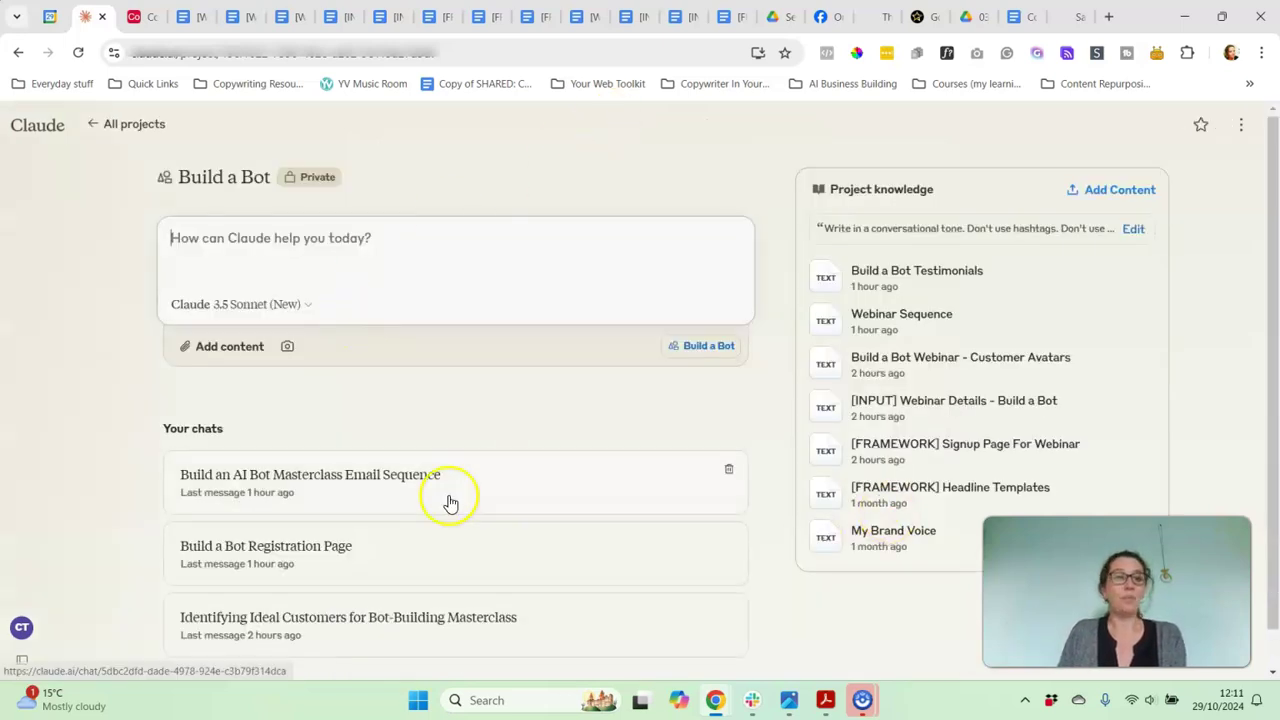
scroll(350, 476, down, 1)
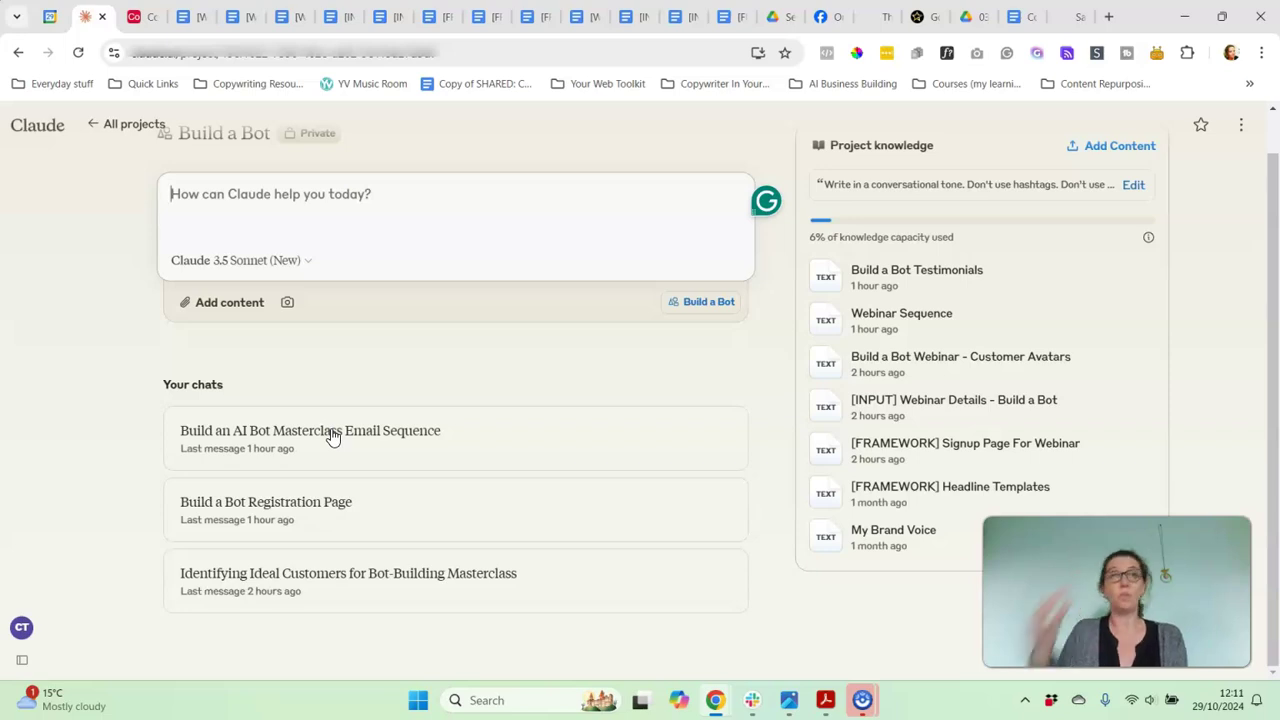
click(138, 16)
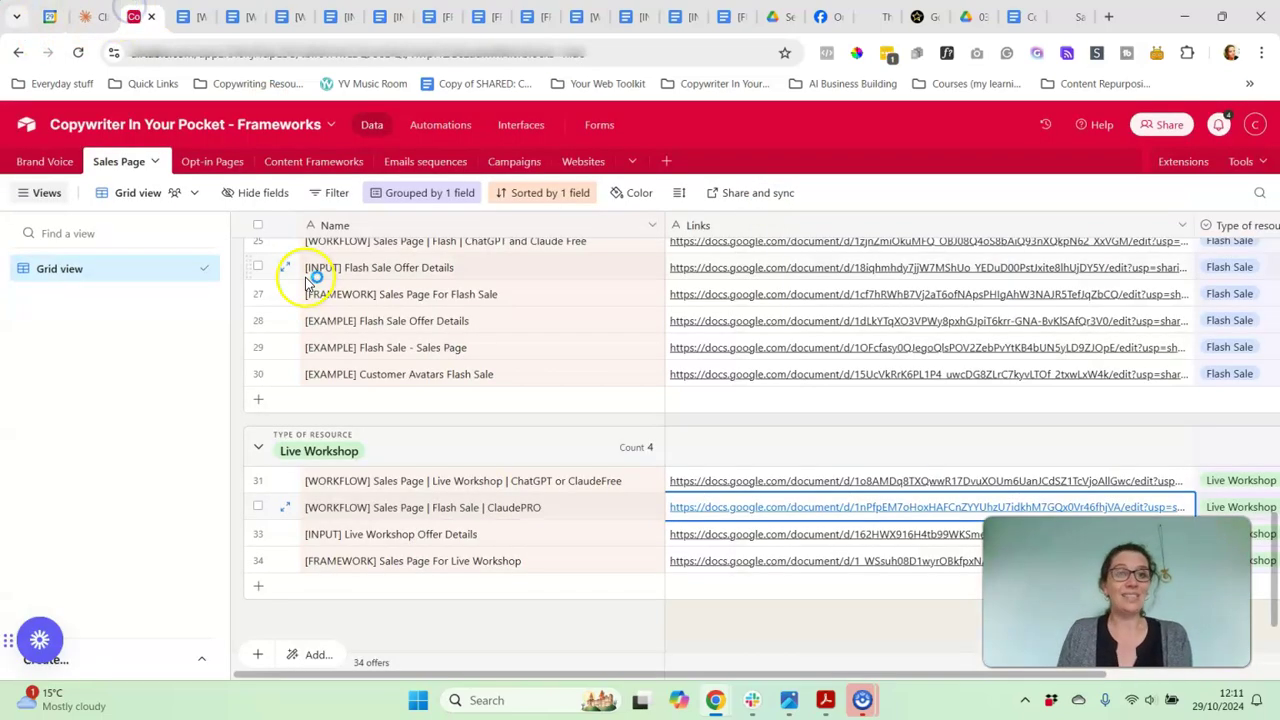
click(418, 165)
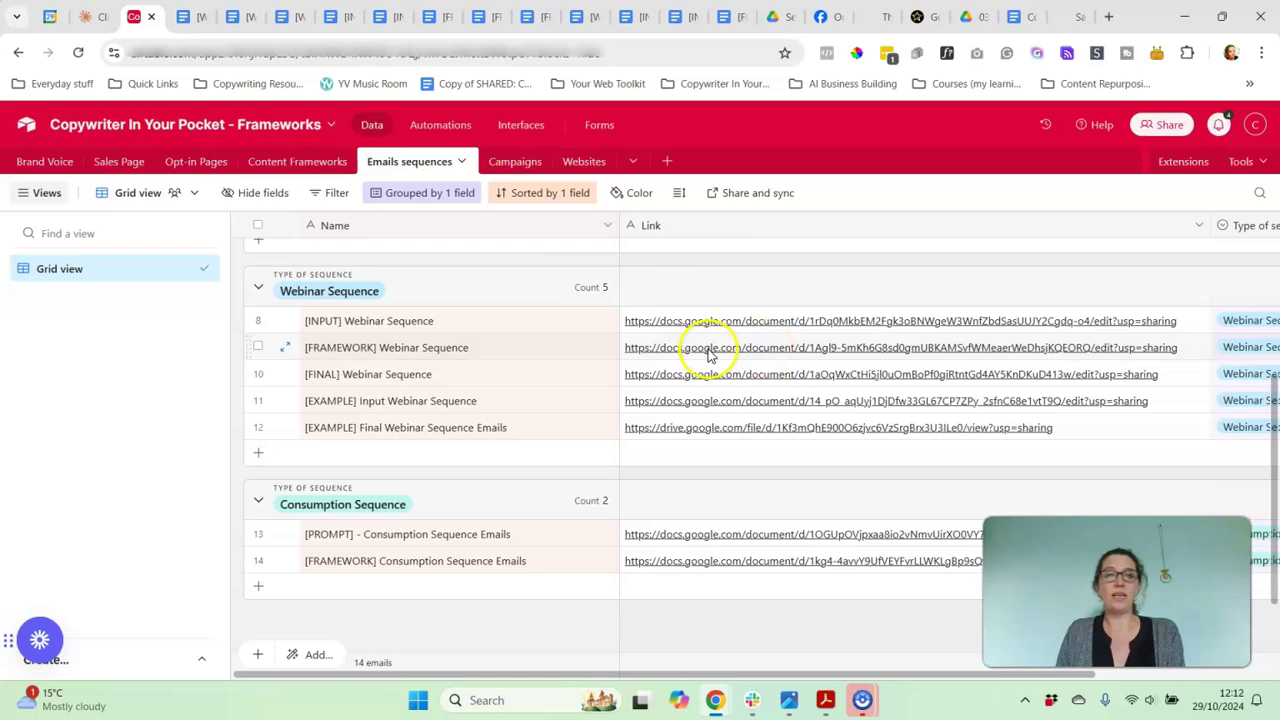
Open the [FRAMEWORK] Webinar Sequence document from its link and examine the structure for "Email 1: share results".
scroll(705, 400, up, 2)
click(703, 432)
click(757, 430)
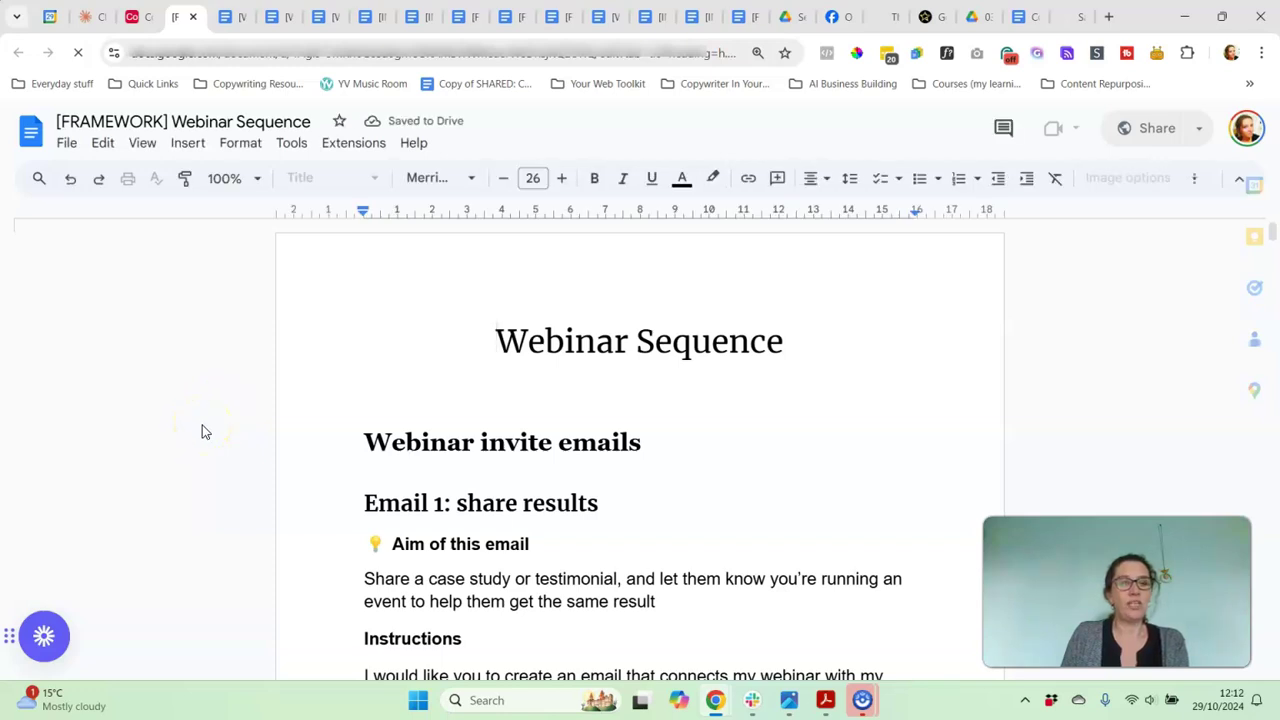
scroll(672, 425, down, 5)
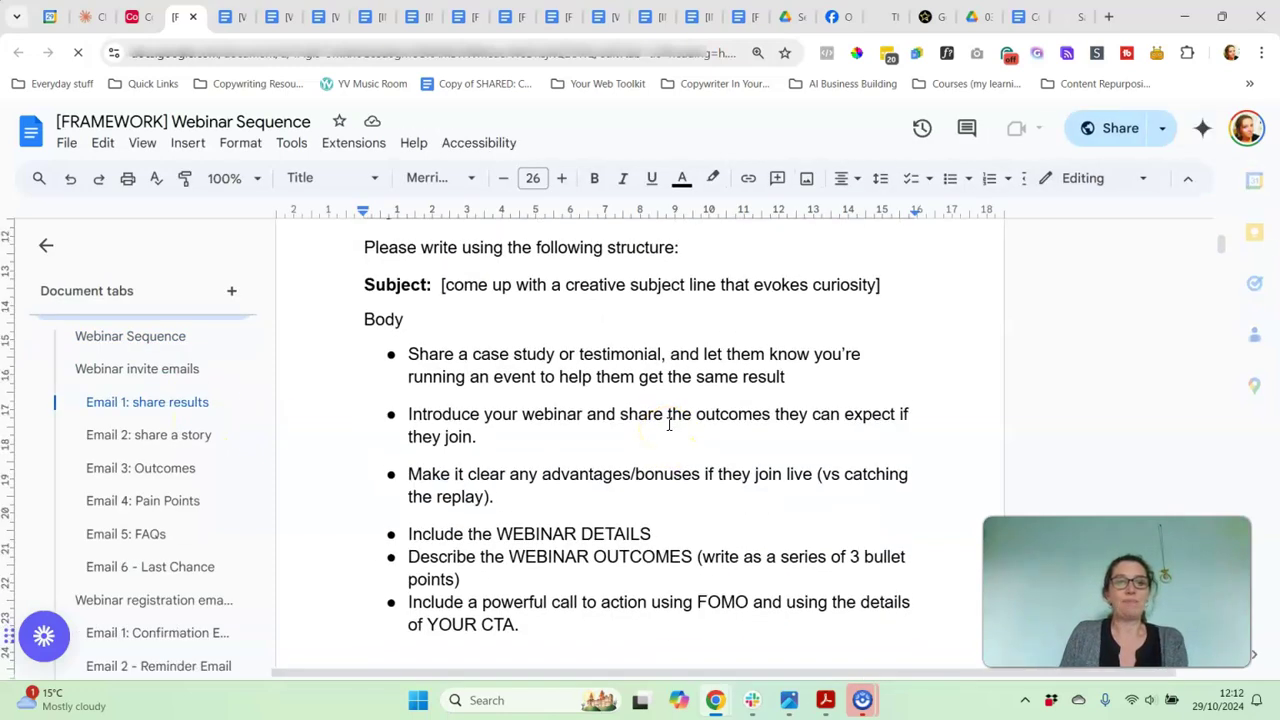
Read from the Email 1 structure on to the "Email 2: share a story" structure in the framework document.
scroll(667, 422, up, 3)
scroll(557, 403, down, 5)
scroll(560, 403, down, 10)
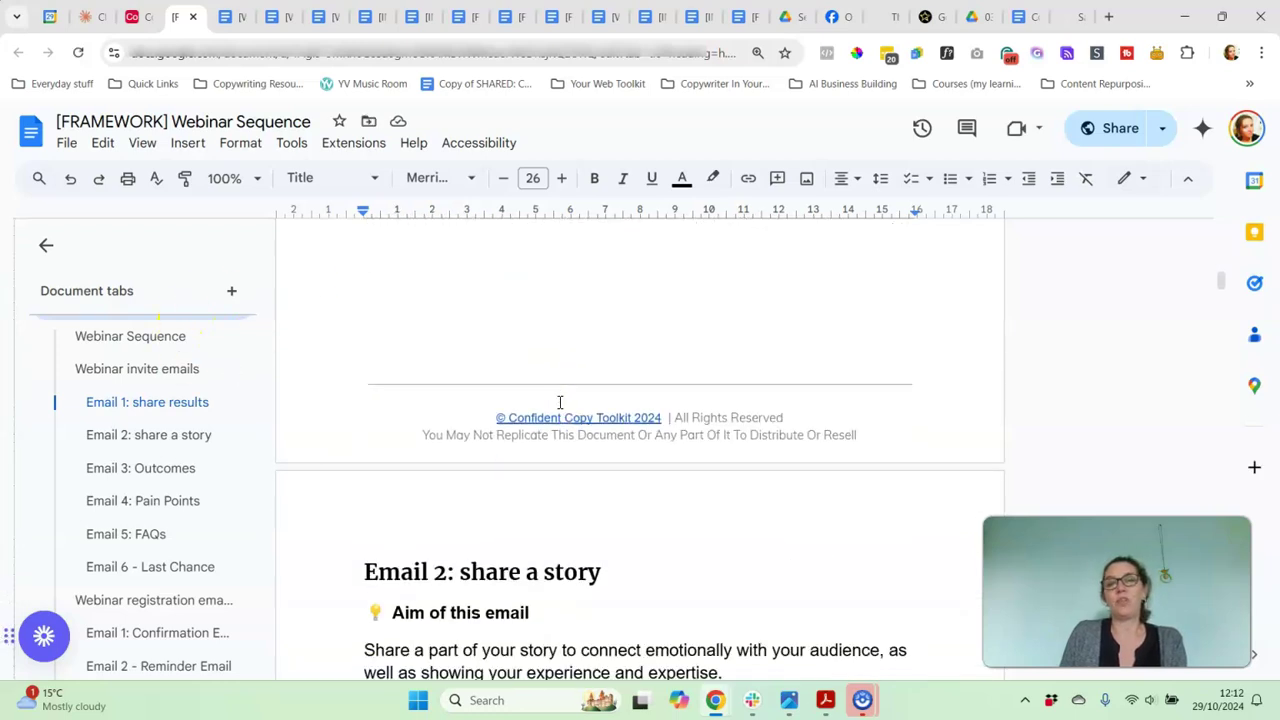
scroll(560, 403, down, 2)
scroll(560, 403, down, 4)
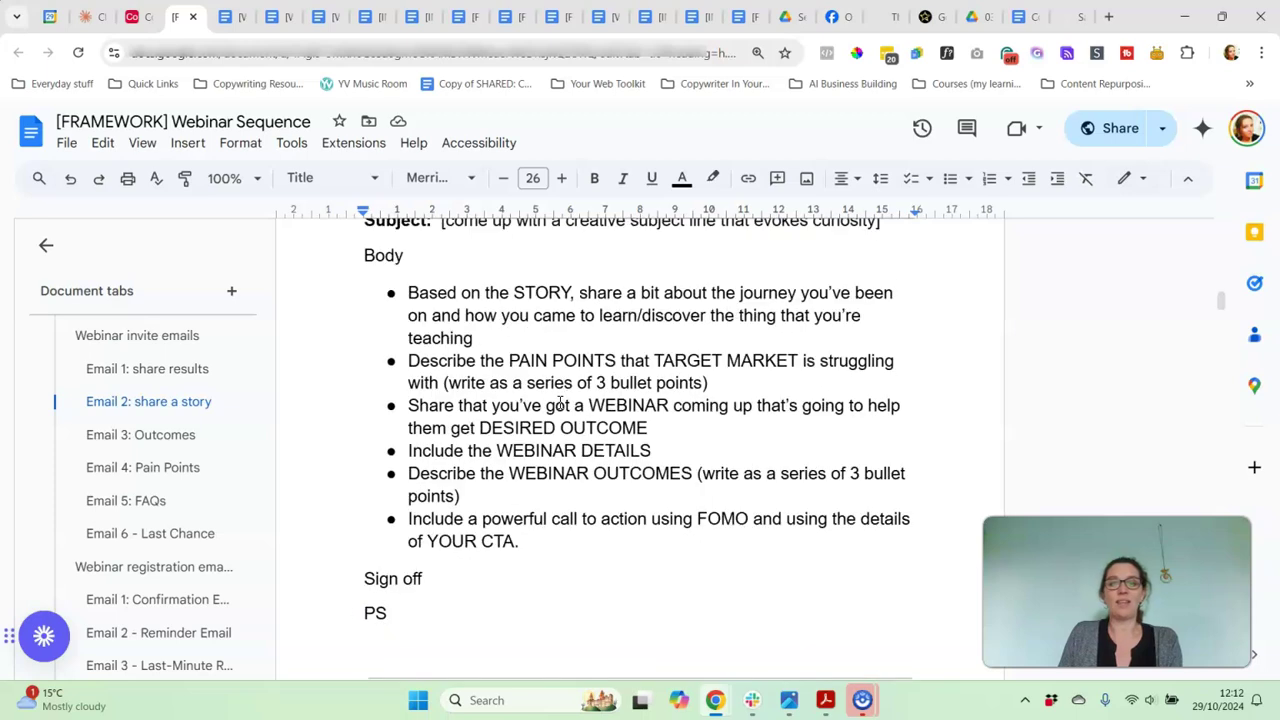
click(528, 398)
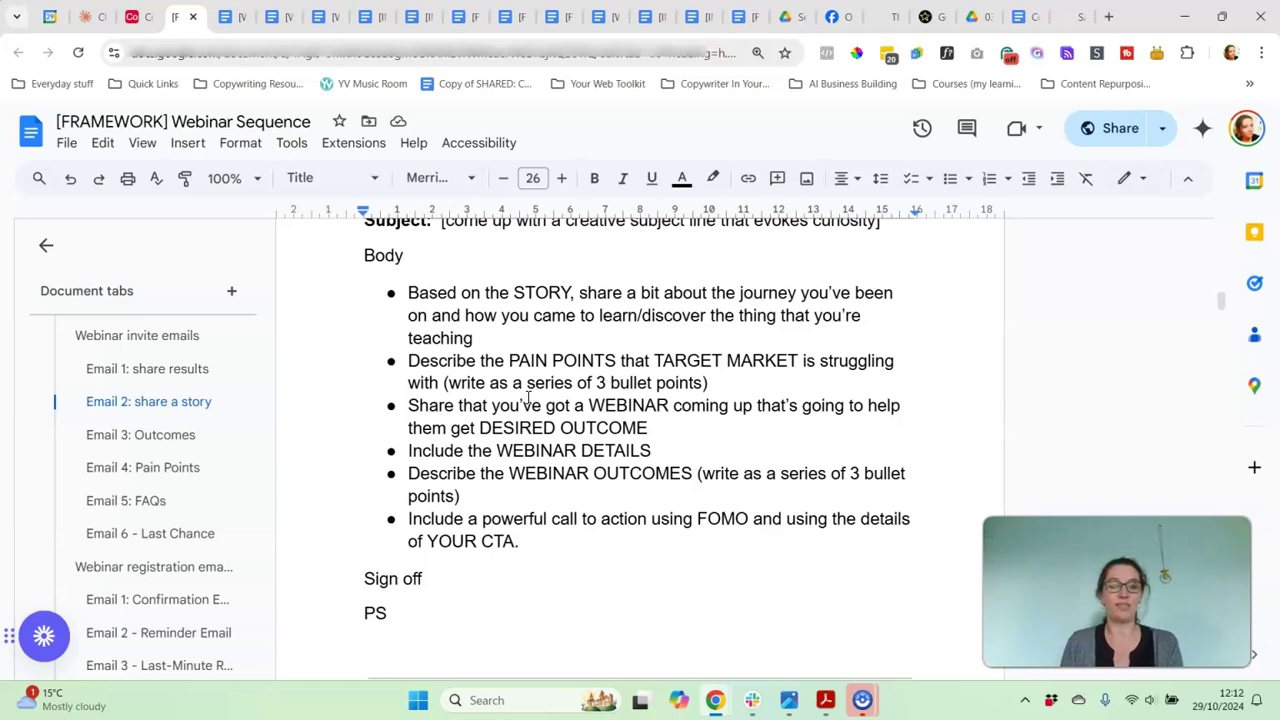
Select the entire text of the [FRAMEWORK] Webinar Sequence document.
scroll(540, 380, up, 5)
click(619, 375)
key(ctrl+a)
click(617, 374)
key(ctrl+a)
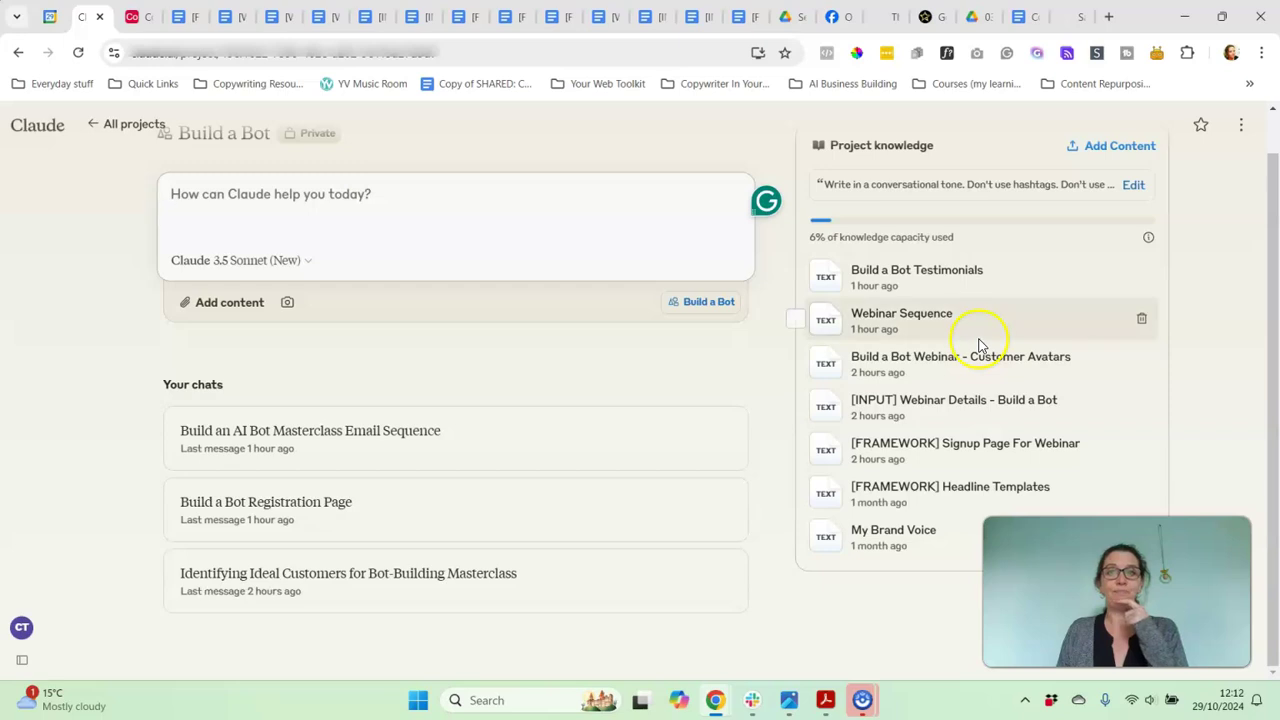
In the Build a Bot project in Claude, view the Webinar Sequence knowledge file, skim its email structures and close it.
click(858, 317)
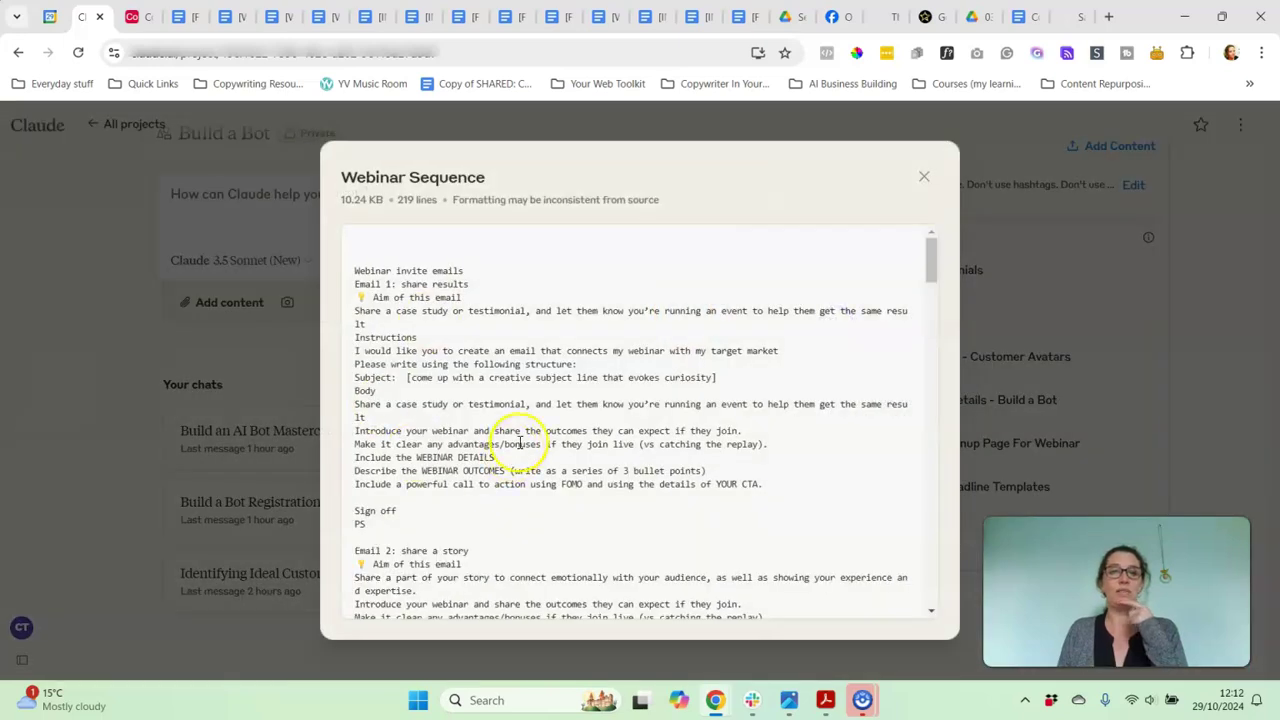
scroll(693, 413, down, 6)
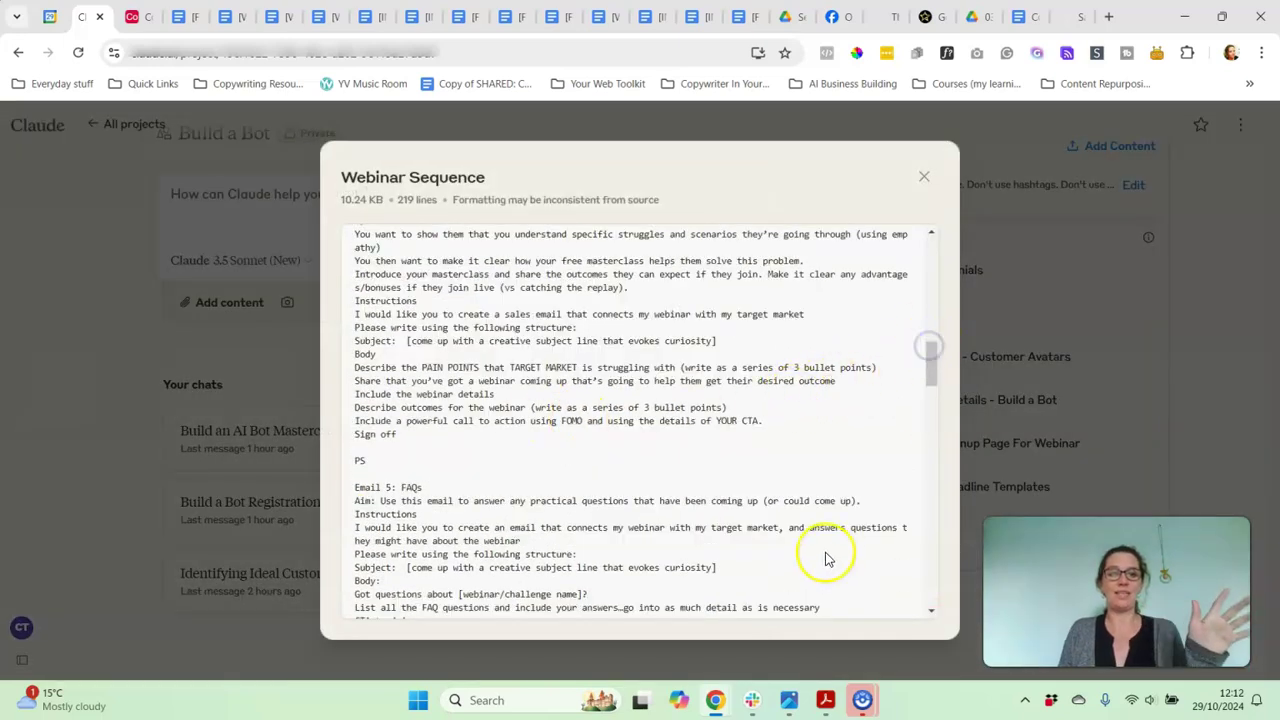
scroll(957, 247, down, 5)
click(922, 177)
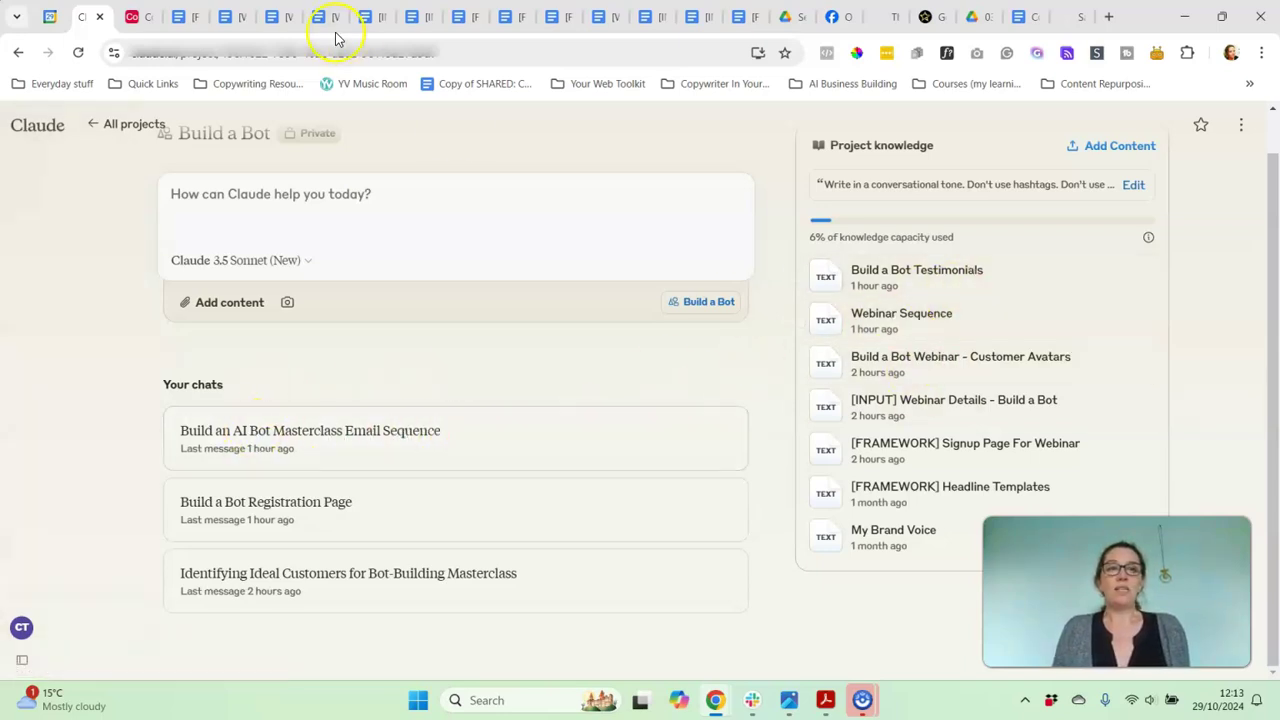
Revisit "Email 1: share results" in the framework document, and view the Build a Bot Testimonials file in the Claude project.
click(185, 20)
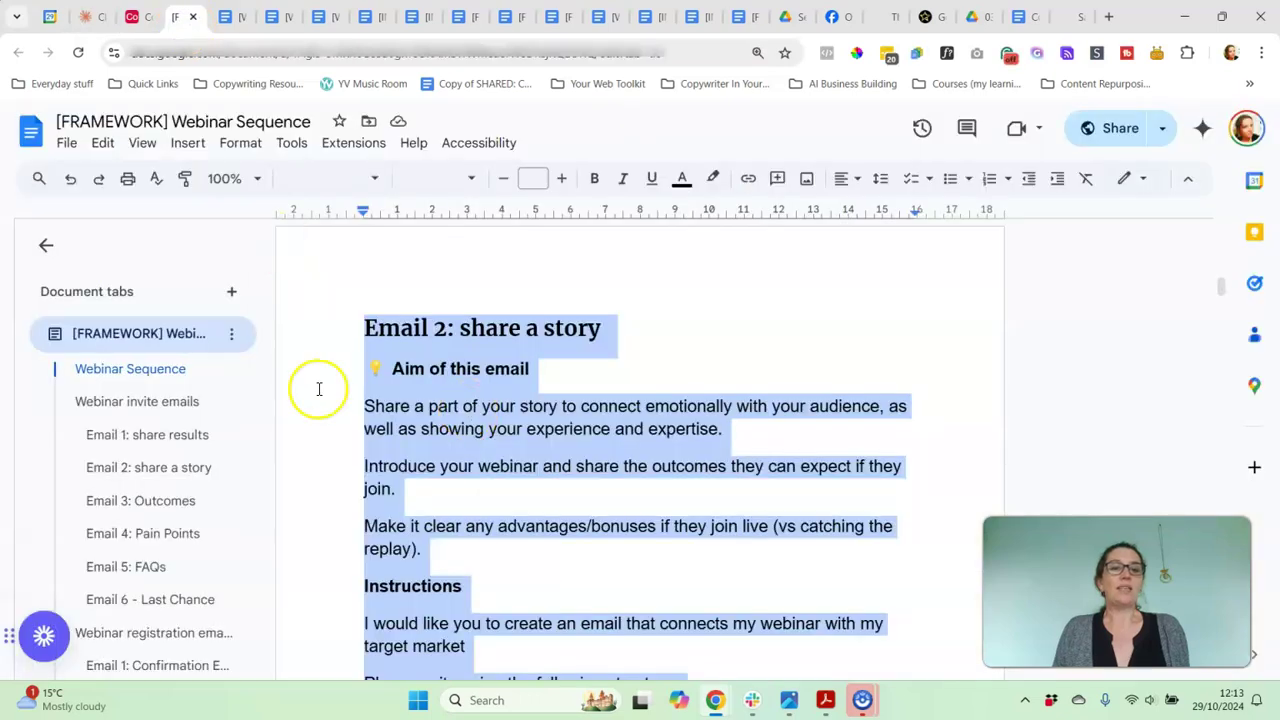
click(137, 442)
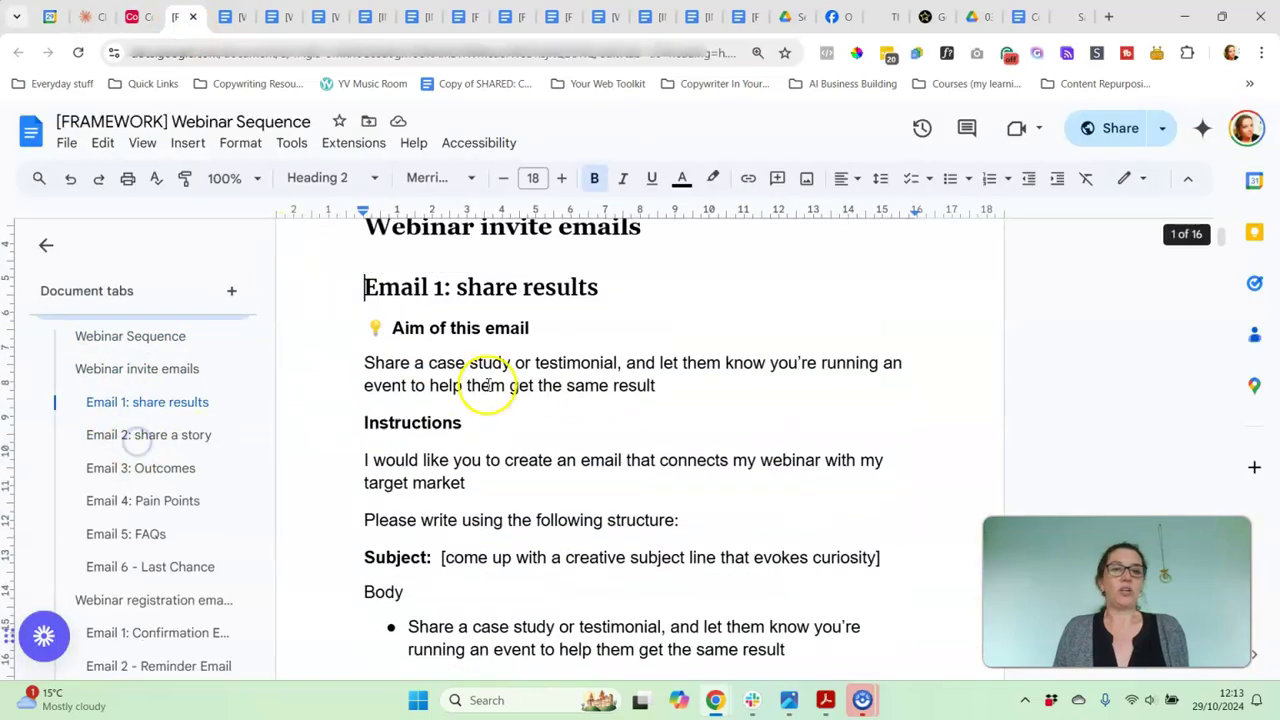
click(95, 20)
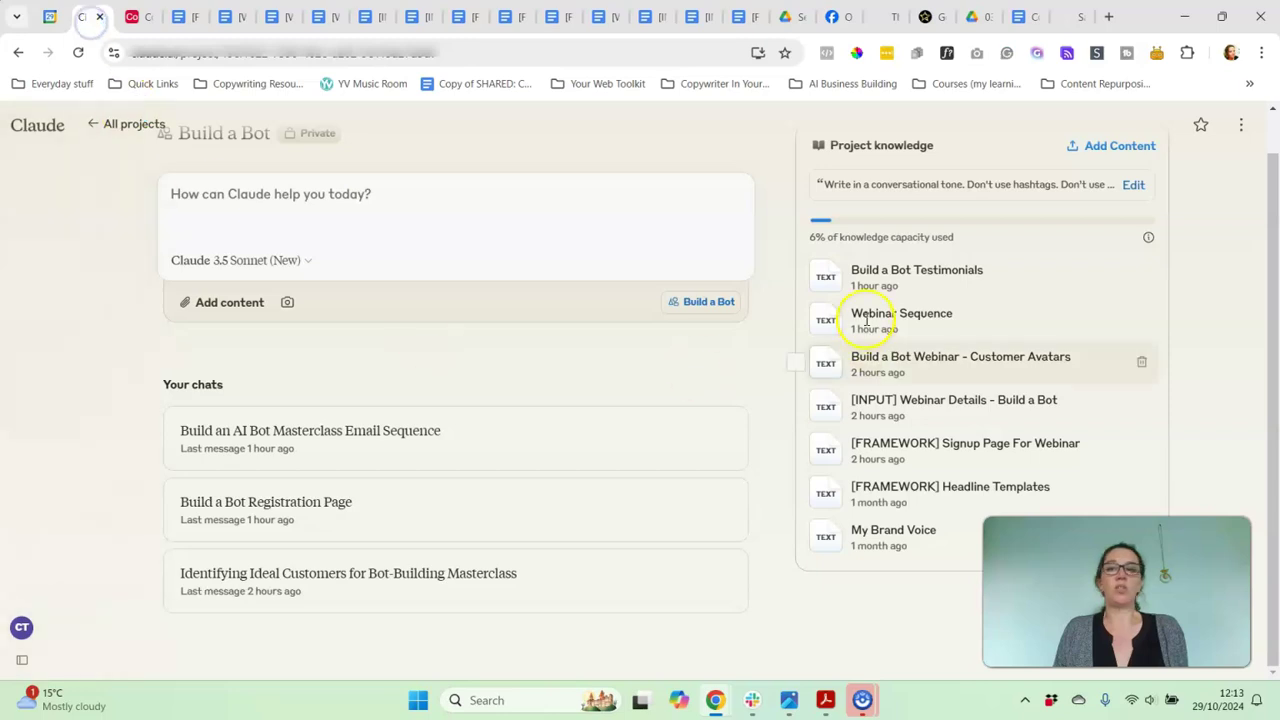
click(828, 279)
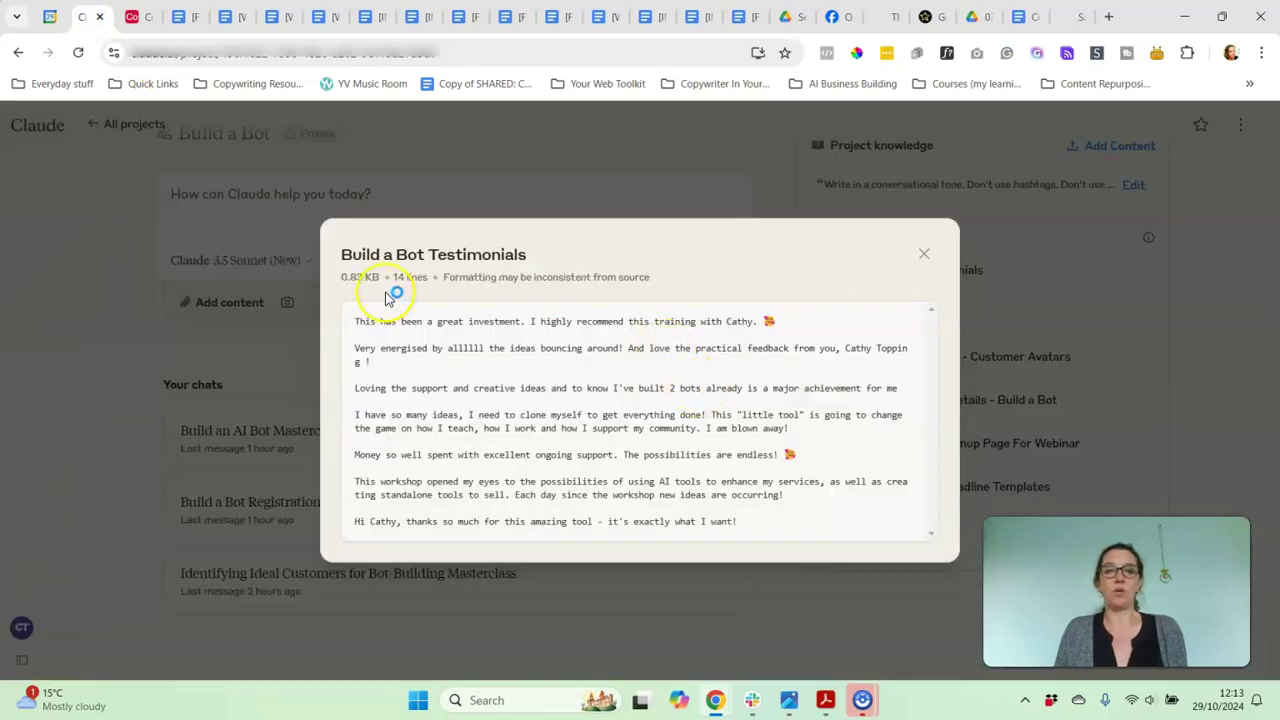
click(924, 254)
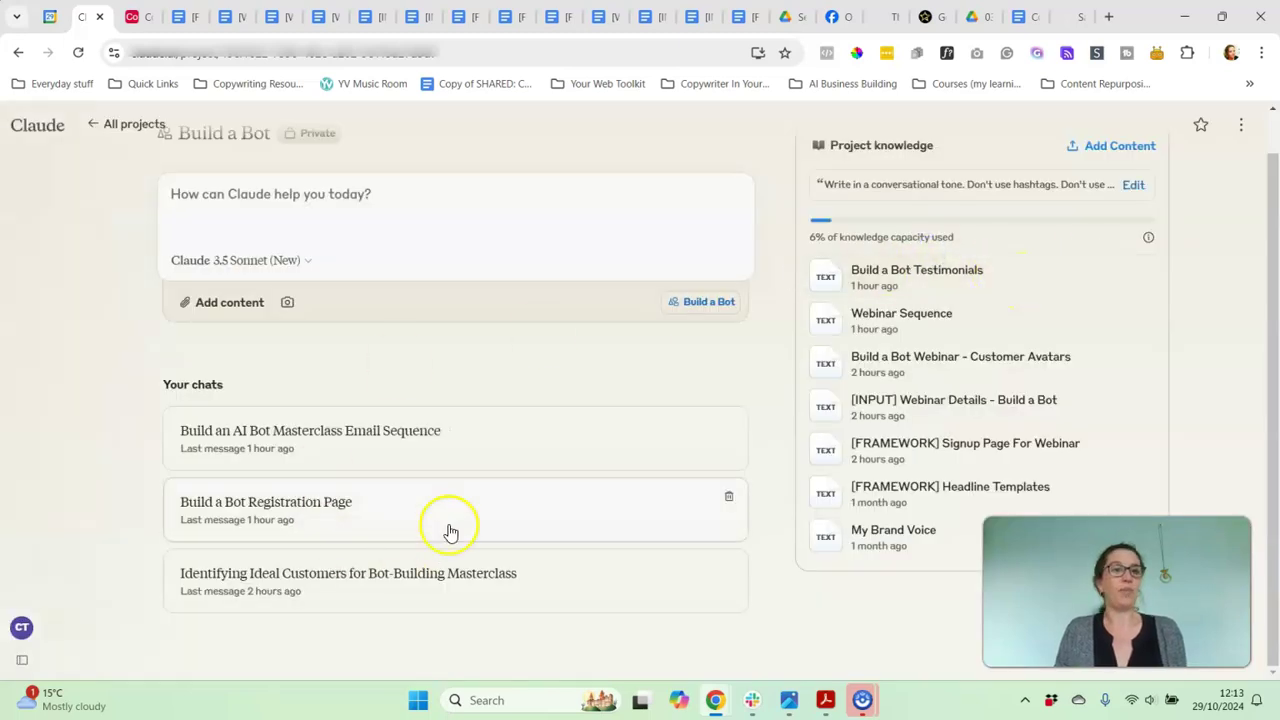
Open the Build an AI Bot Masterclass Email Sequence chat, and highlight the "Prompt for Claude Pro" text in the framework document.
click(343, 429)
click(189, 18)
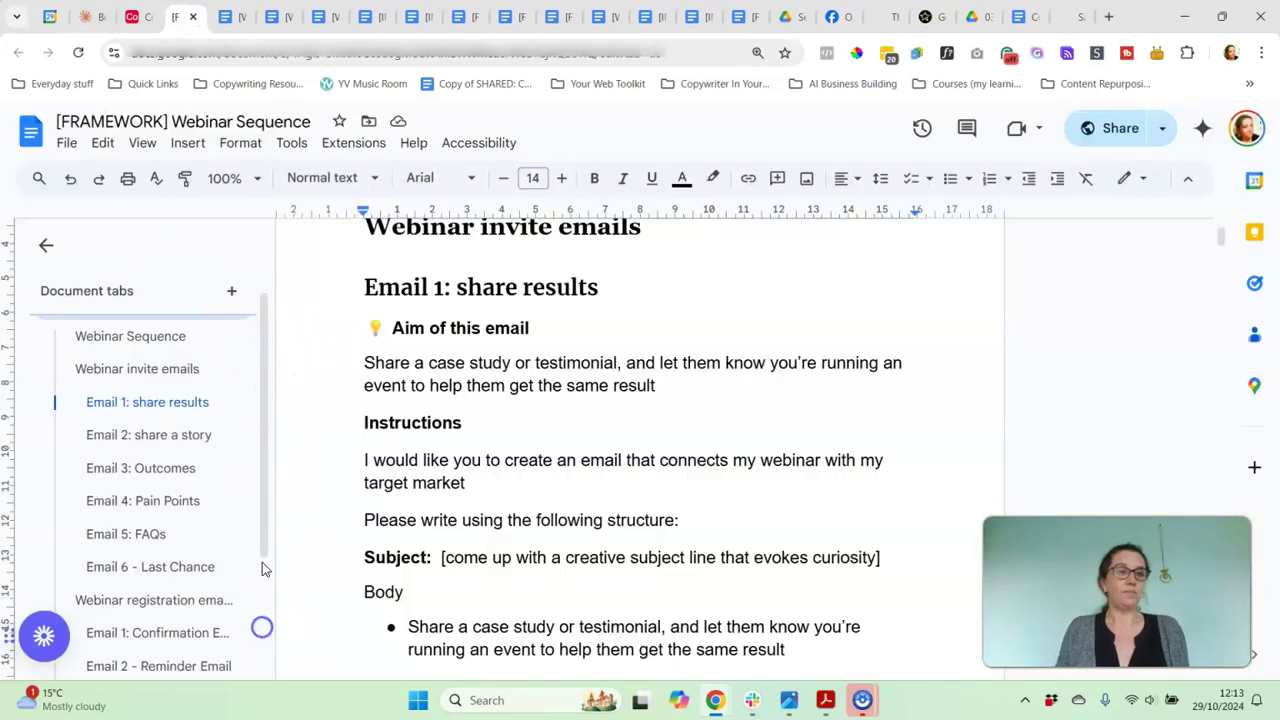
scroll(260, 626, down, 3)
click(160, 618)
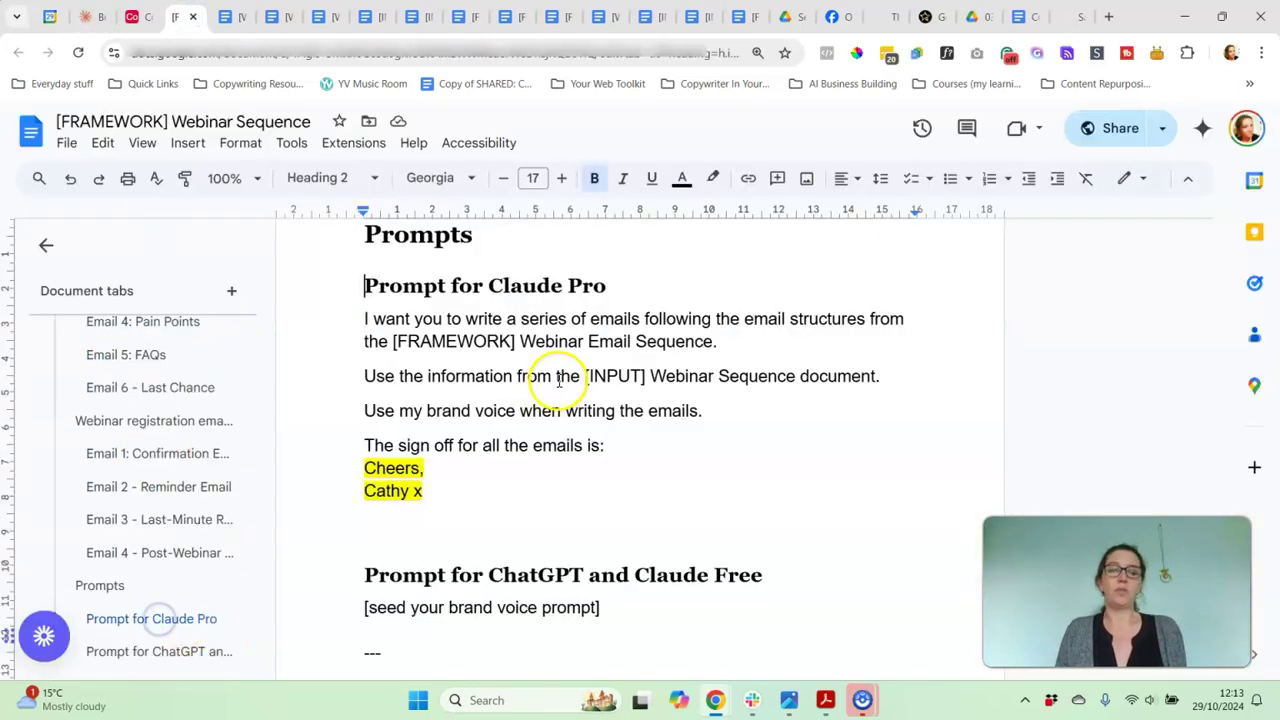
drag(402, 320, 594, 483)
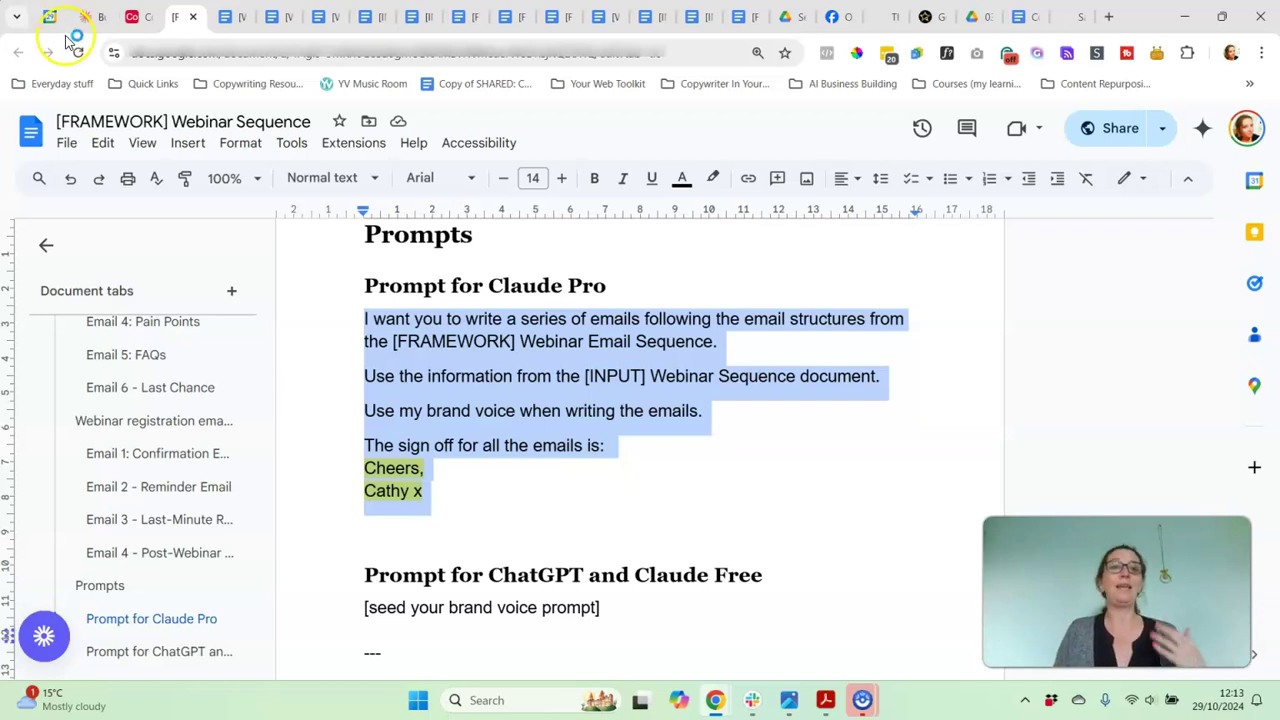
Return to the first message of the Claude email sequence chat and highlight its email structure and [INPUT] Webinar Details instructions.
click(90, 17)
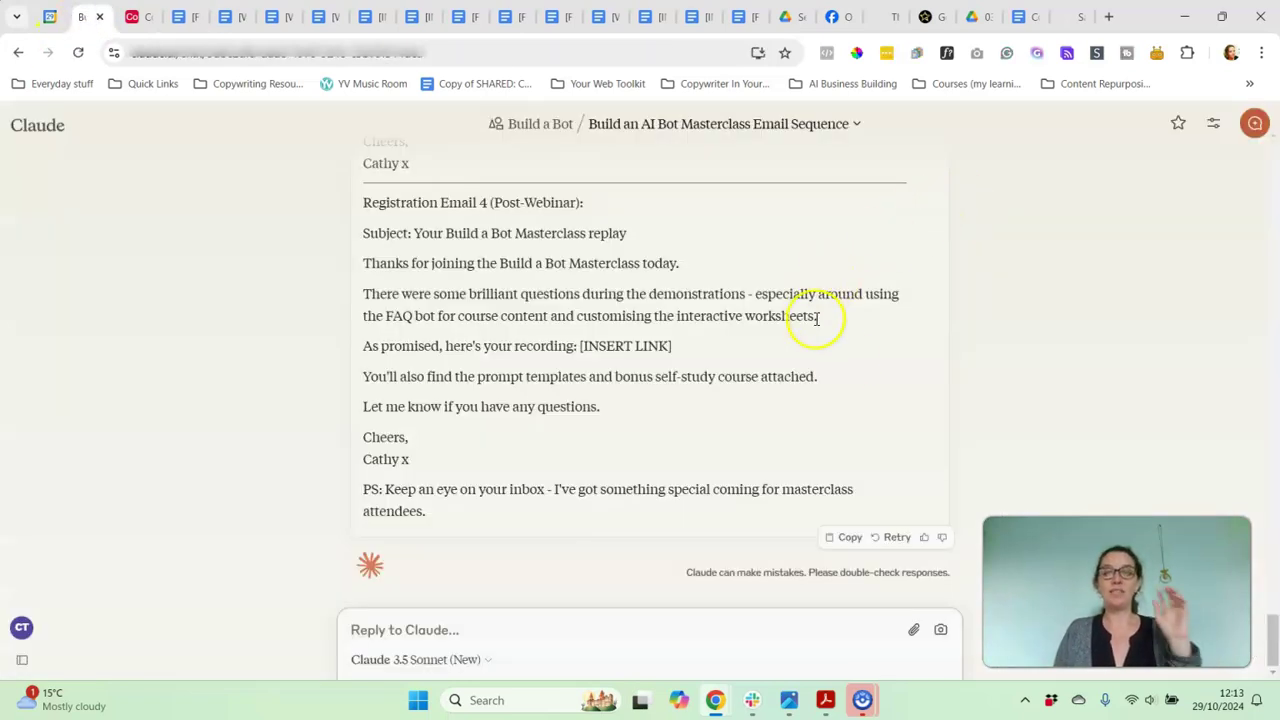
drag(1270, 630, 1275, 122)
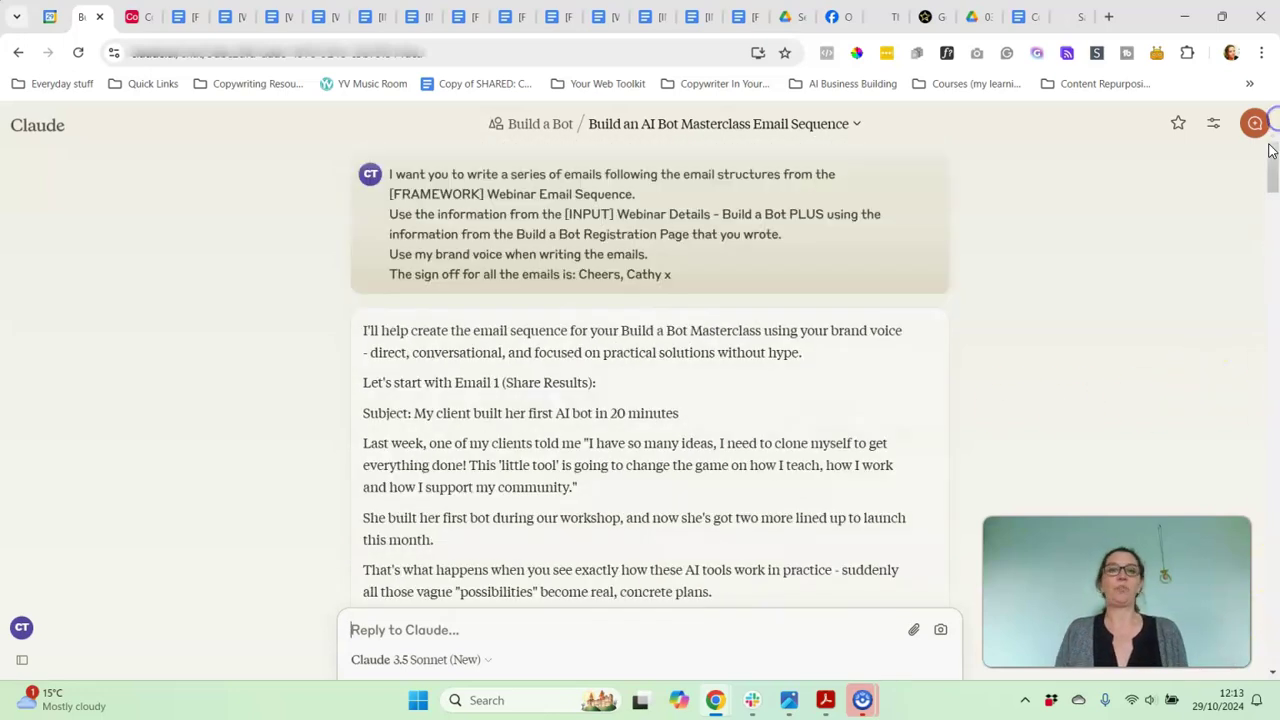
drag(441, 176, 705, 193)
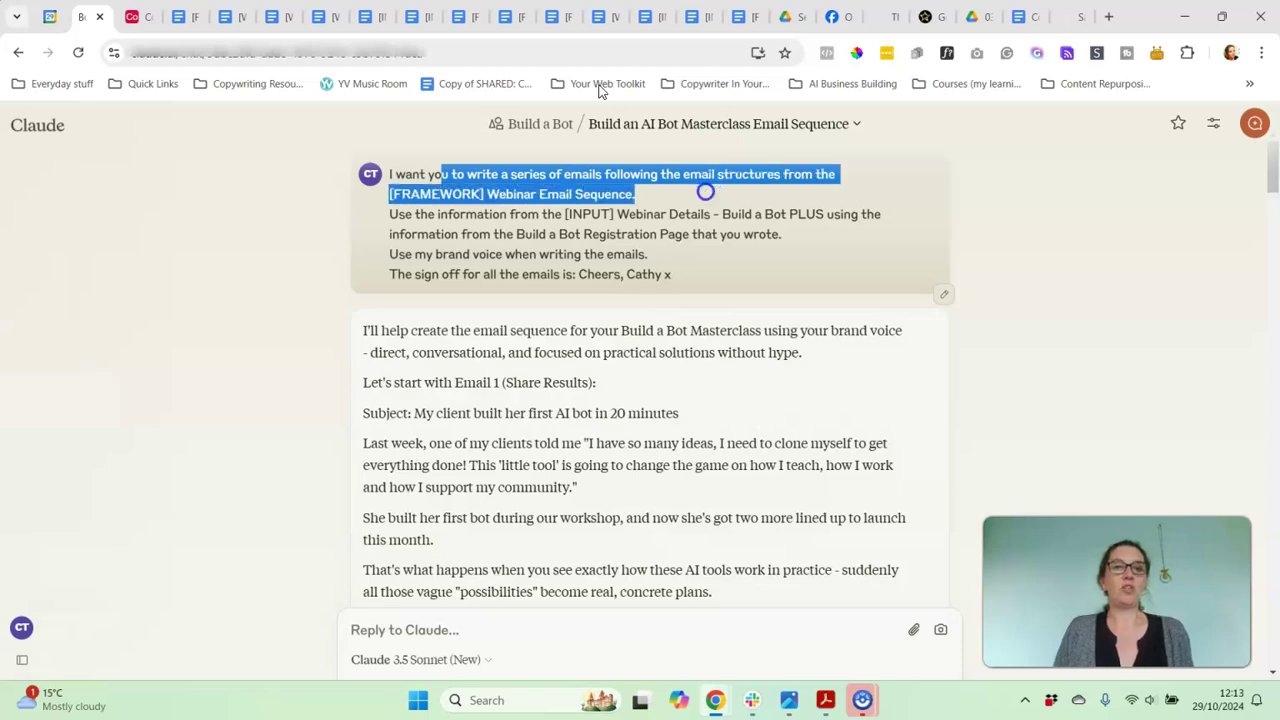
drag(389, 214, 793, 212)
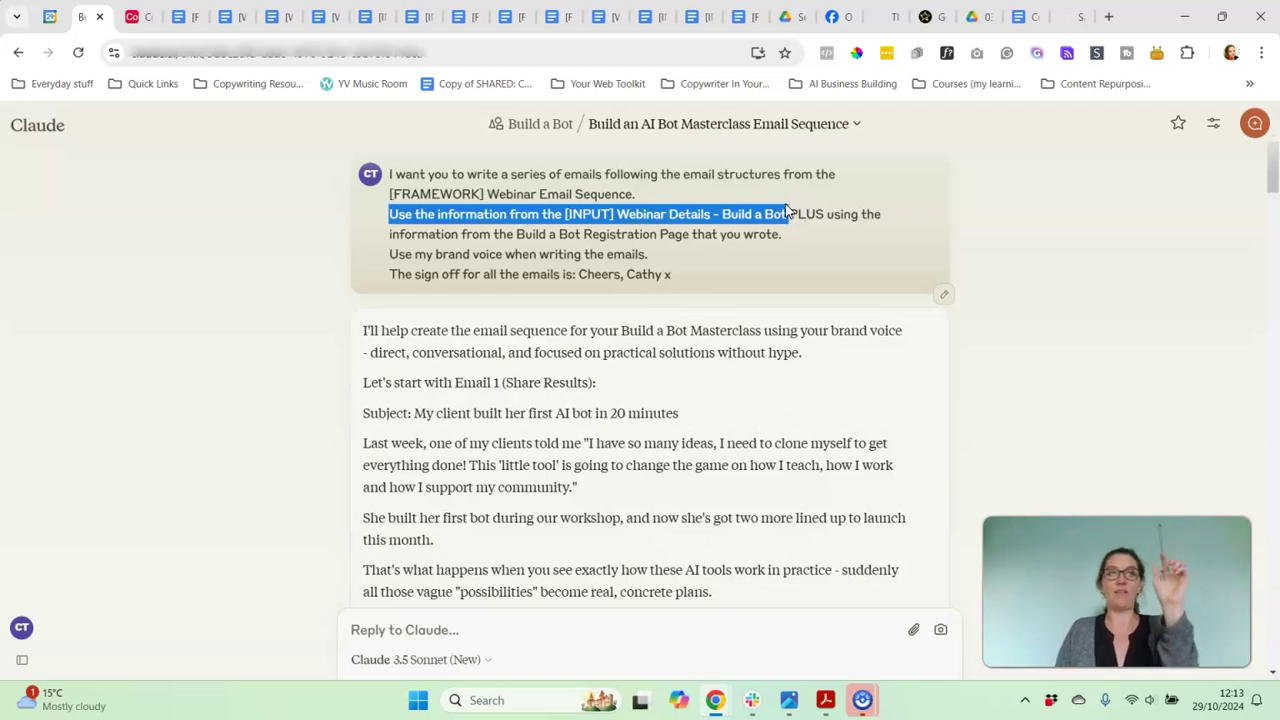
click(660, 106)
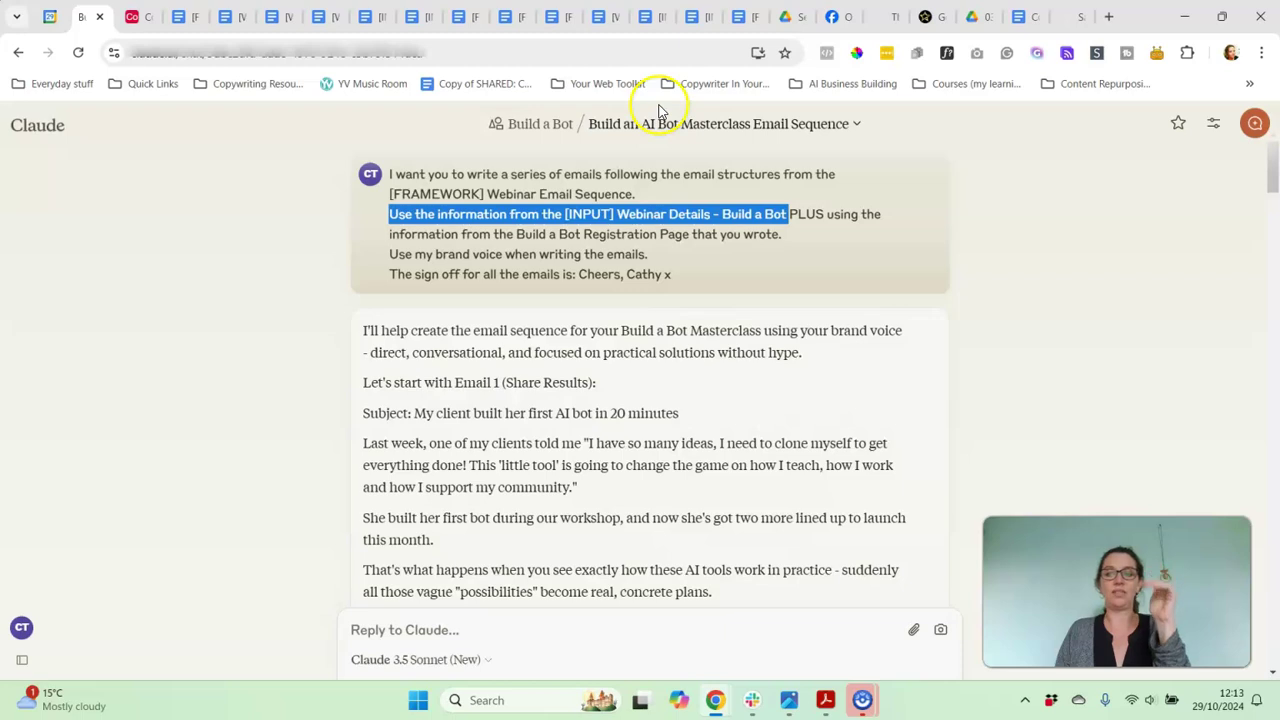
click(783, 199)
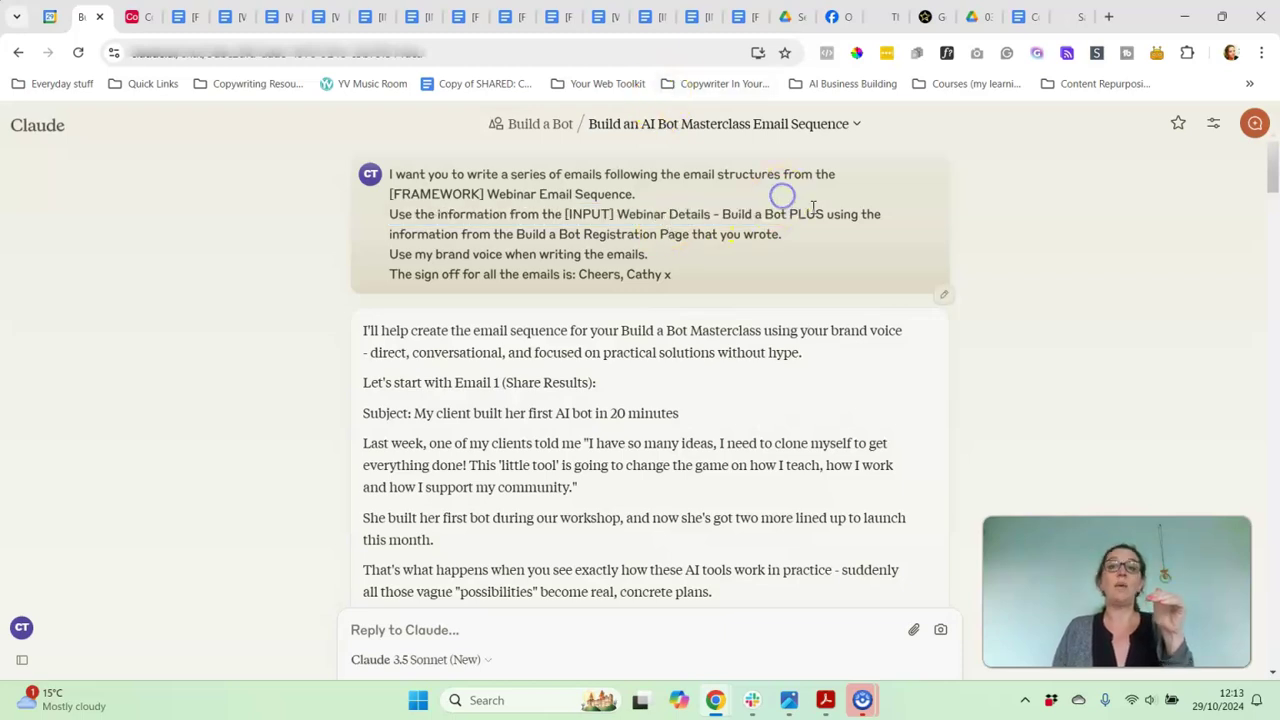
Highlight the prompt's instruction to use the Build a Bot Registration Page information, and its email sign-off line.
drag(824, 213, 389, 176)
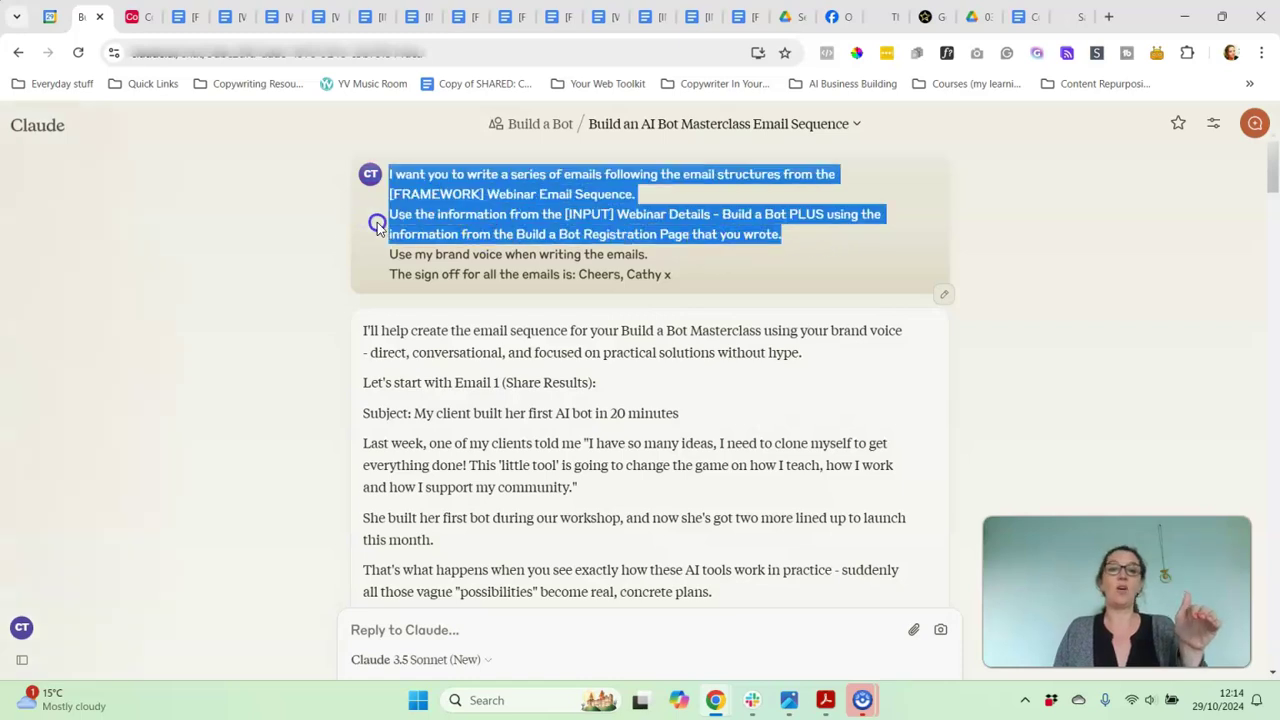
drag(377, 223, 393, 217)
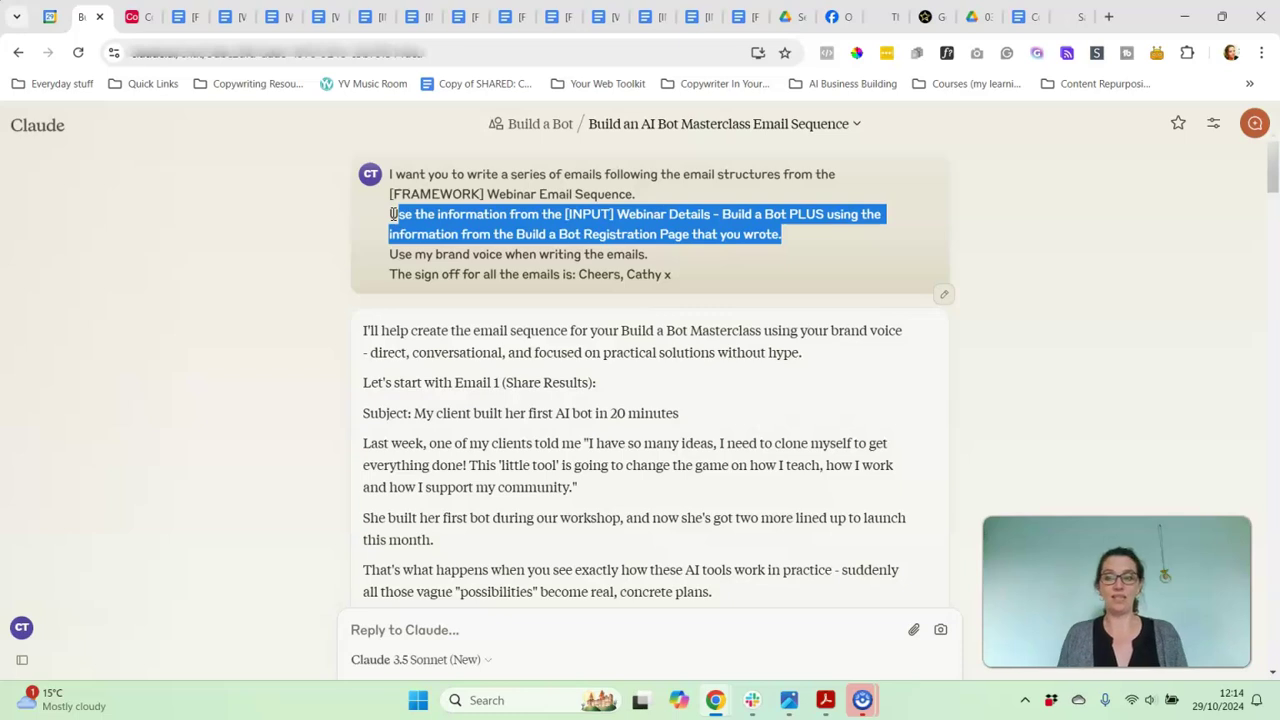
drag(277, 157, 565, 256)
drag(398, 276, 675, 285)
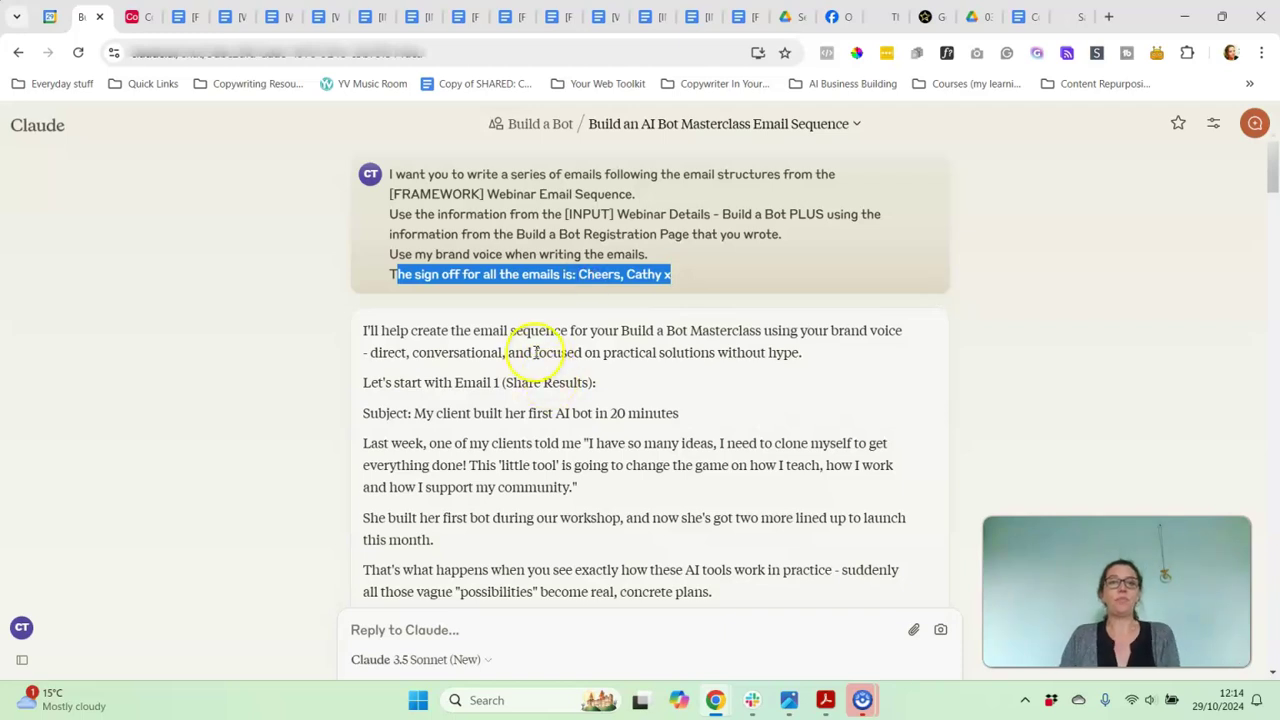
Review the generated Email 1 (Share Results), highlighting its heading and the opening client testimonial paragraph.
scroll(537, 352, down, 1)
drag(376, 299, 631, 300)
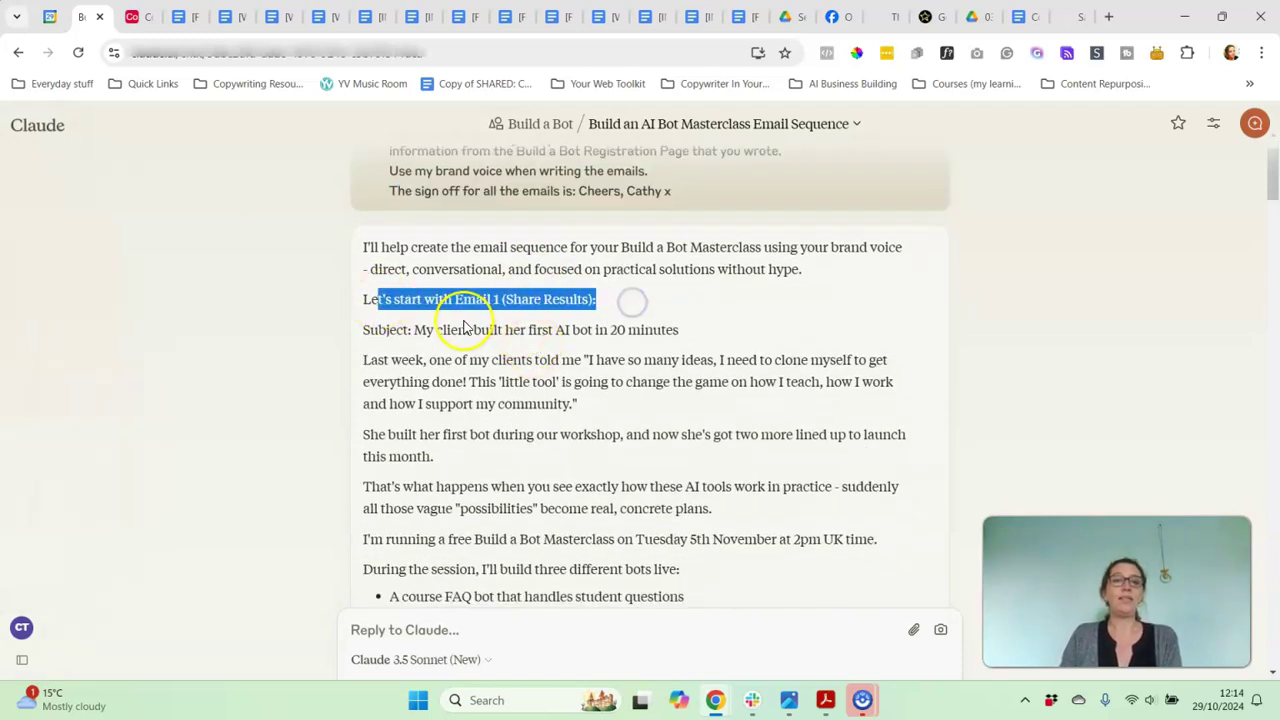
drag(369, 360, 565, 404)
scroll(514, 371, down, 2)
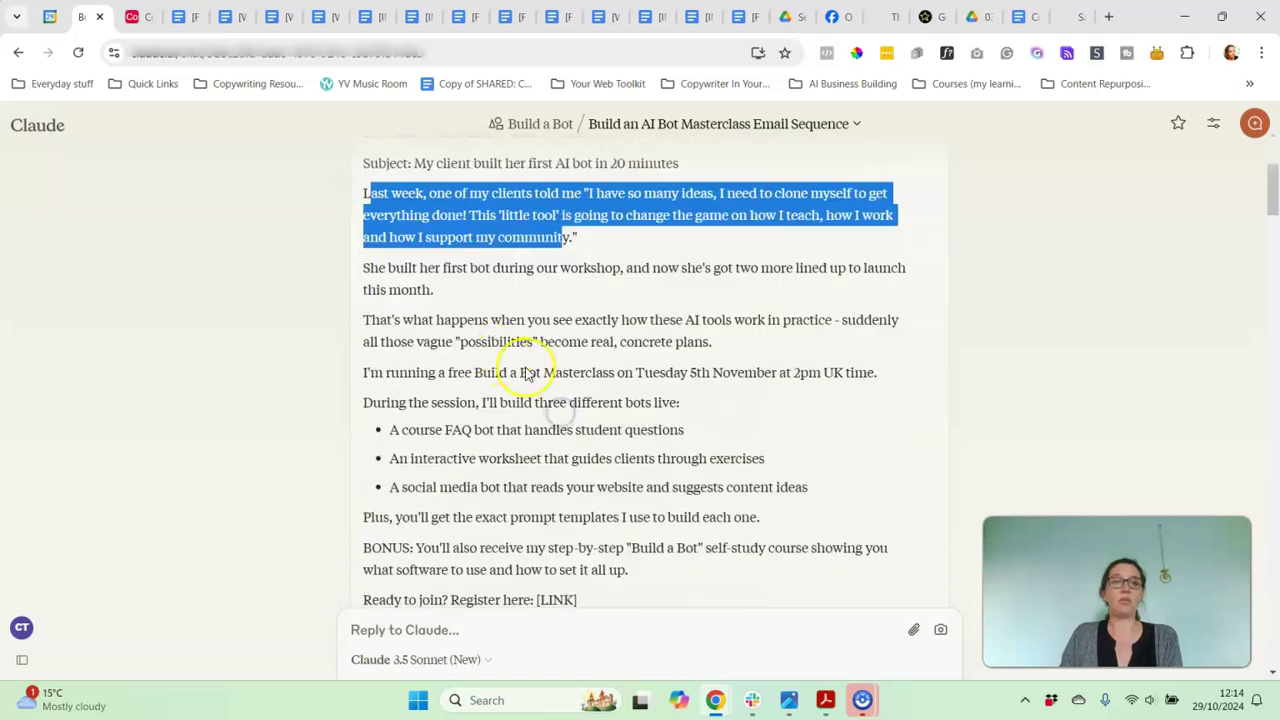
click(471, 378)
scroll(471, 371, down, 4)
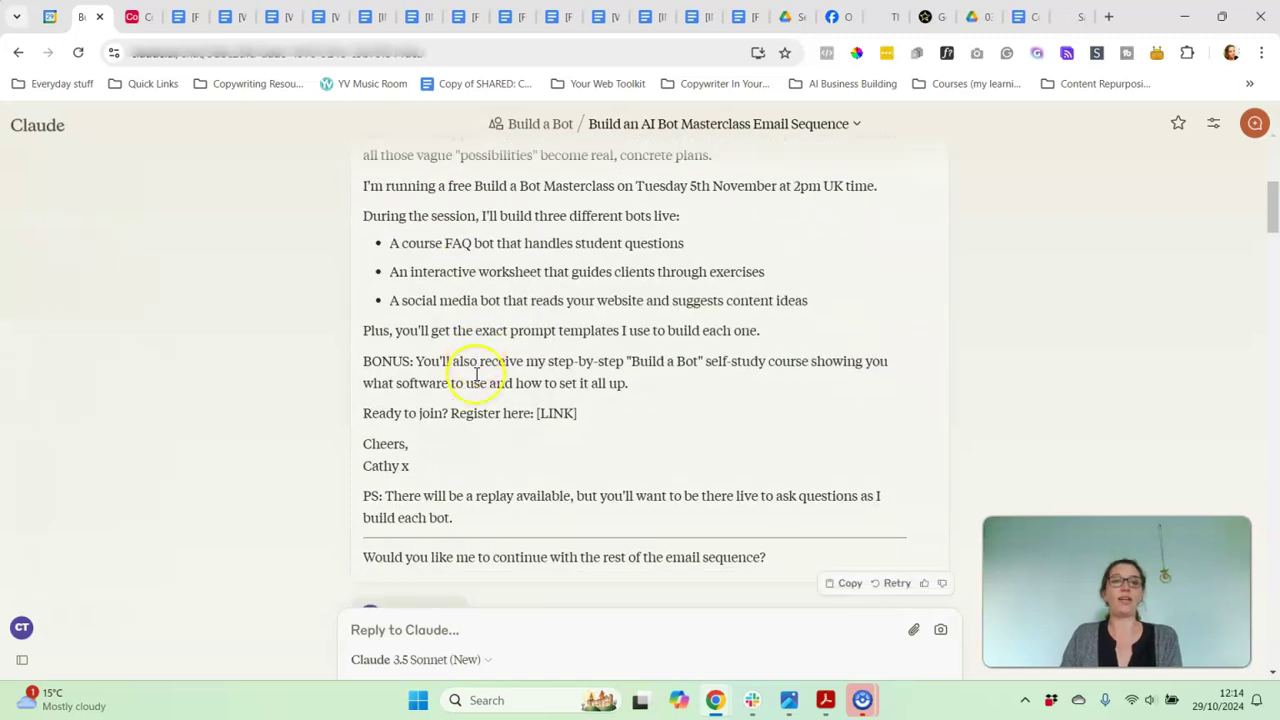
scroll(499, 350, up, 2)
Read the "yes please" reply and the start of Email 2 (Share a Story), highlighting its story paragraphs.
scroll(554, 357, down, 4)
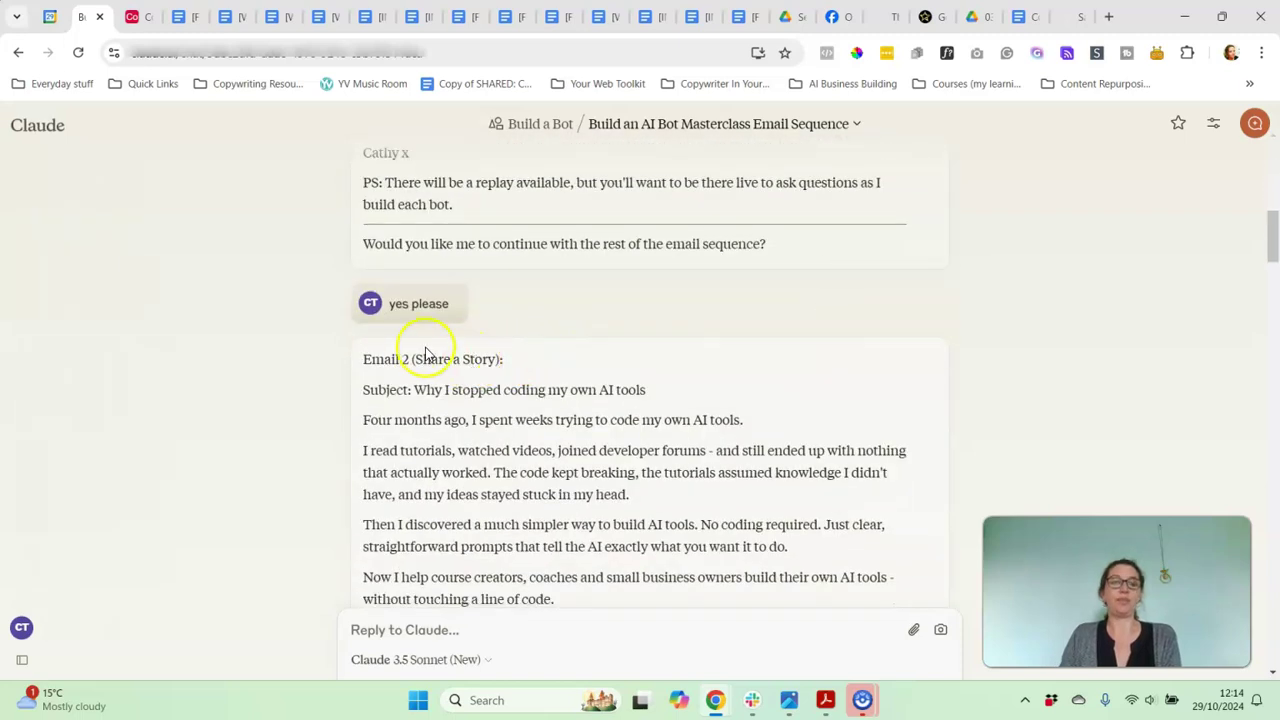
scroll(533, 366, down, 1)
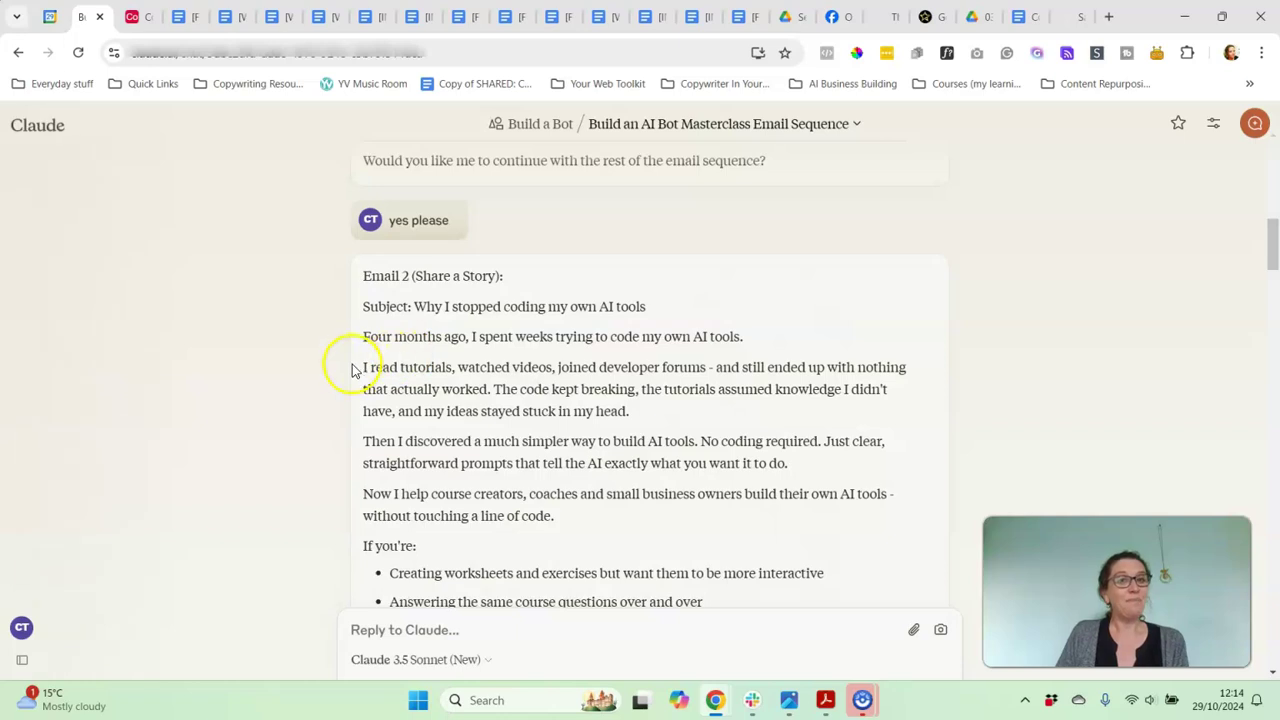
triple_click(661, 419)
click(661, 419)
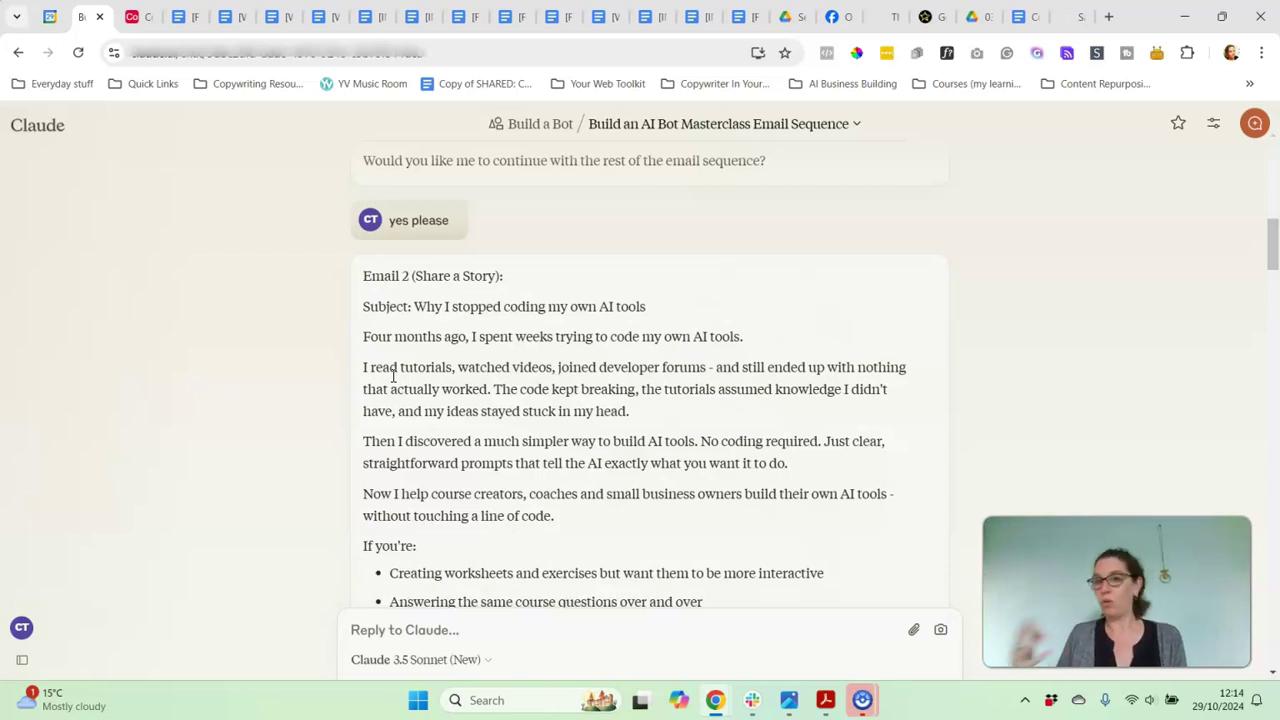
drag(360, 368, 762, 463)
click(762, 463)
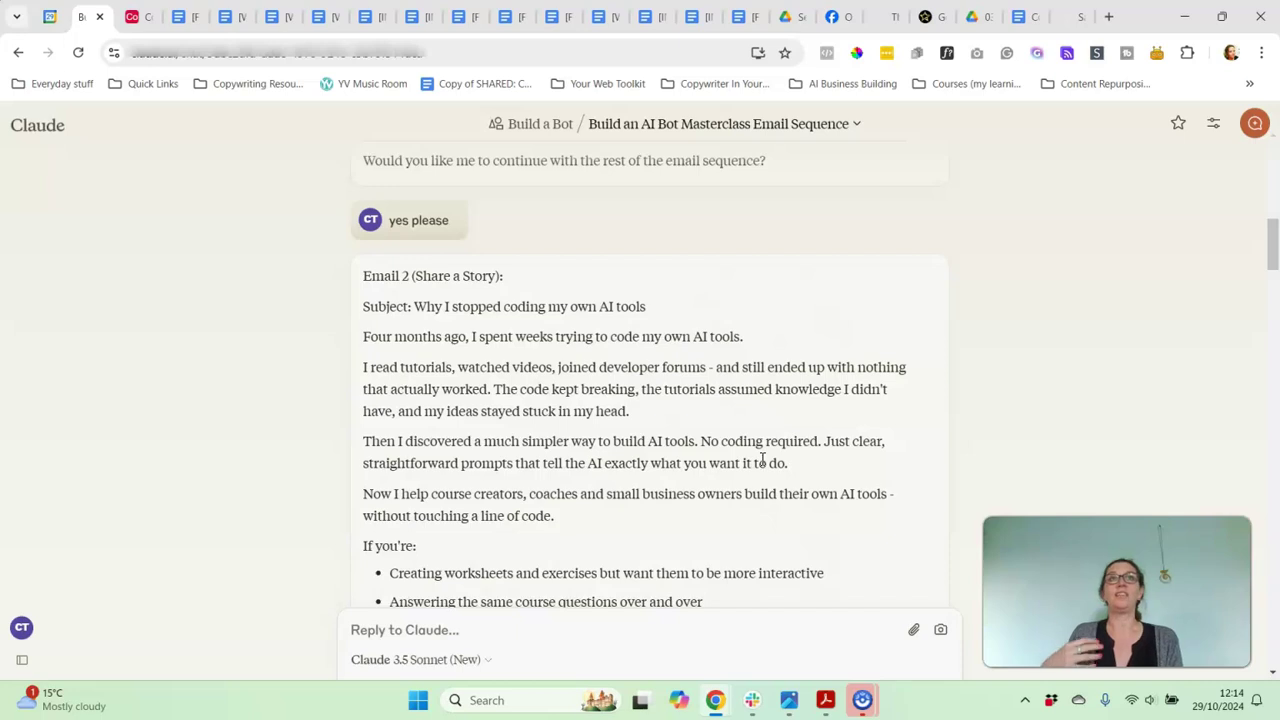
scroll(700, 357, down, 1)
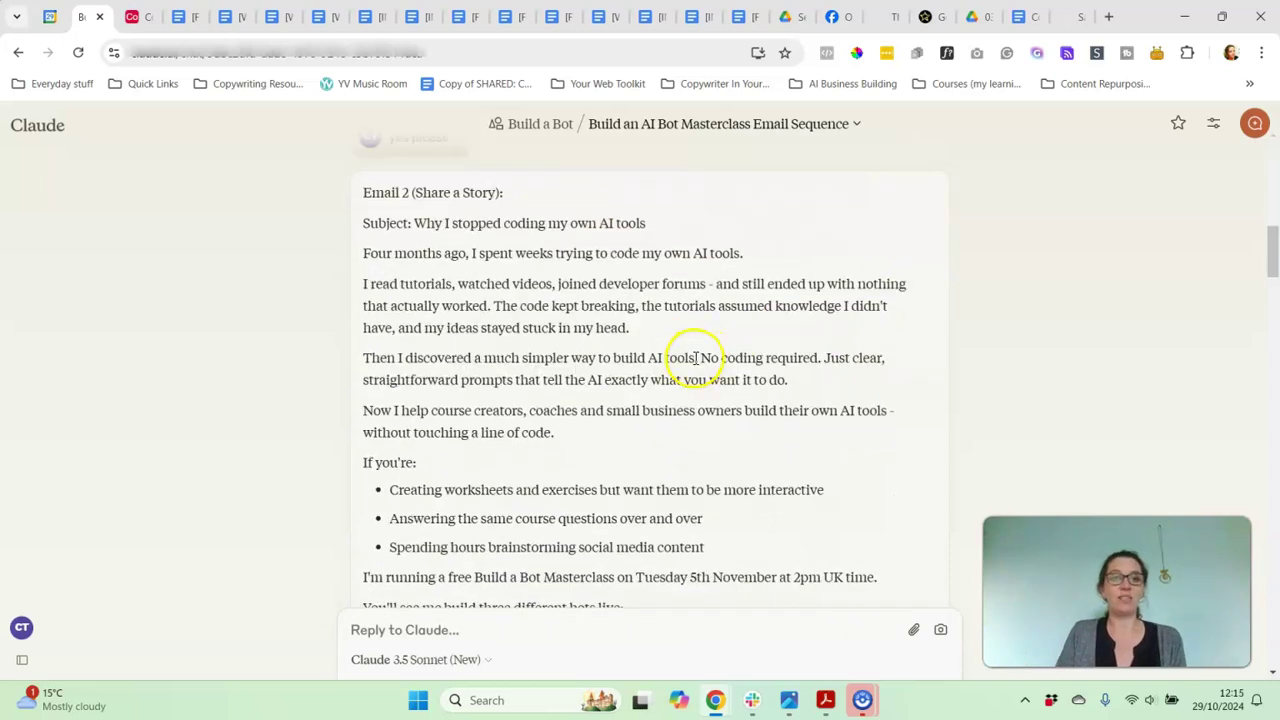
drag(367, 284, 537, 378)
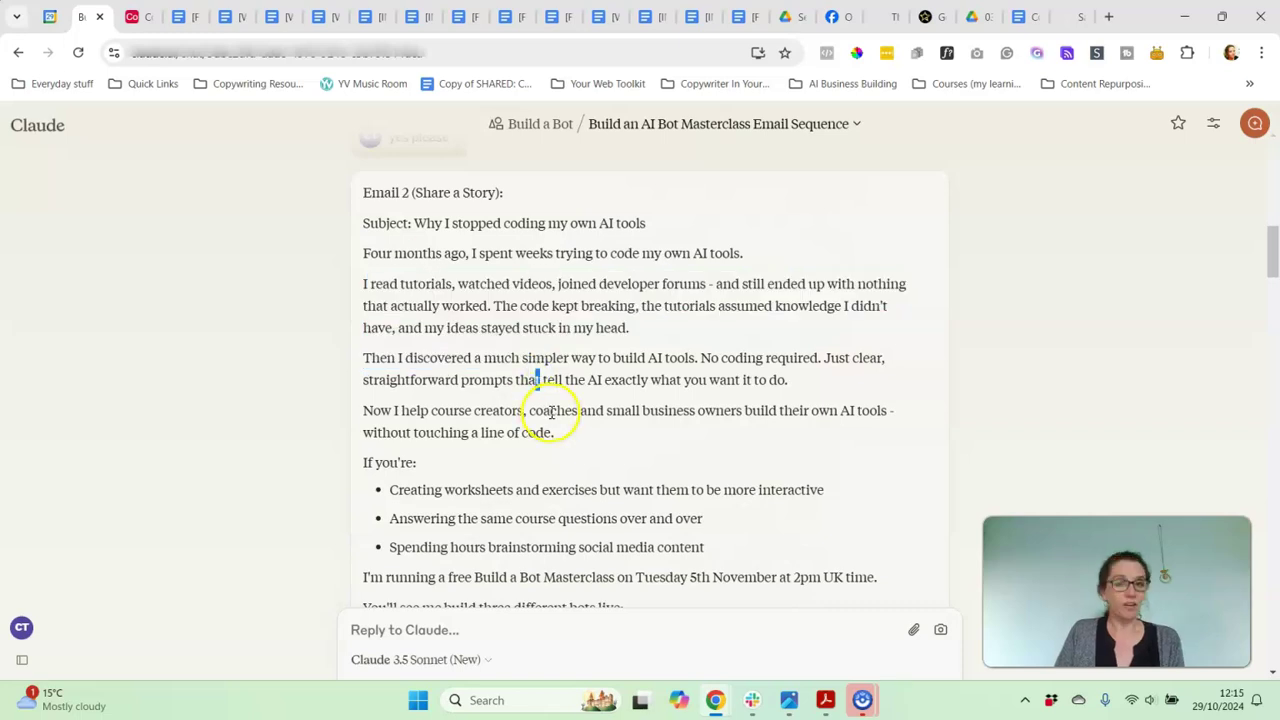
Read the rest of Email 2 and continue to the beginning of Email 3 (Outcomes).
scroll(552, 410, down, 2)
scroll(552, 405, down, 2)
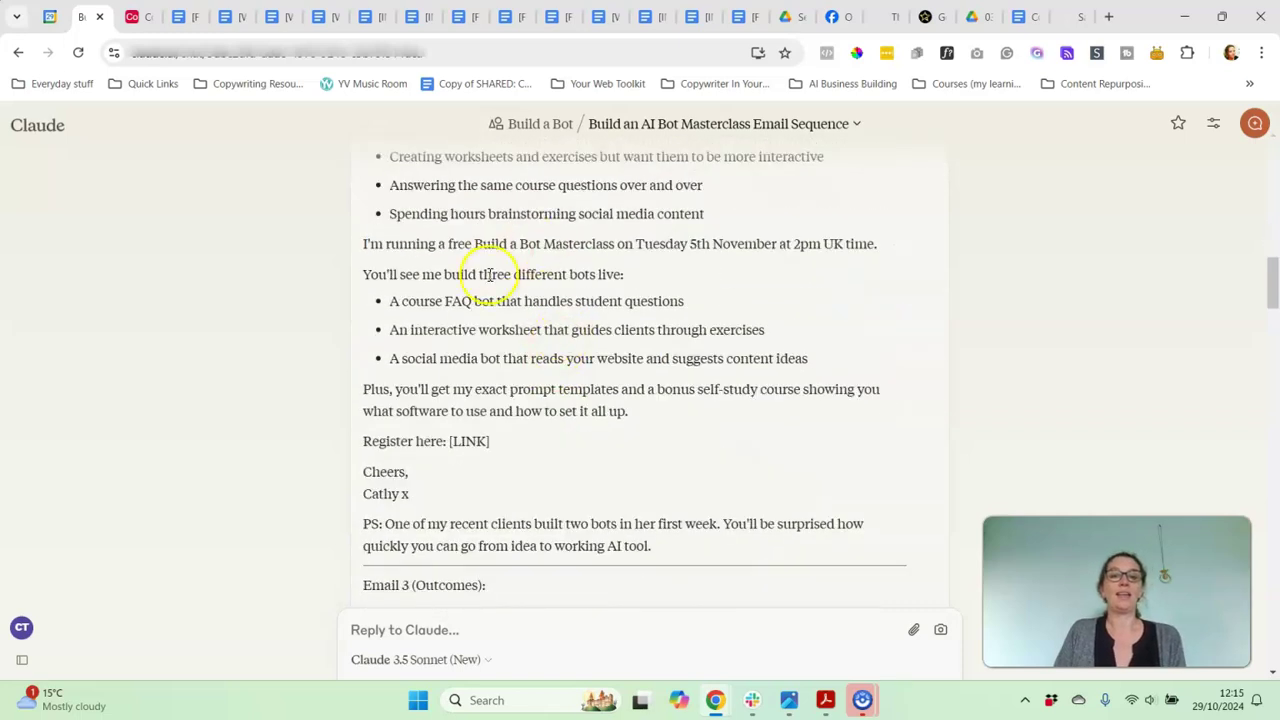
scroll(560, 430, down, 4)
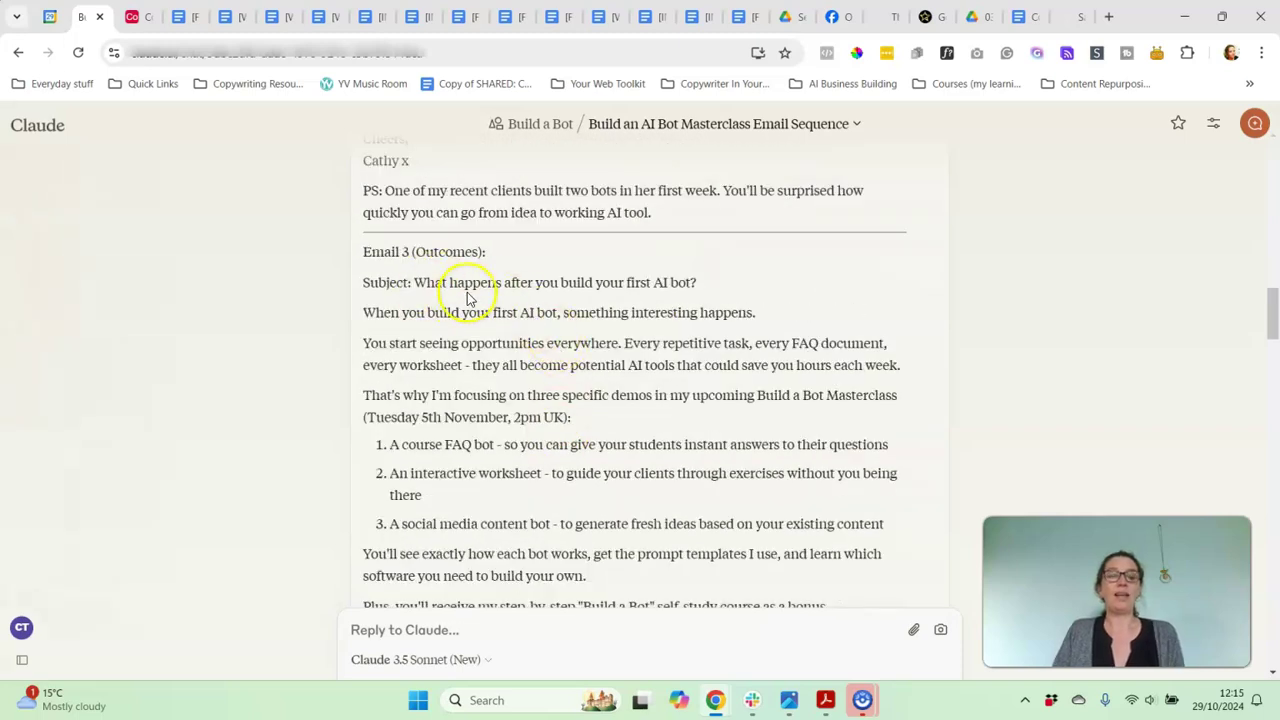
Skim Emails 4 (Pain Points), 5 (FAQs) and 6 (Last Chance), highlighting the heading of each.
scroll(494, 292, down, 7)
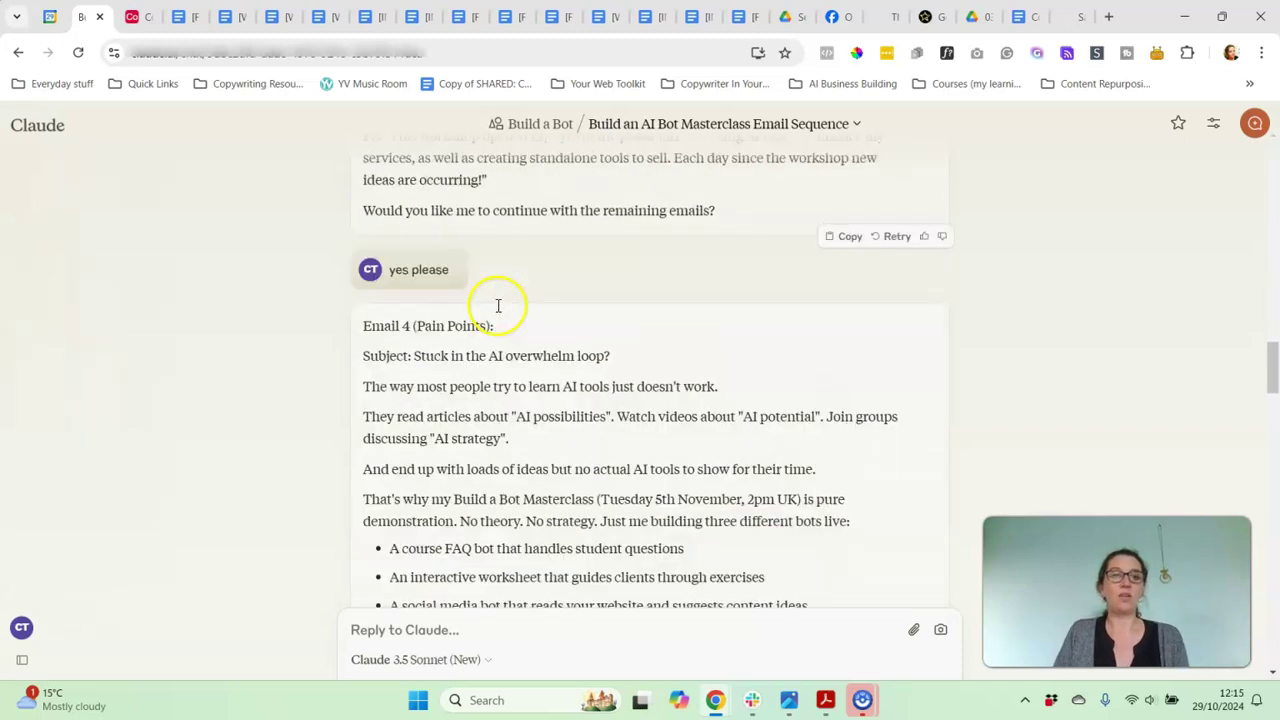
drag(404, 321, 494, 327)
scroll(655, 343, down, 6)
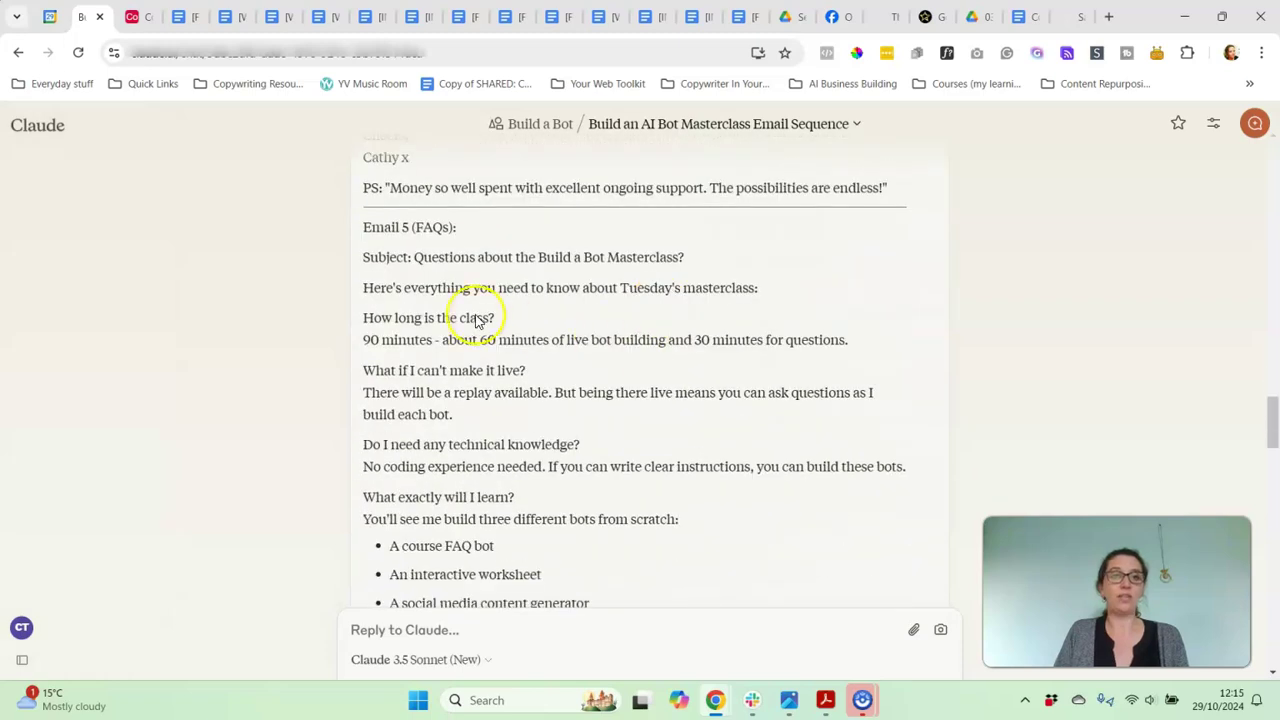
drag(406, 227, 546, 227)
scroll(623, 377, down, 7)
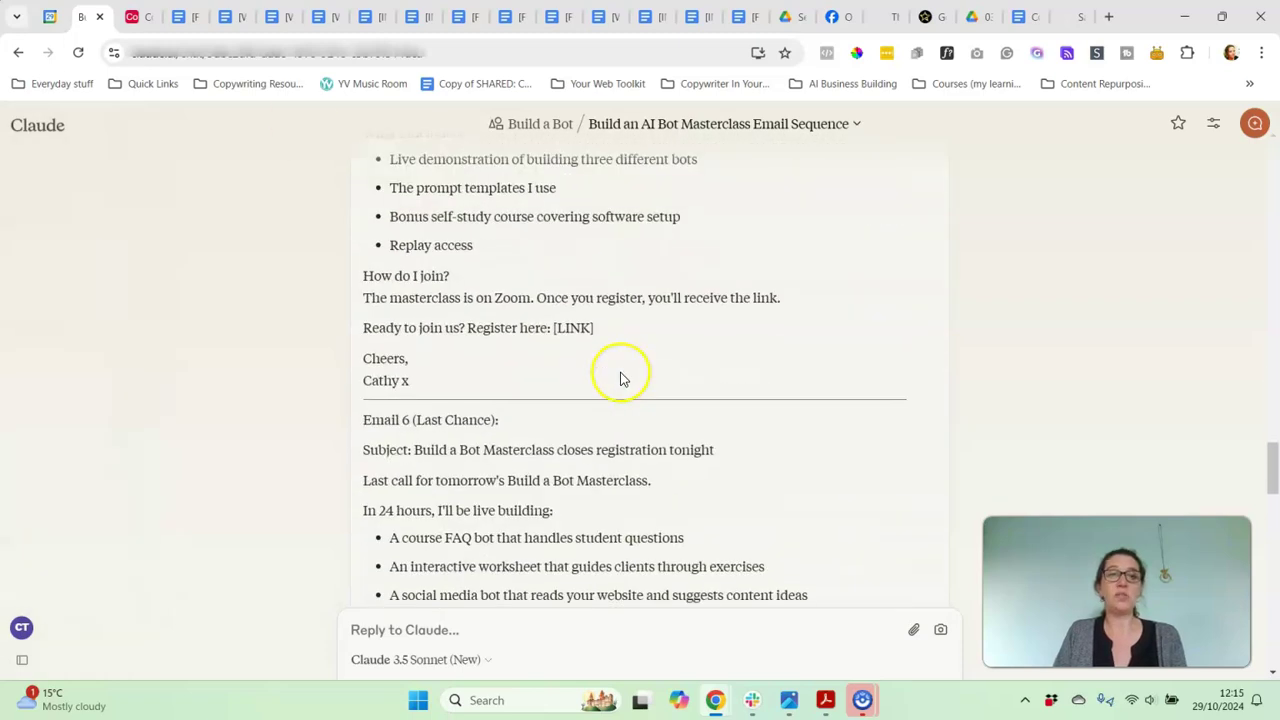
drag(412, 256, 503, 256)
scroll(614, 391, down, 1)
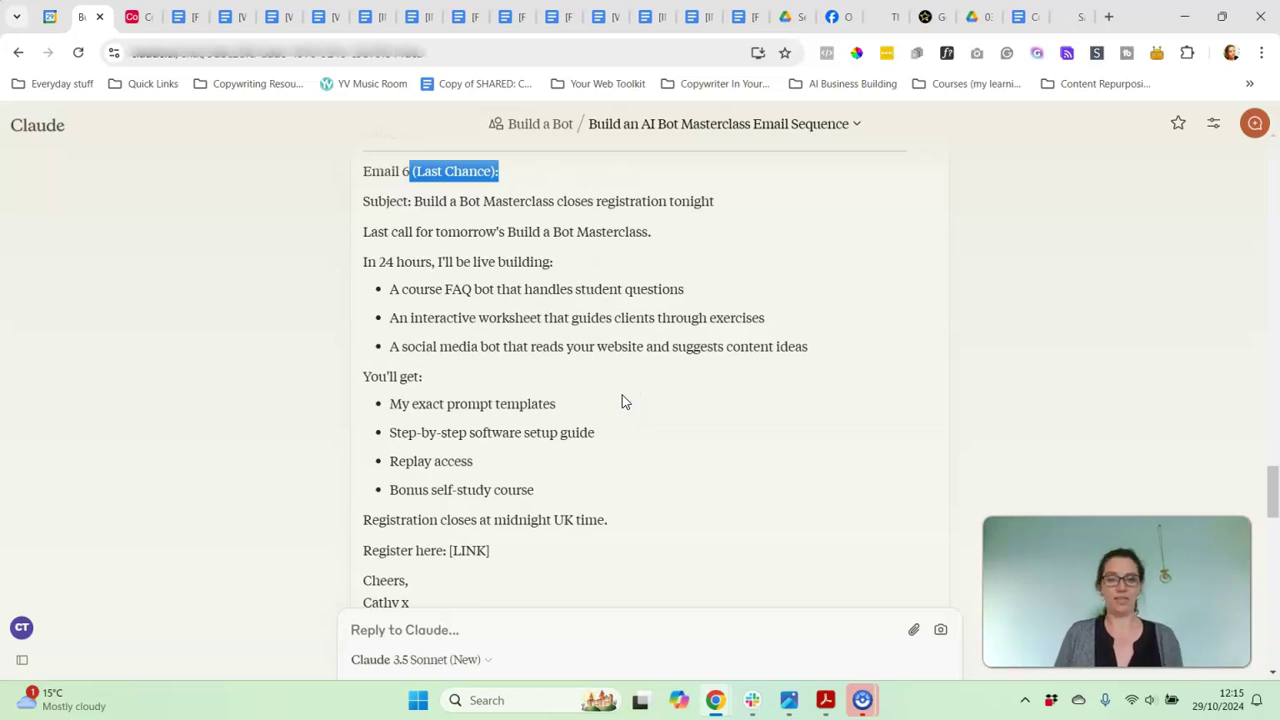
Review Registration Email 1 (Confirmation), highlighting its heading and the session and calendar details.
scroll(592, 365, down, 5)
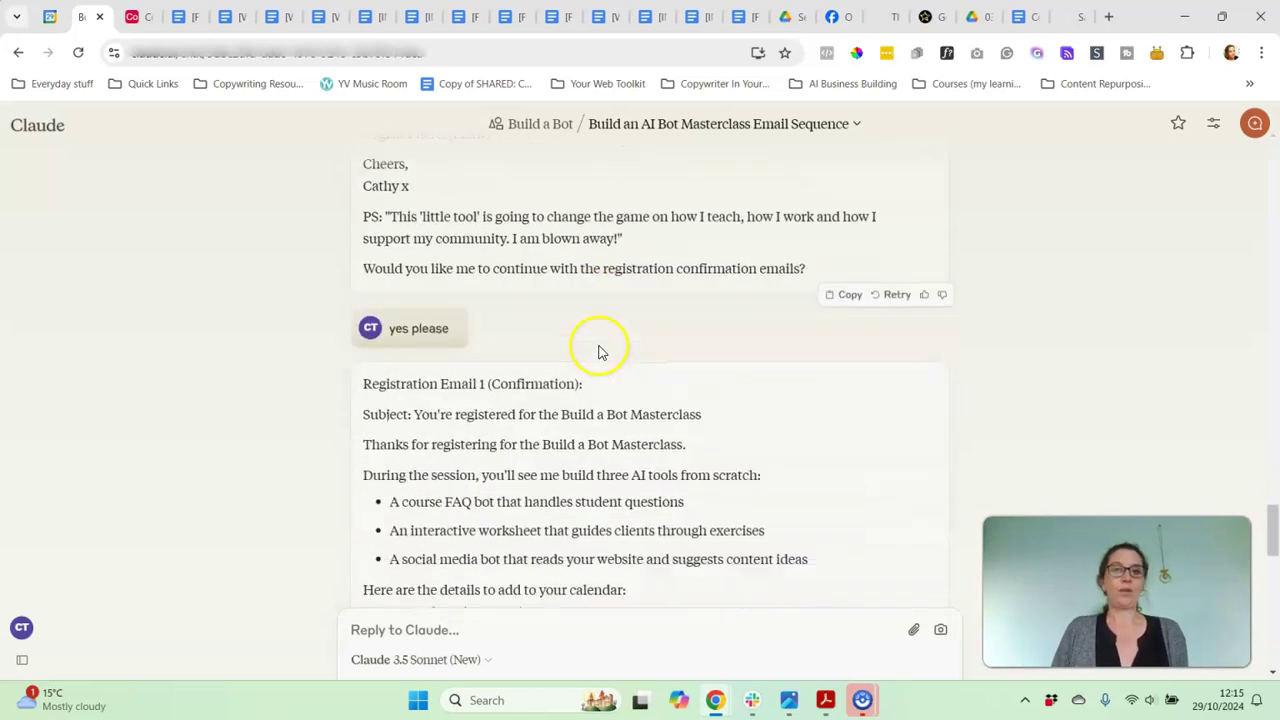
scroll(598, 268, down, 1)
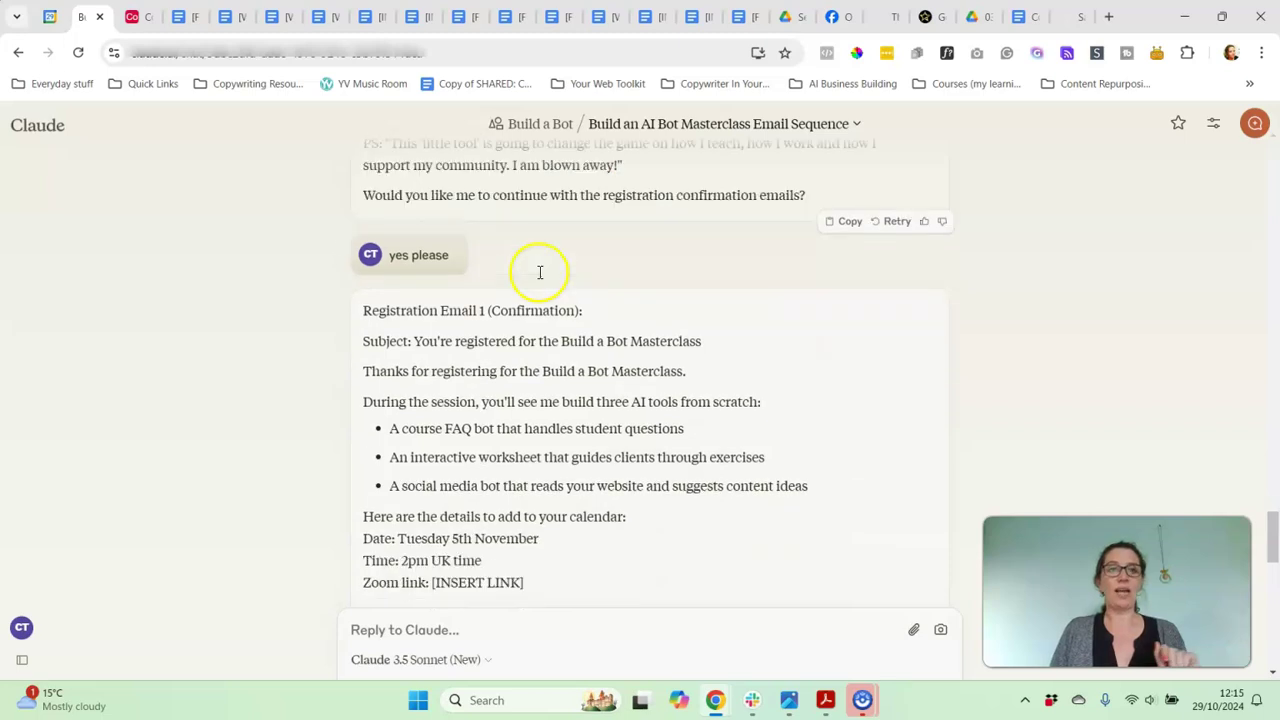
drag(380, 300, 640, 306)
click(623, 326)
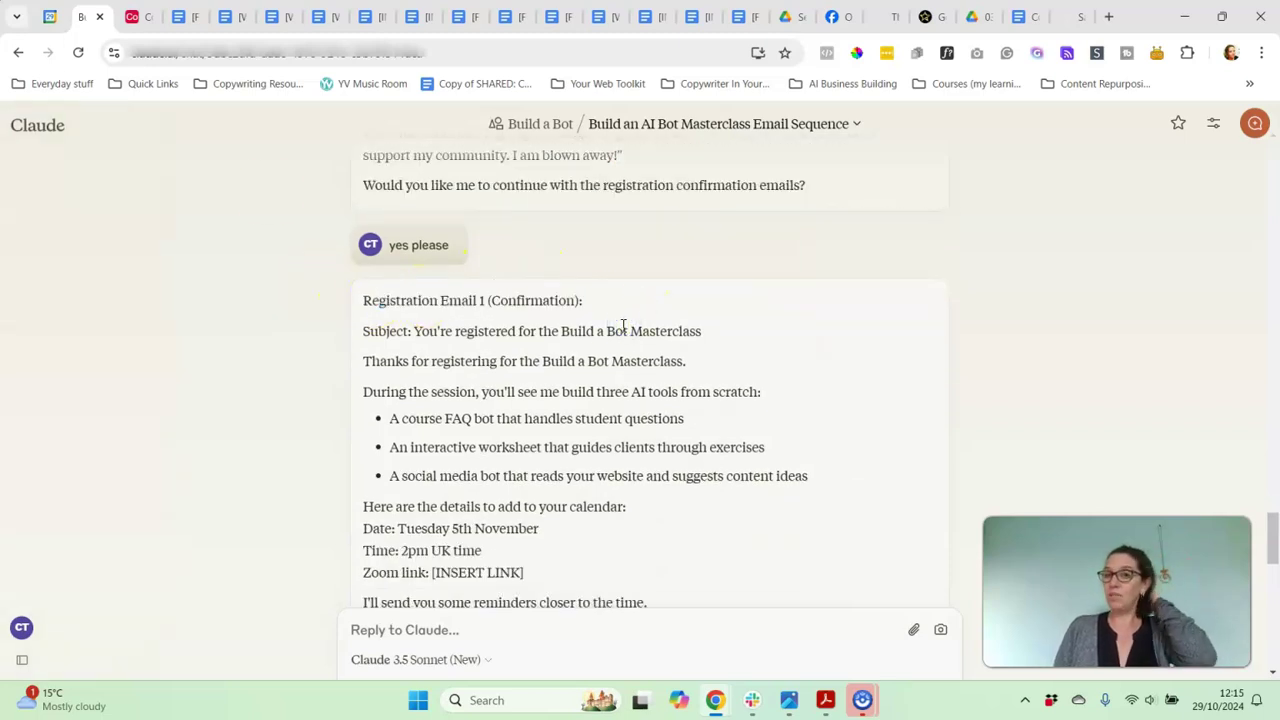
scroll(408, 355, down, 2)
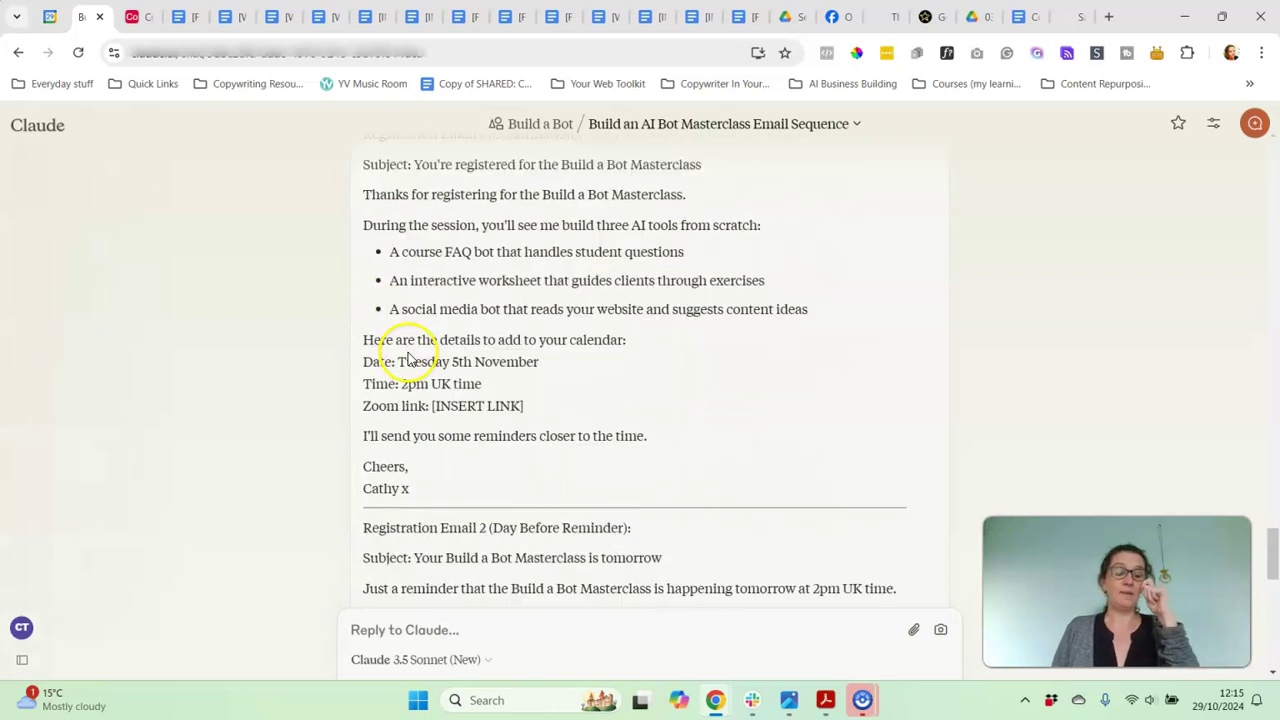
drag(391, 221, 557, 423)
click(438, 383)
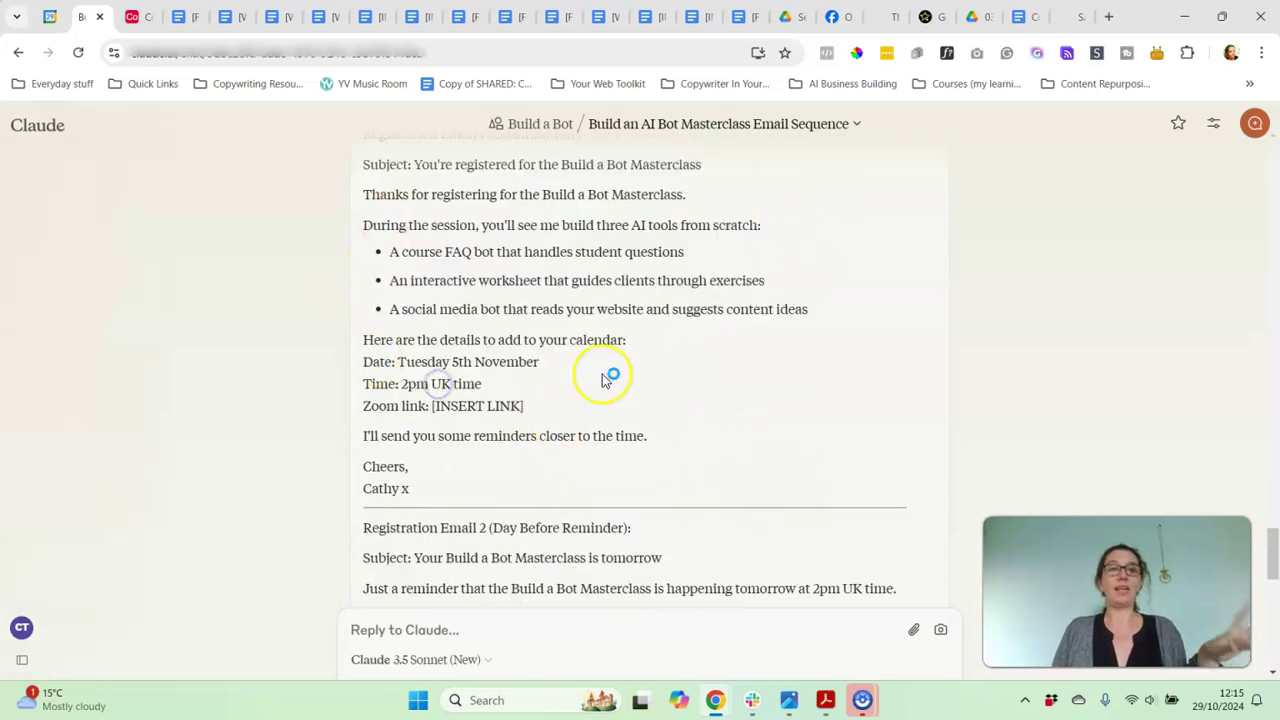
Highlight the body of Registration Email 2 (Day Before Reminder) and read through to Registration Email 3 (Last Minute Reminder).
scroll(604, 378, down, 3)
drag(413, 338, 582, 497)
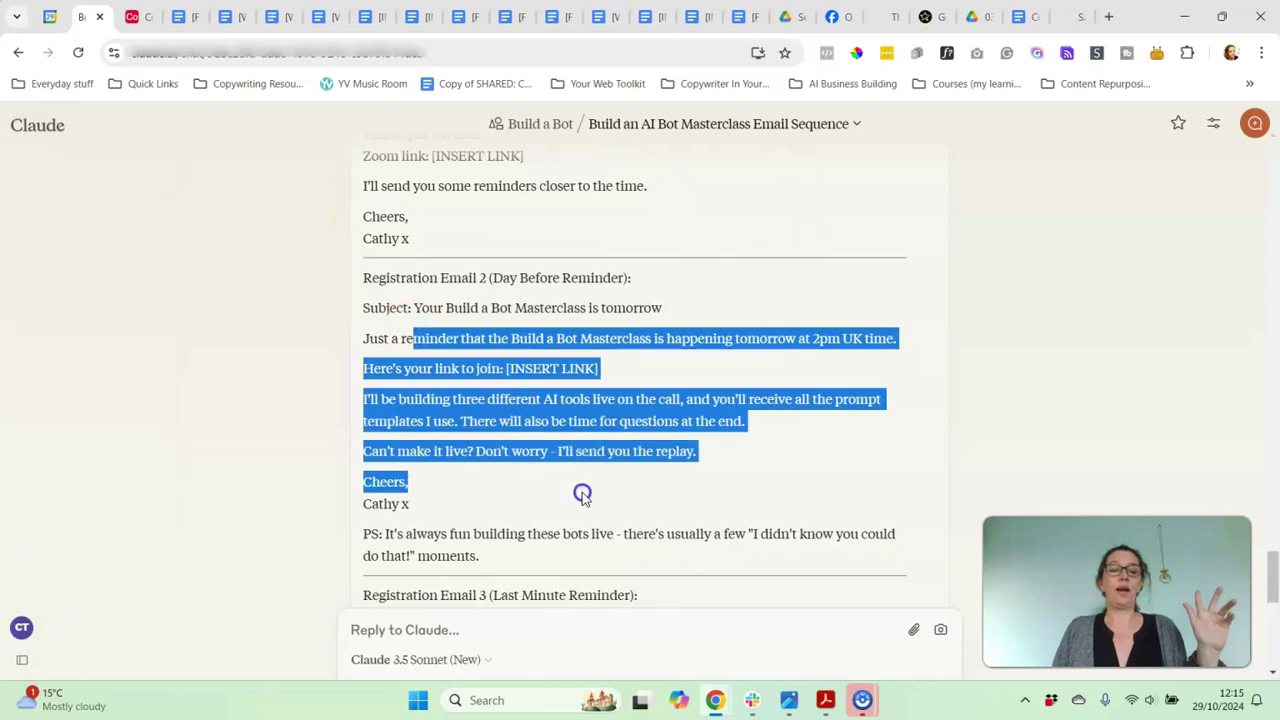
scroll(584, 488, up, 5)
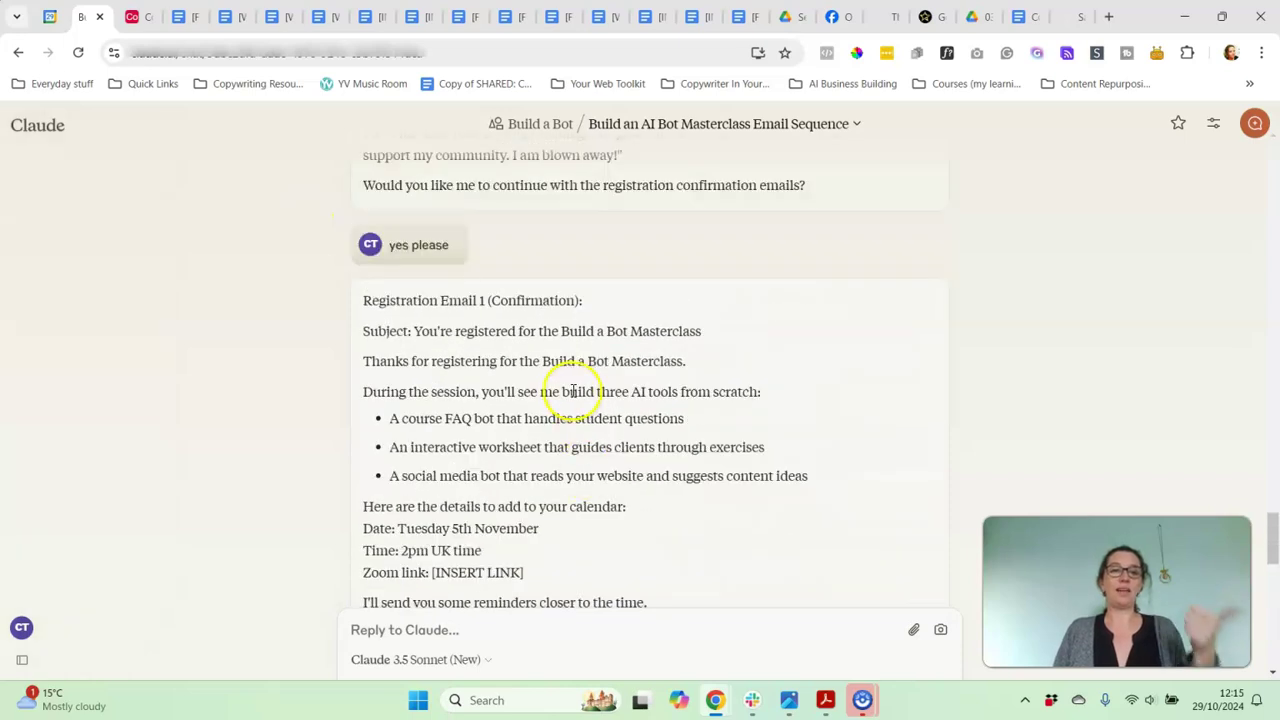
scroll(573, 391, down, 4)
click(549, 415)
scroll(549, 415, down, 3)
click(552, 440)
scroll(552, 440, down, 1)
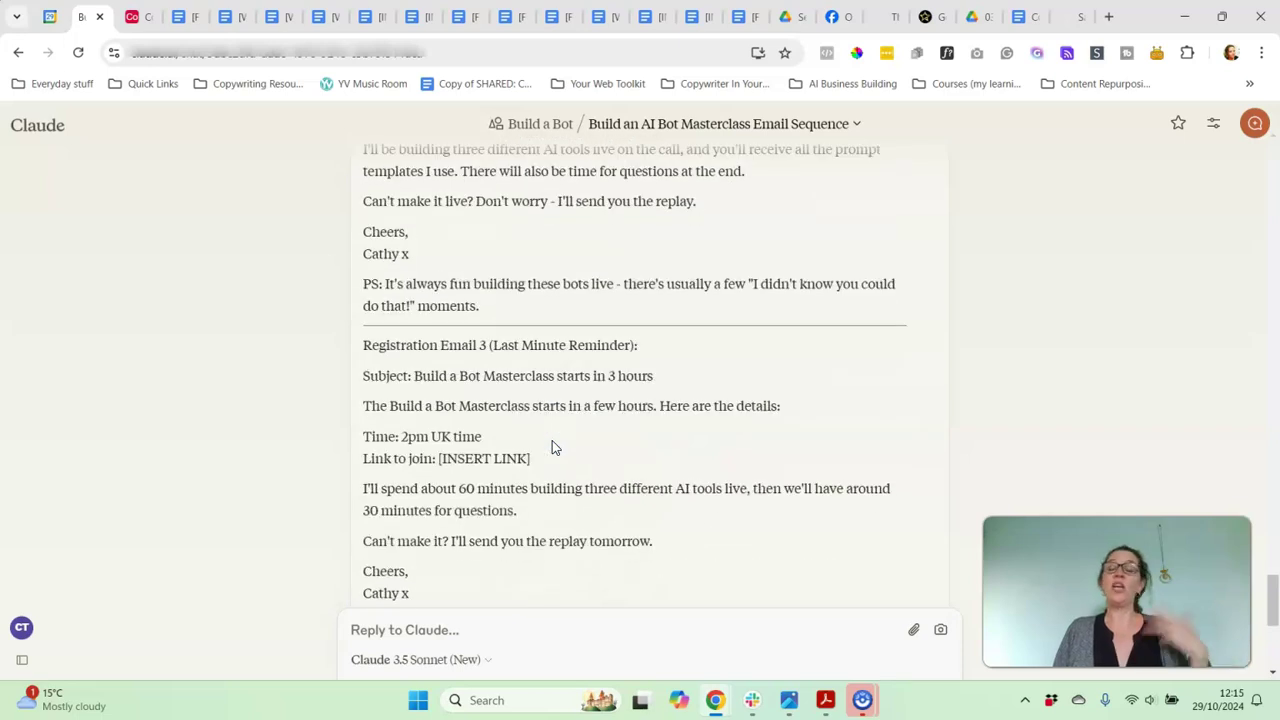
click(616, 420)
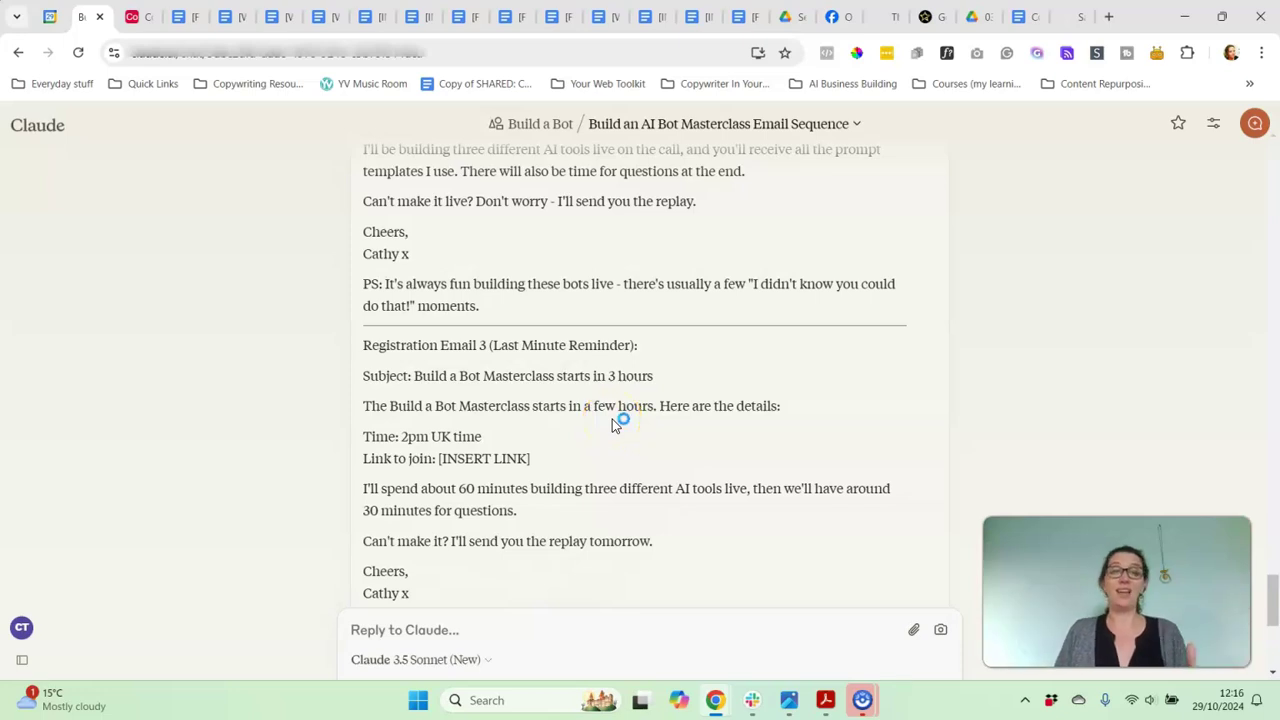
Review Registration Email 4 (Post-Webinar), highlighting its heading, body paragraphs and closing PS line.
scroll(614, 415, down, 4)
drag(474, 300, 568, 307)
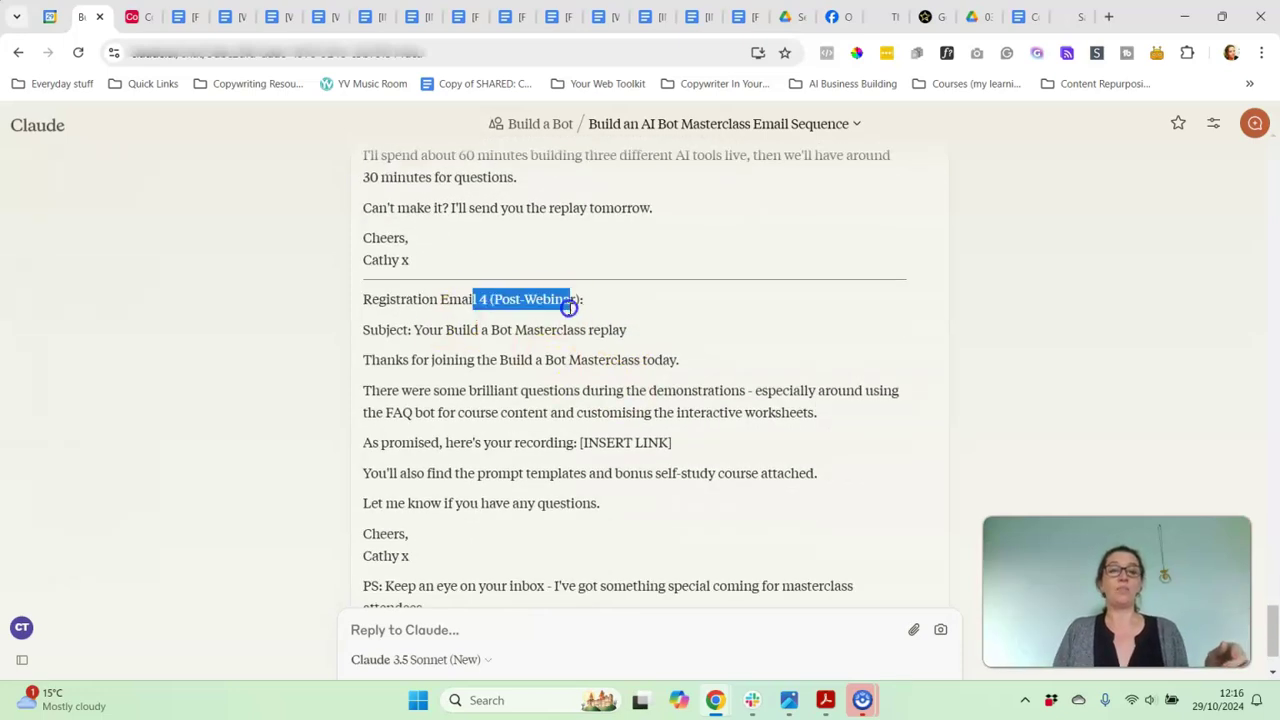
click(455, 334)
drag(380, 358, 523, 476)
scroll(523, 480, down, 1)
drag(409, 489, 543, 516)
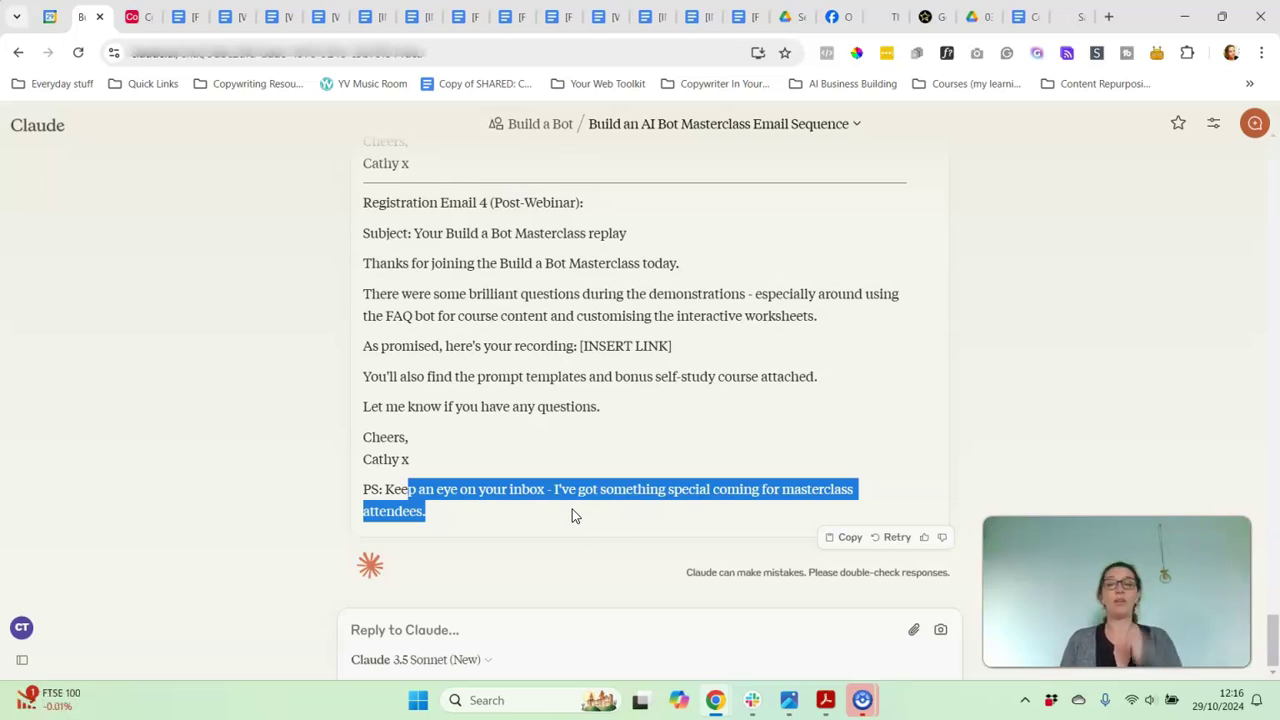
Return to the Build a Bot project overview and review its project knowledge documents.
click(527, 124)
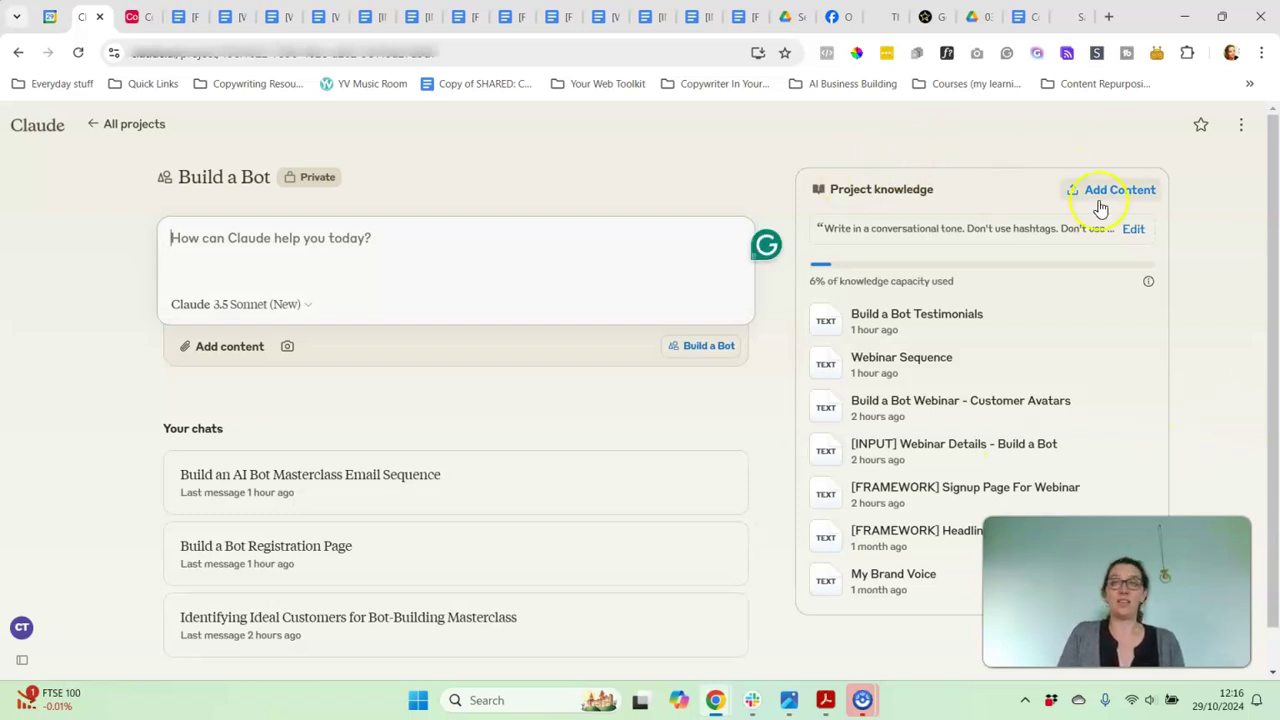
click(916, 294)
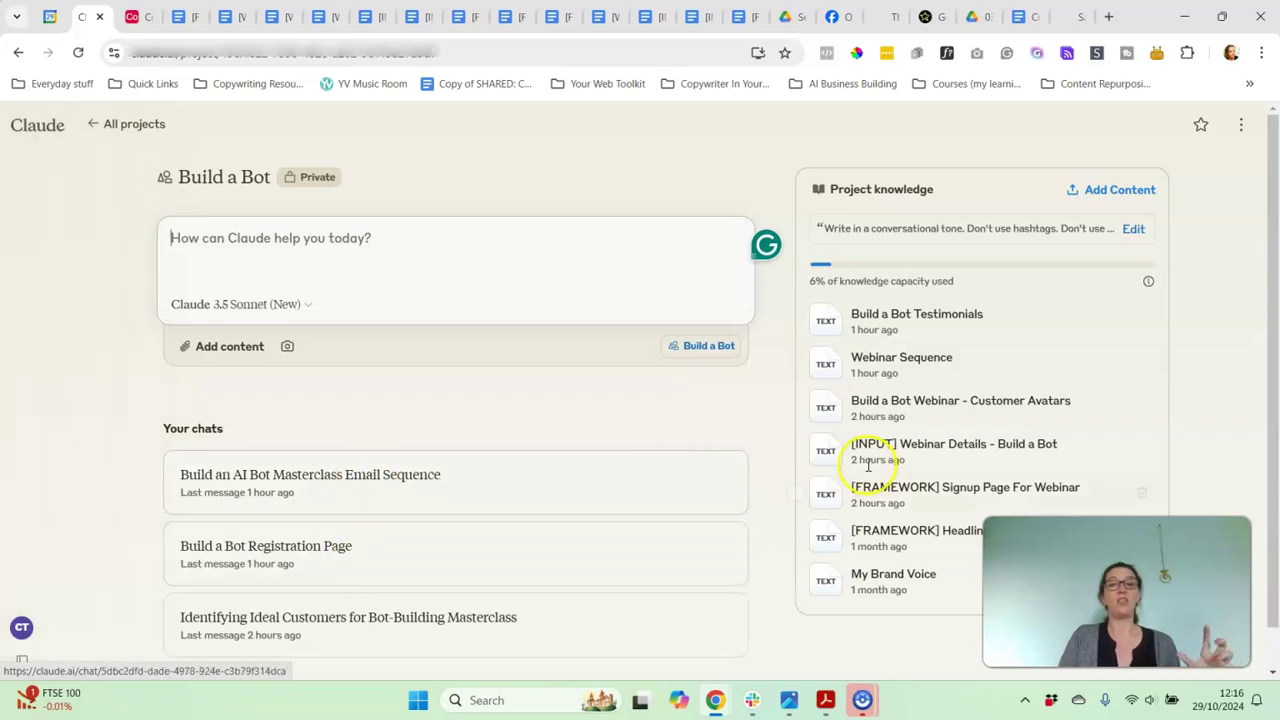
click(882, 252)
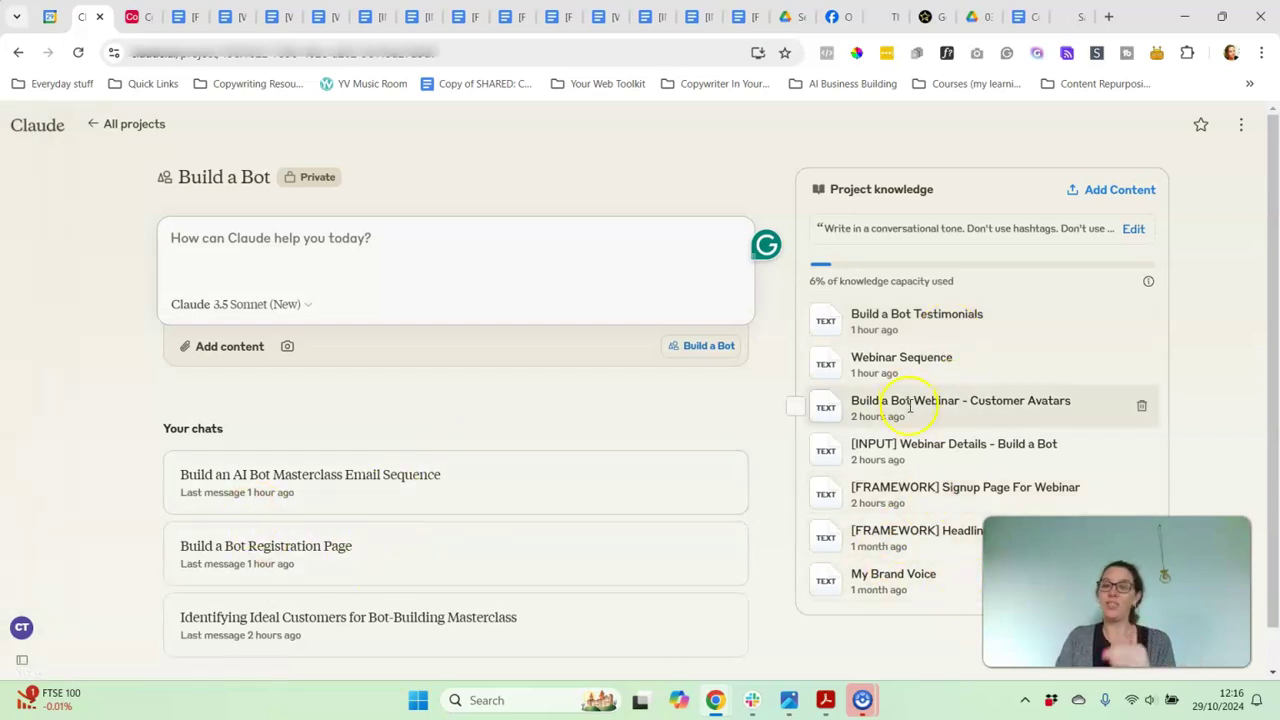
click(929, 525)
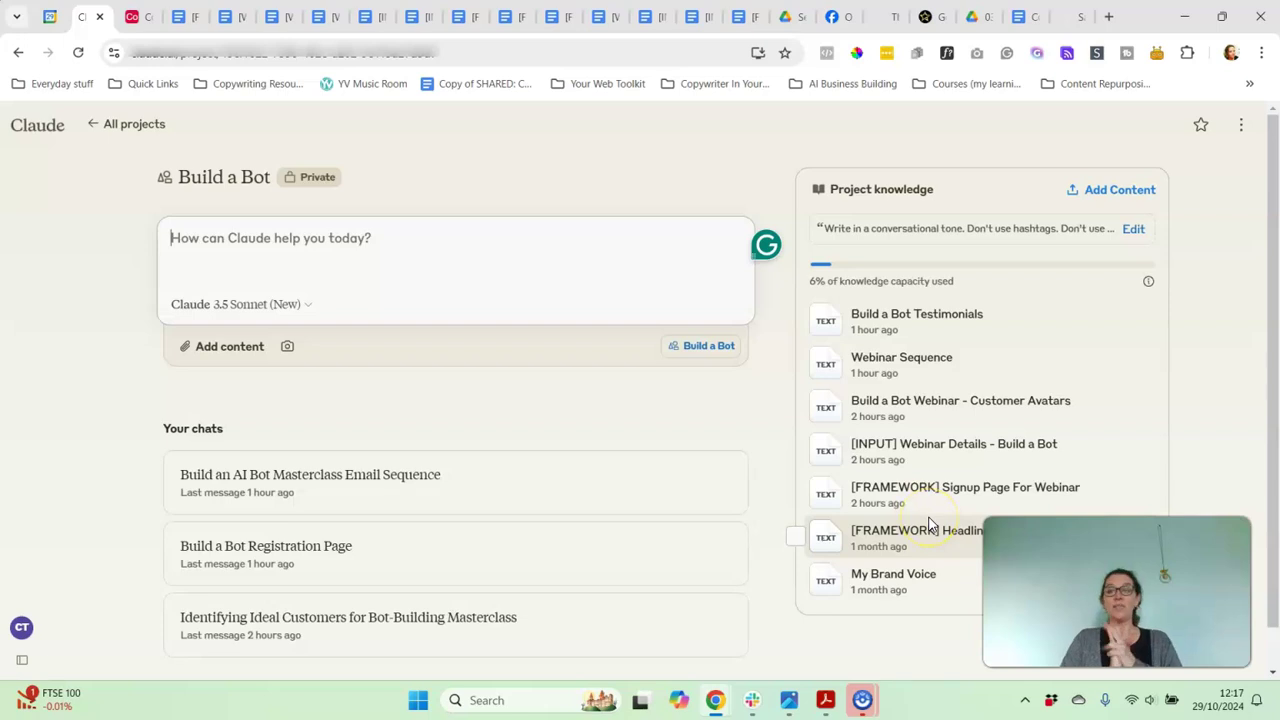